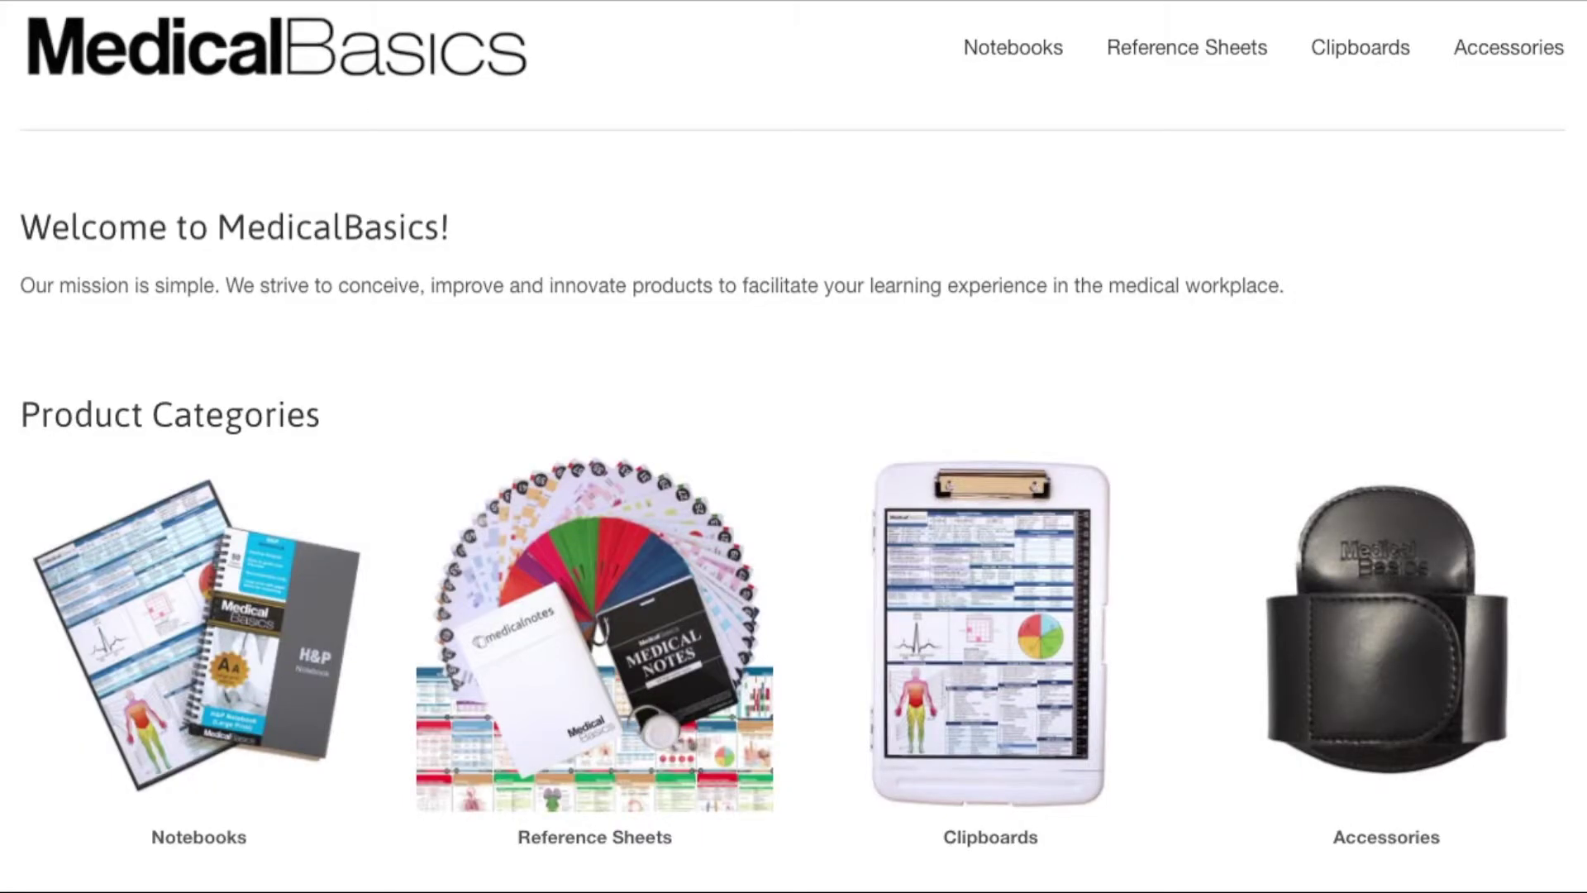
Scroll down to the axial head CT slice at the lateral ventricle level in the Default0 preset.
{"action": "scroll", "coordinate": [794, 446], "scroll_direction": "down", "scroll_amount": 3}
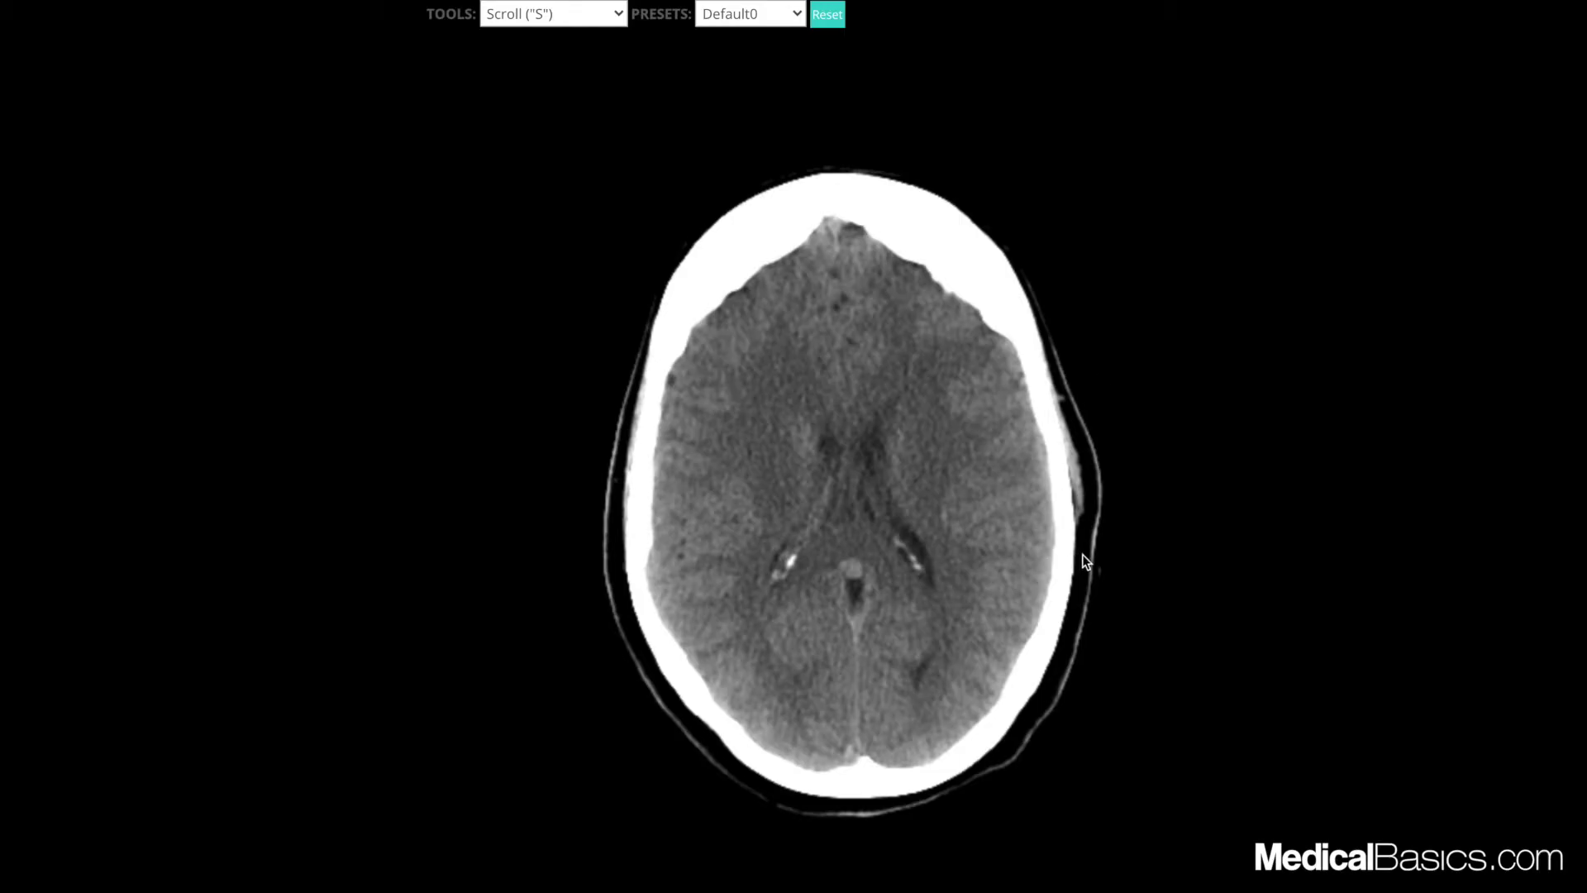
{"action": "scroll", "coordinate": [1084, 554], "scroll_direction": "down", "scroll_amount": 10}
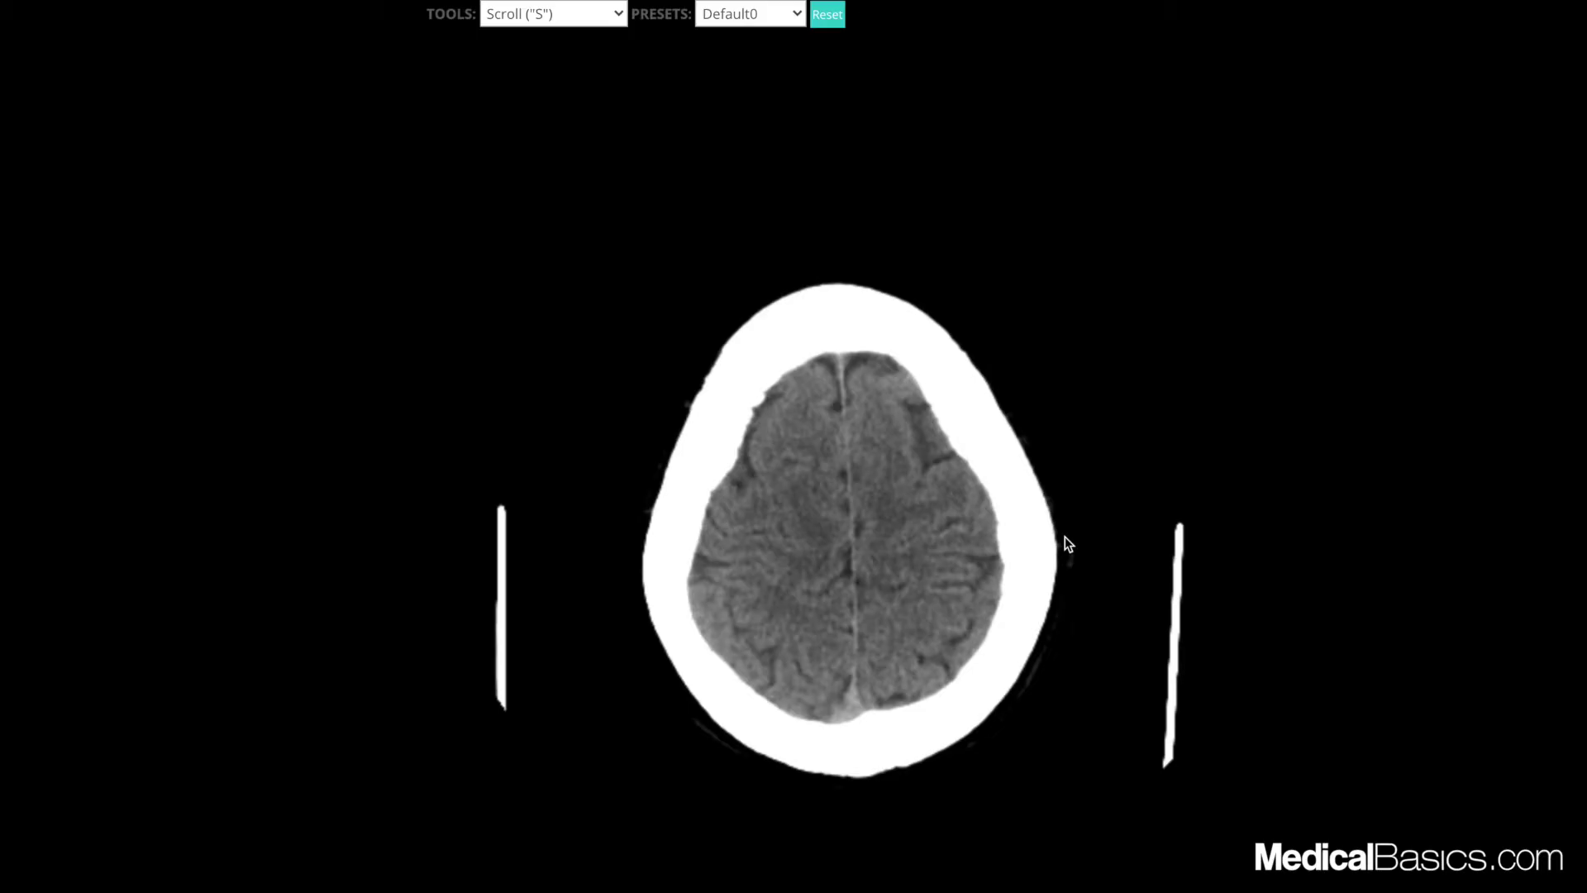
{"action": "scroll", "coordinate": [1059, 530], "scroll_direction": "down", "scroll_amount": 10}
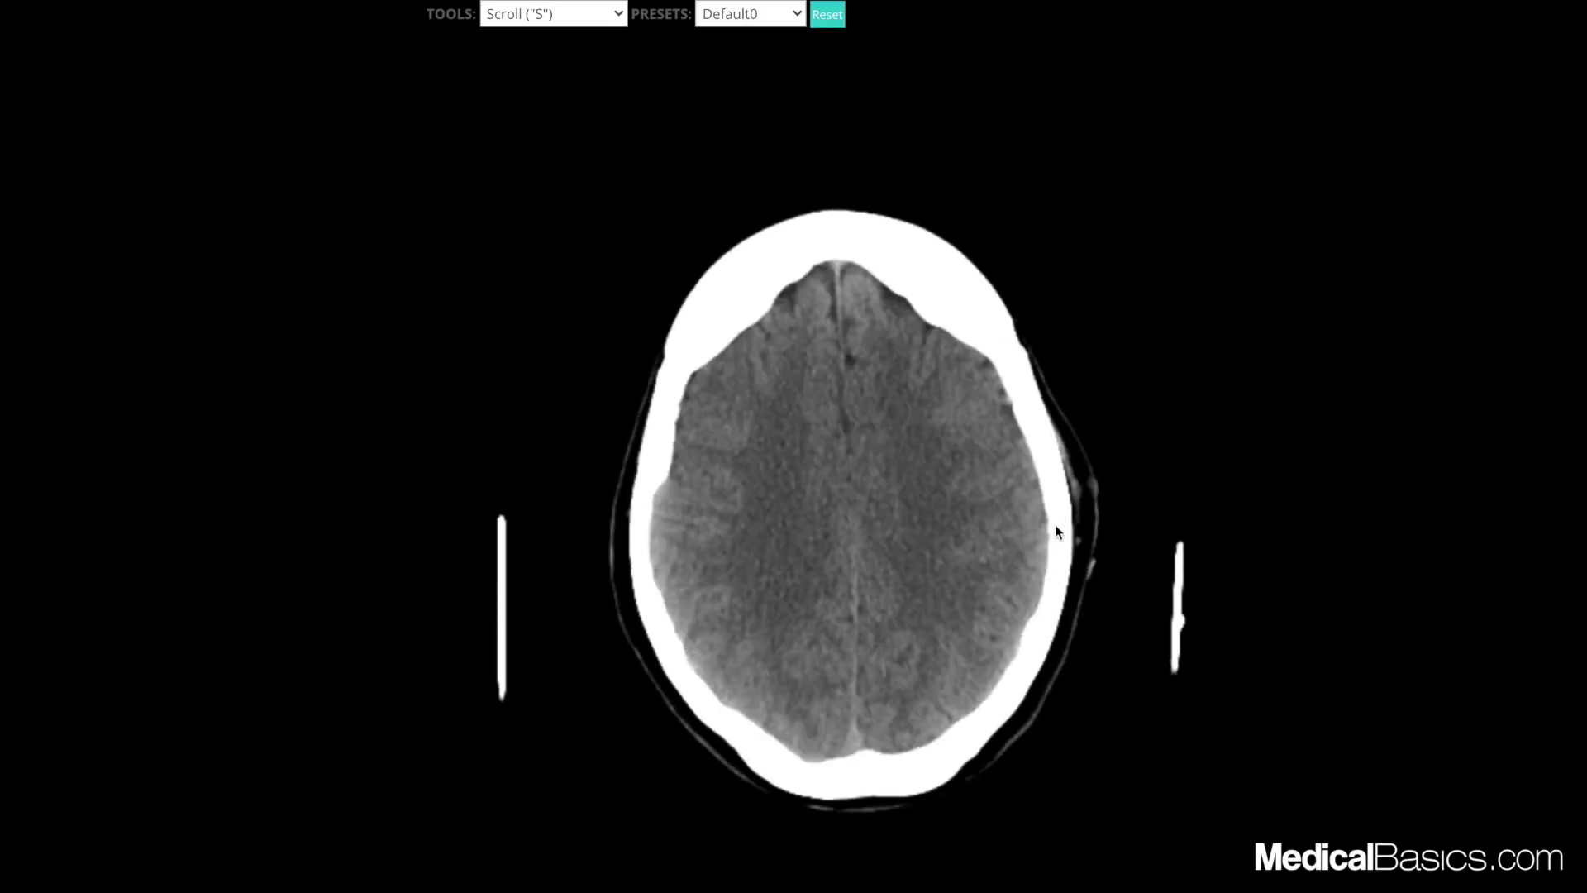
{"action": "scroll", "coordinate": [1055, 534], "scroll_direction": "down", "scroll_amount": 3}
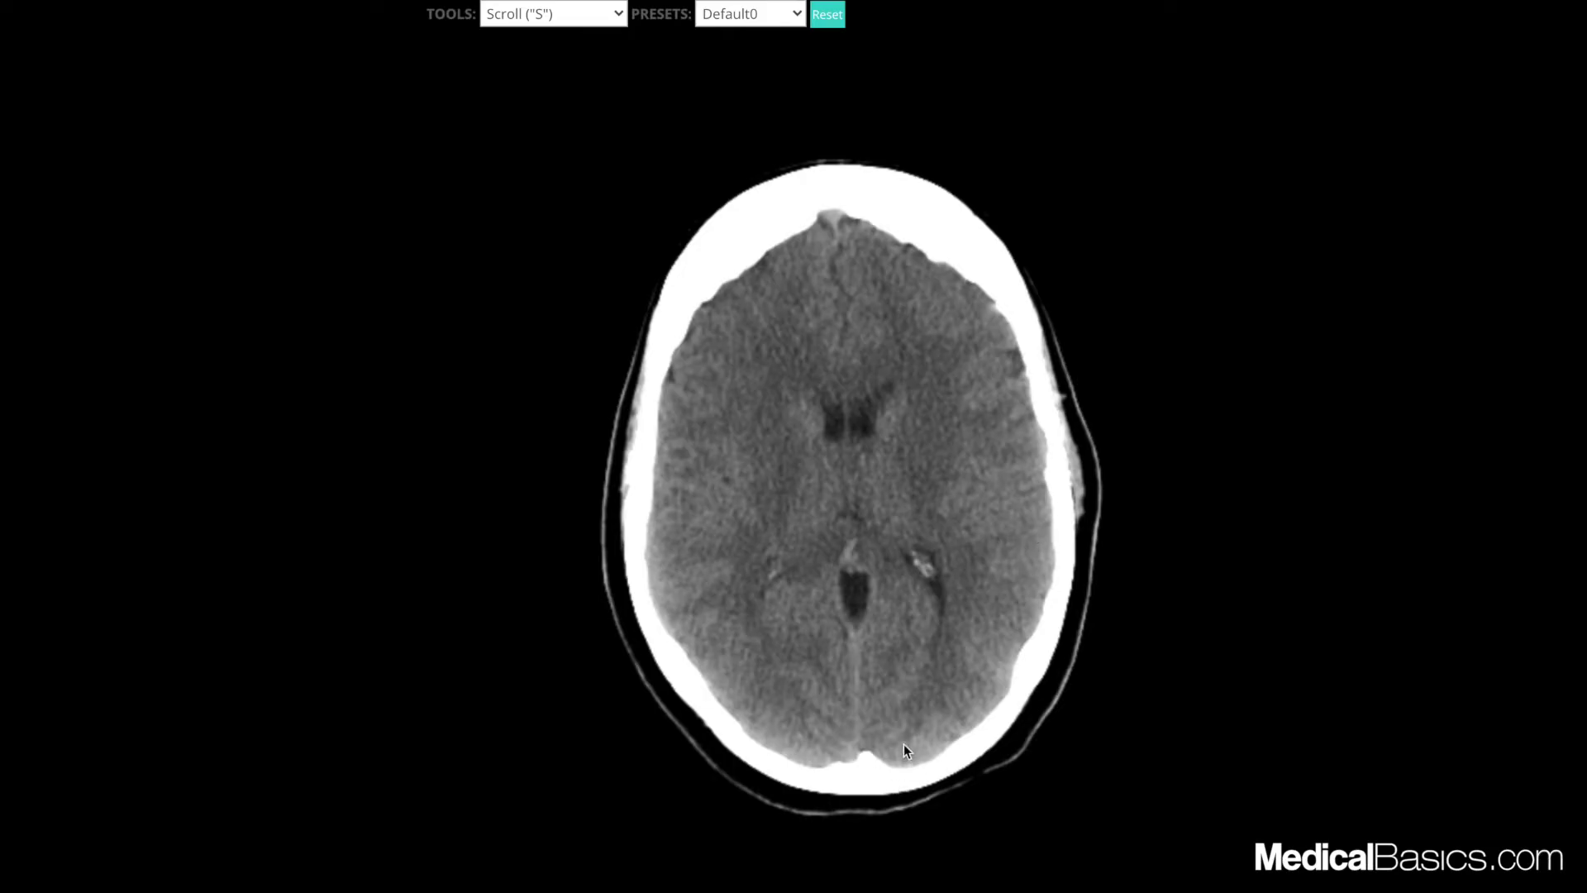
{"action": "scroll", "coordinate": [1135, 604], "scroll_direction": "up", "scroll_amount": 15}
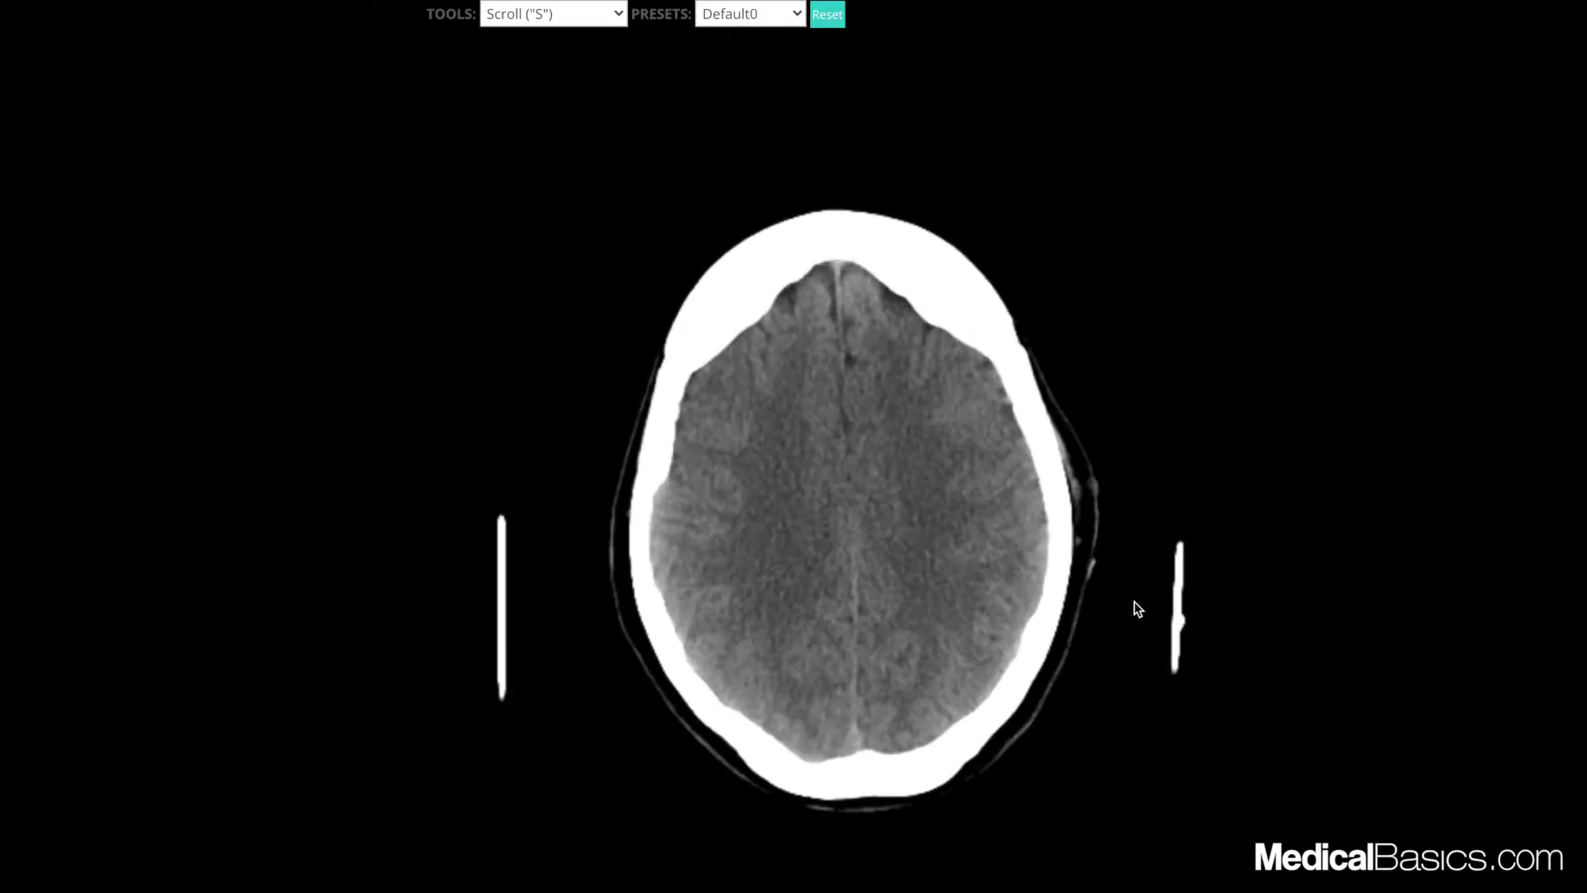
{"action": "scroll", "coordinate": [1134, 609], "scroll_direction": "down", "scroll_amount": 13}
{"action": "scroll", "coordinate": [1131, 612], "scroll_direction": "down", "scroll_amount": 12}
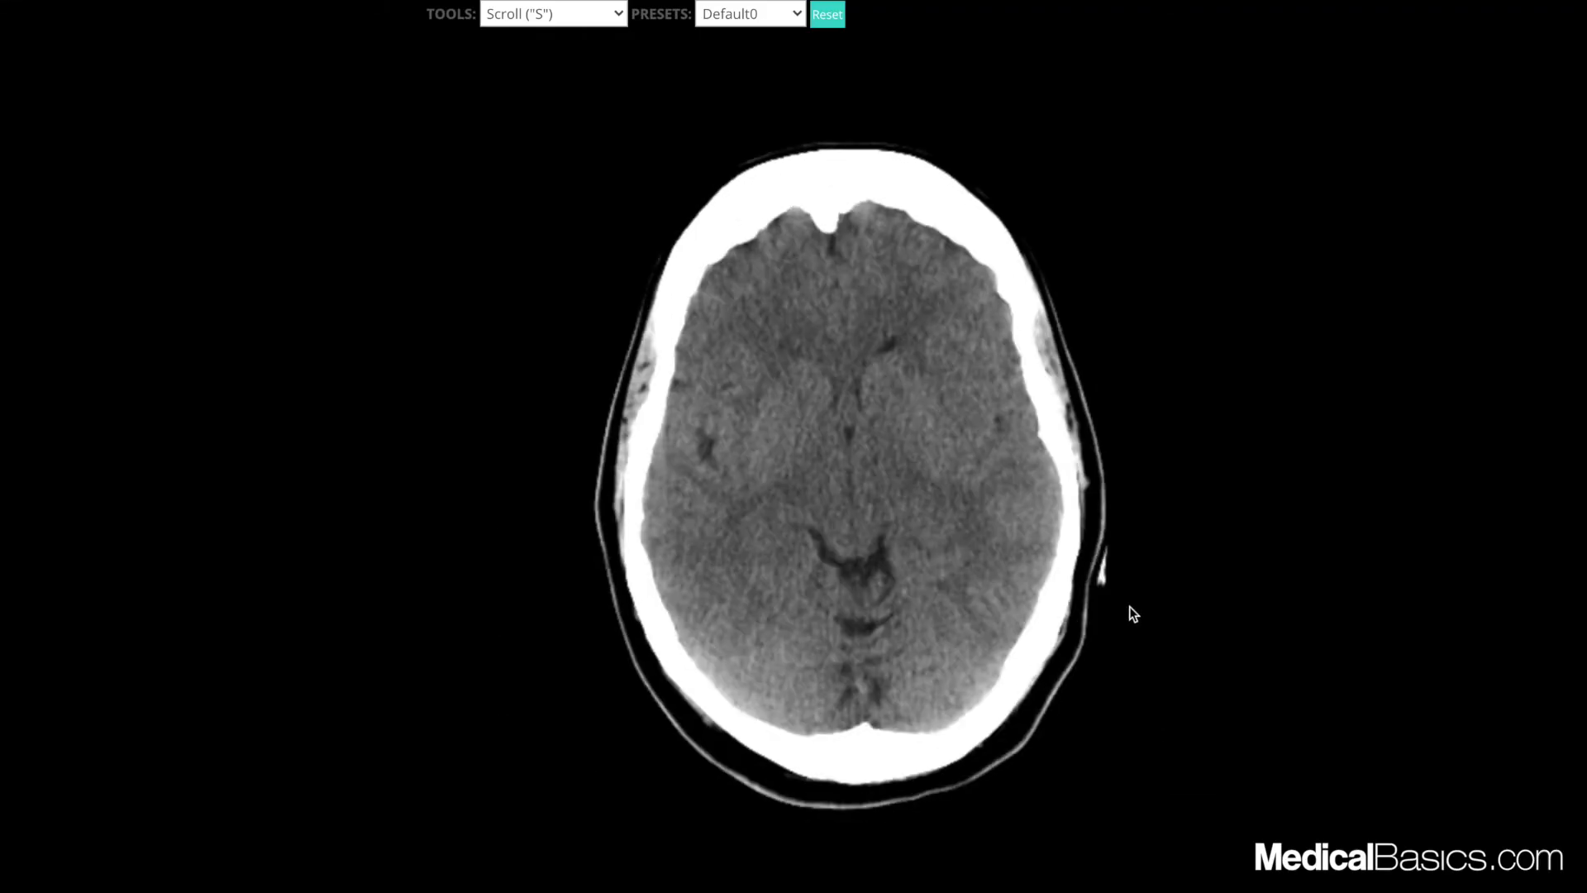
{"action": "scroll", "coordinate": [1136, 602], "scroll_direction": "up", "scroll_amount": 12}
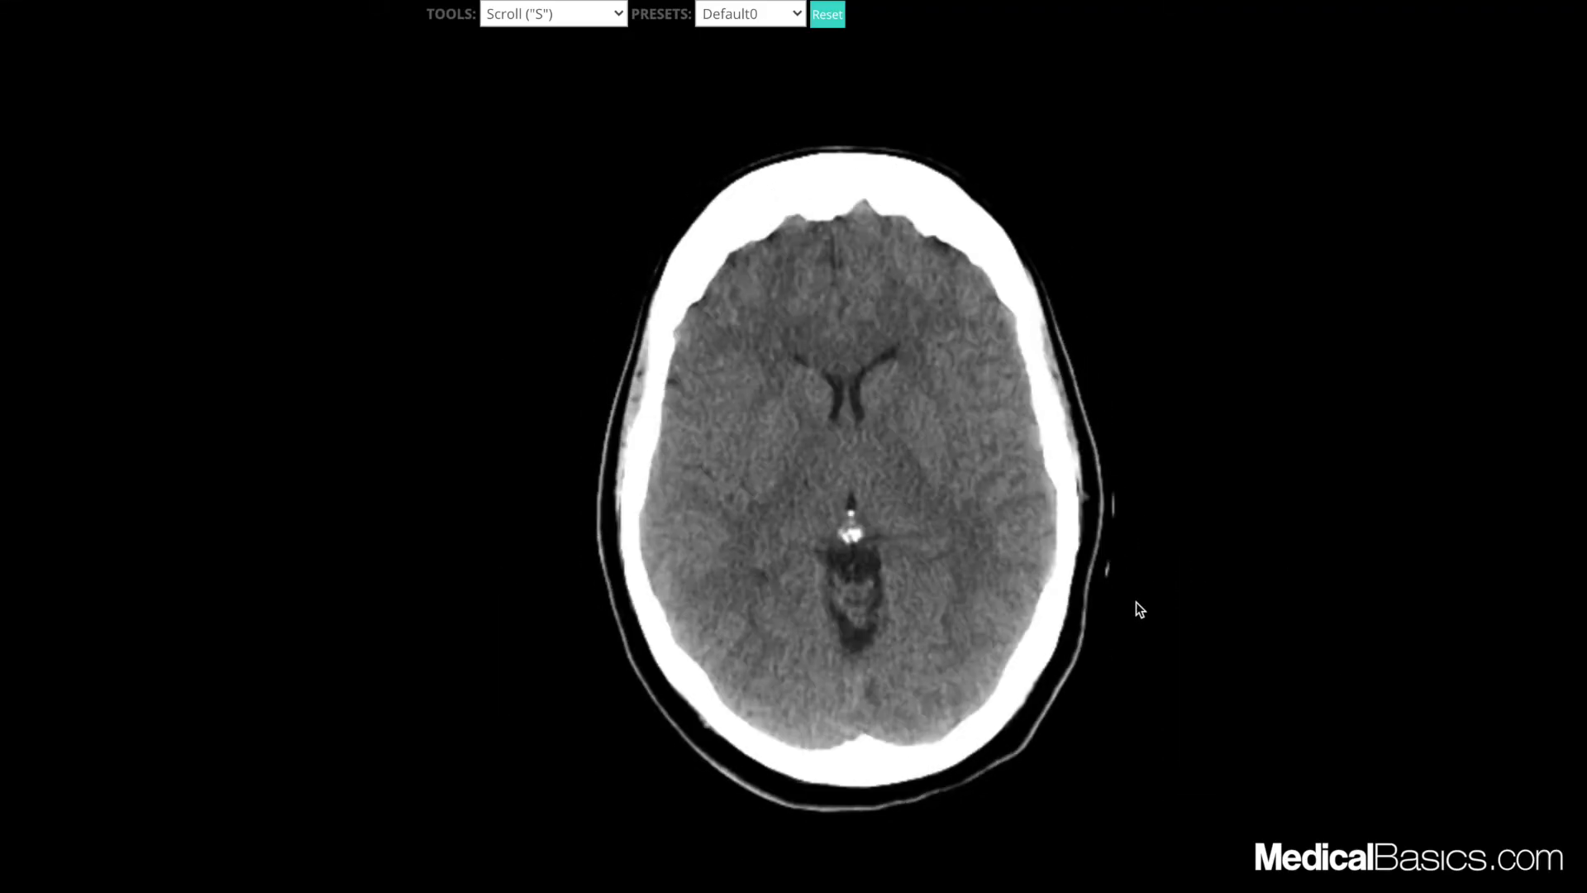
{"action": "scroll", "coordinate": [1136, 609], "scroll_direction": "up", "scroll_amount": 12}
{"action": "scroll", "coordinate": [1136, 609], "scroll_direction": "down", "scroll_amount": 12}
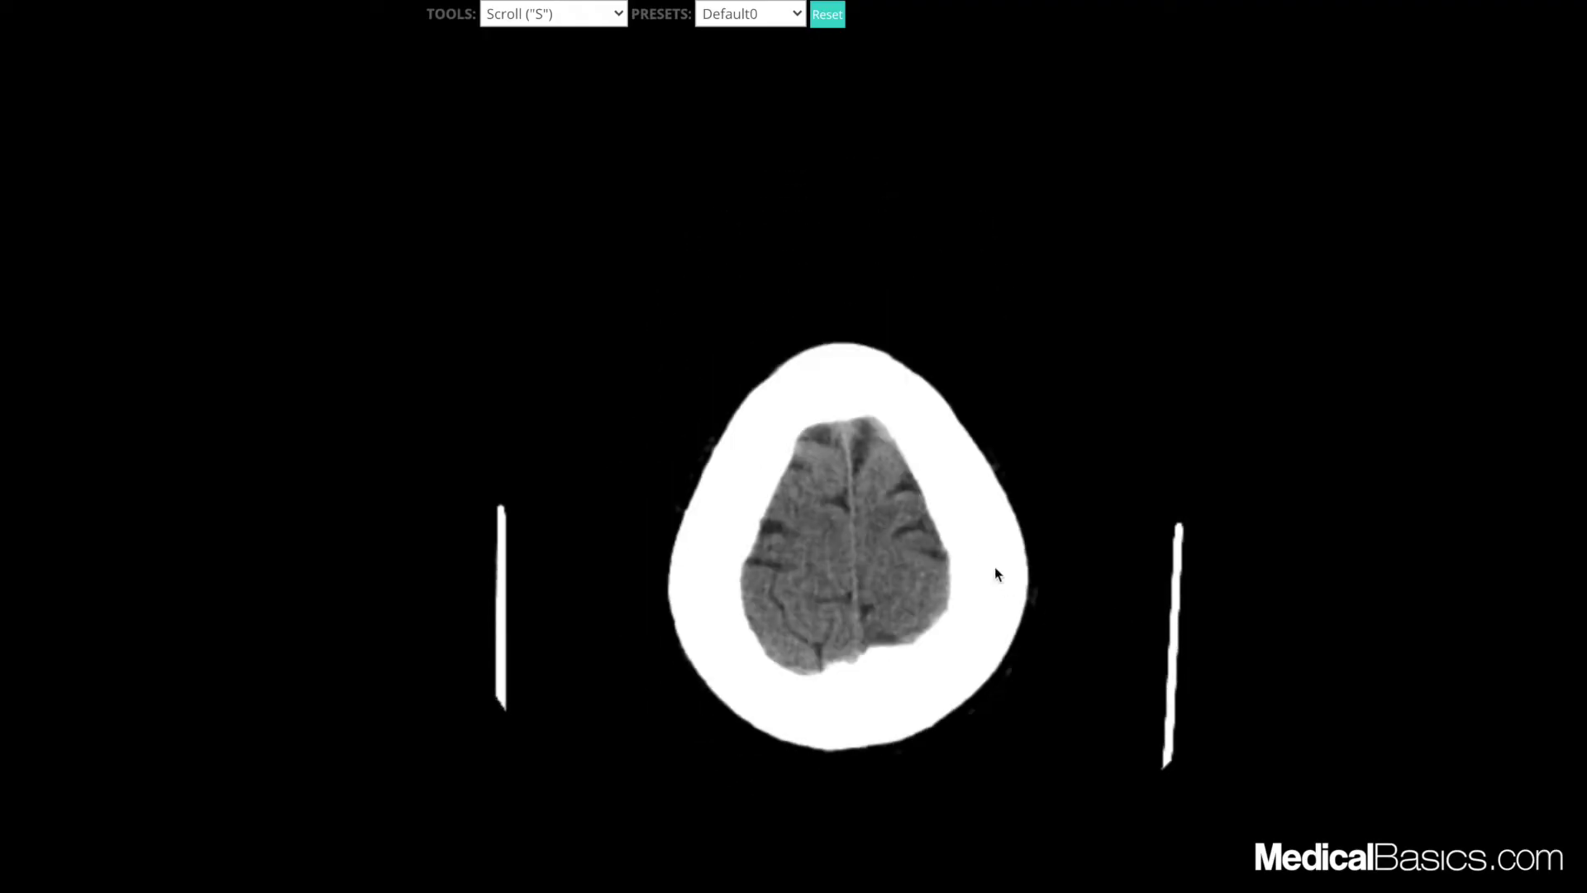
{"action": "scroll", "coordinate": [817, 520], "scroll_direction": "down", "scroll_amount": 8}
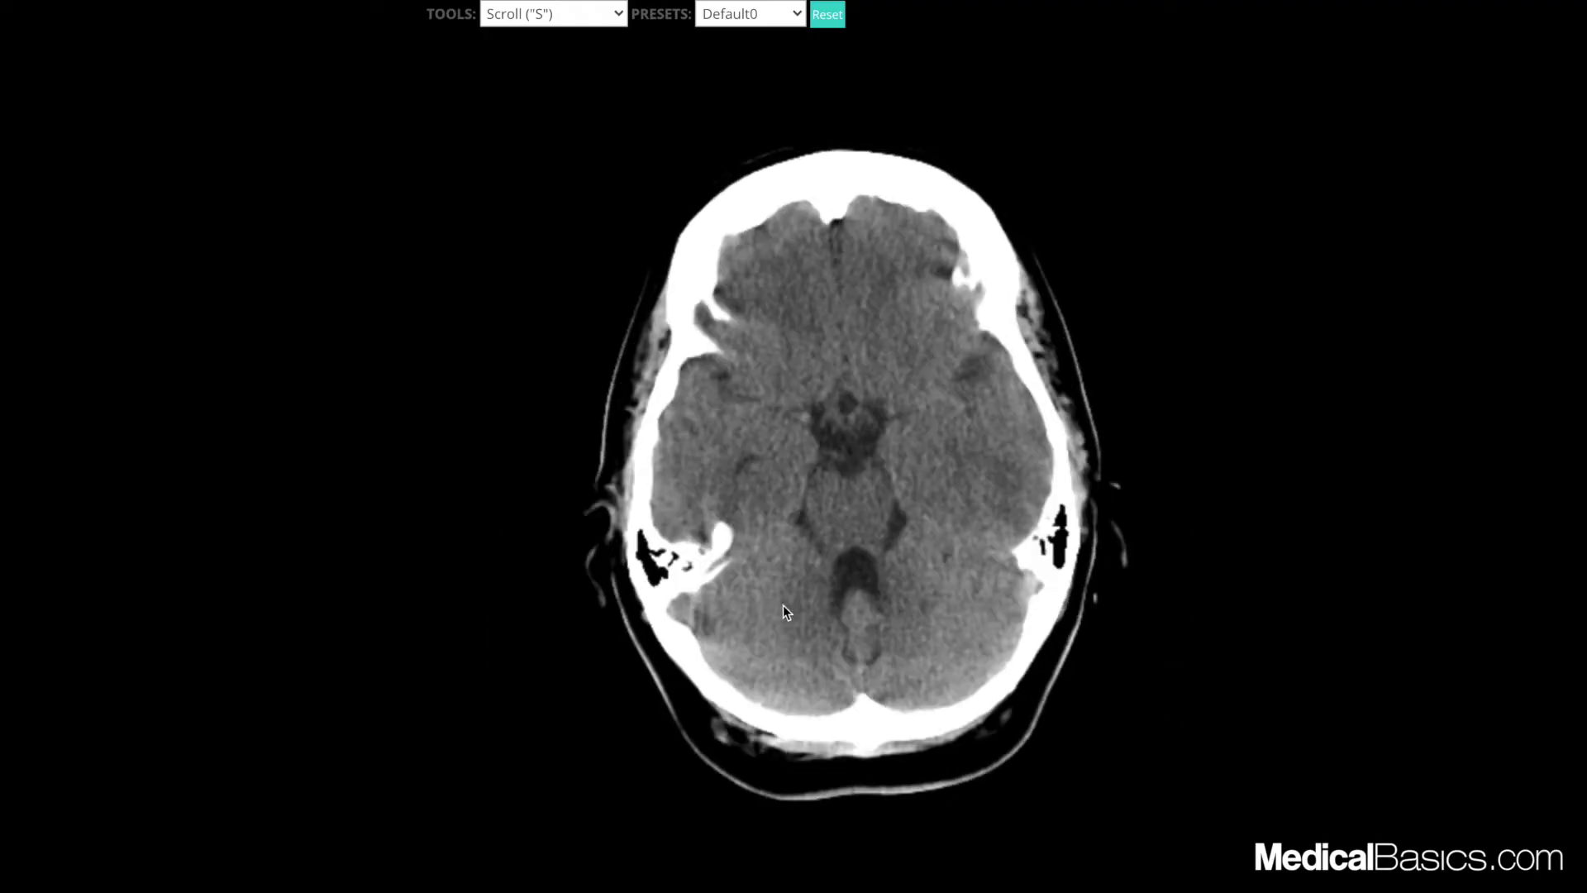
{"action": "scroll", "coordinate": [1019, 718], "scroll_direction": "up", "scroll_amount": 12}
{"action": "scroll", "coordinate": [1045, 614], "scroll_direction": "up", "scroll_amount": 6}
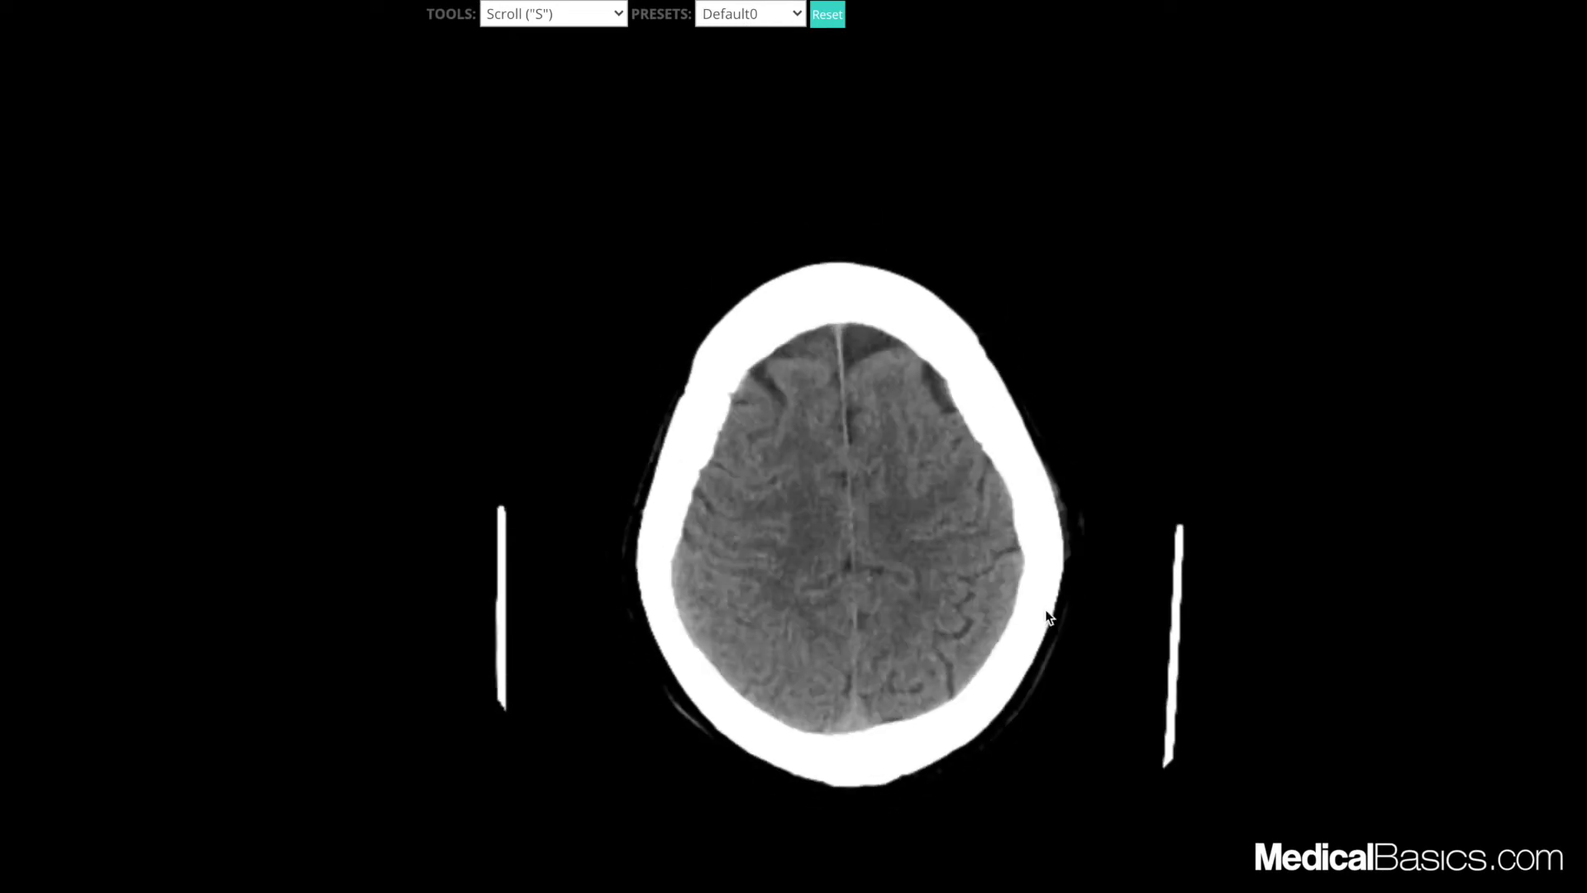
{"action": "scroll", "coordinate": [921, 365], "scroll_direction": "down", "scroll_amount": 12}
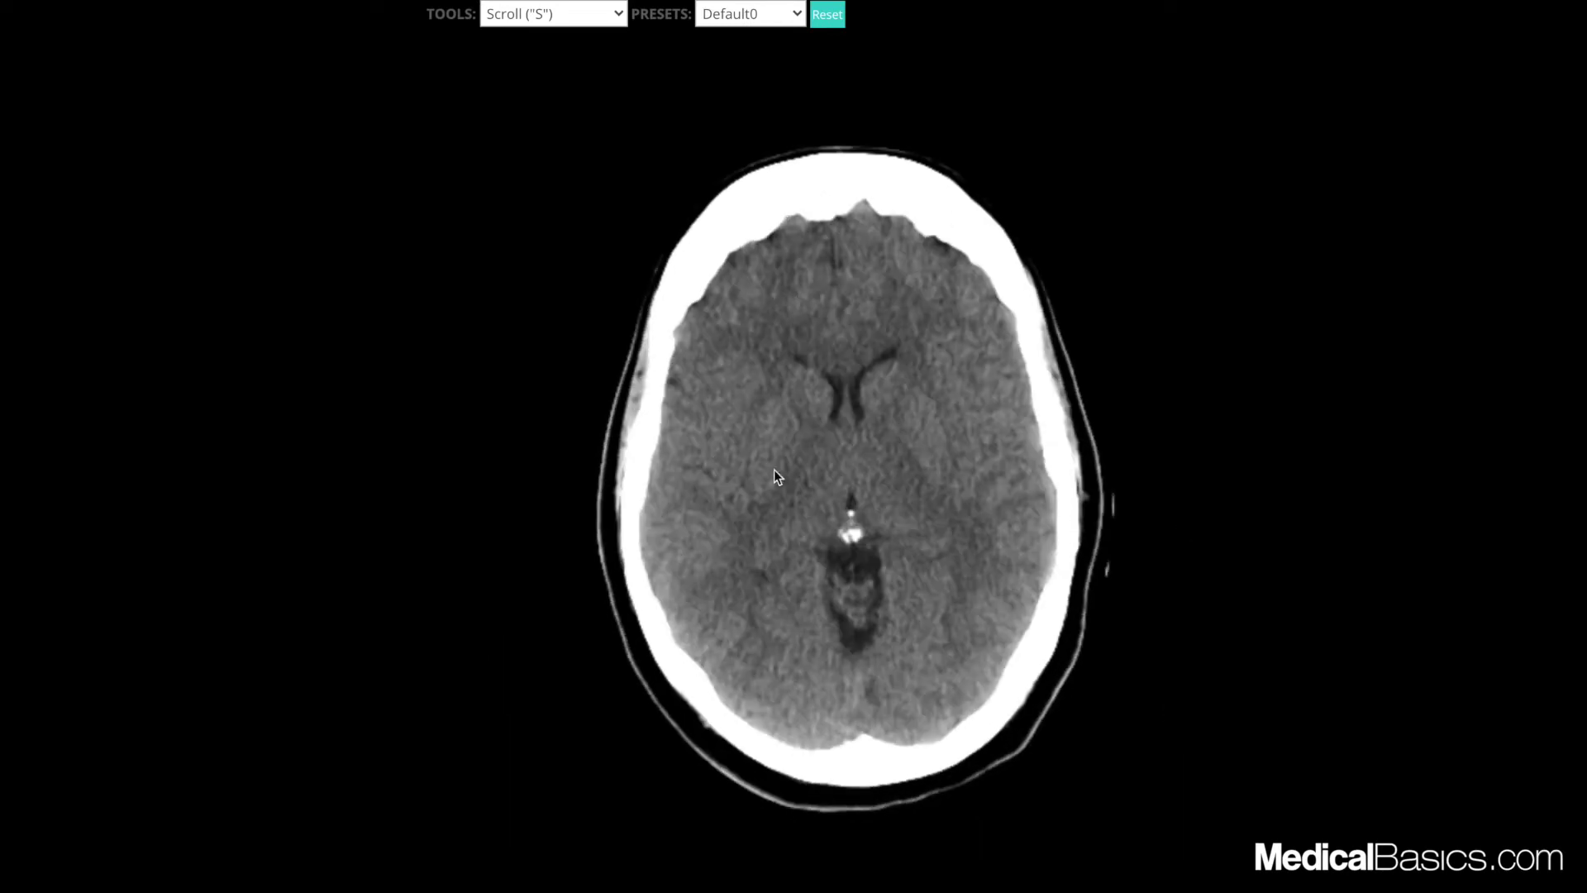
{"action": "scroll", "coordinate": [736, 546], "scroll_direction": "down", "scroll_amount": 8}
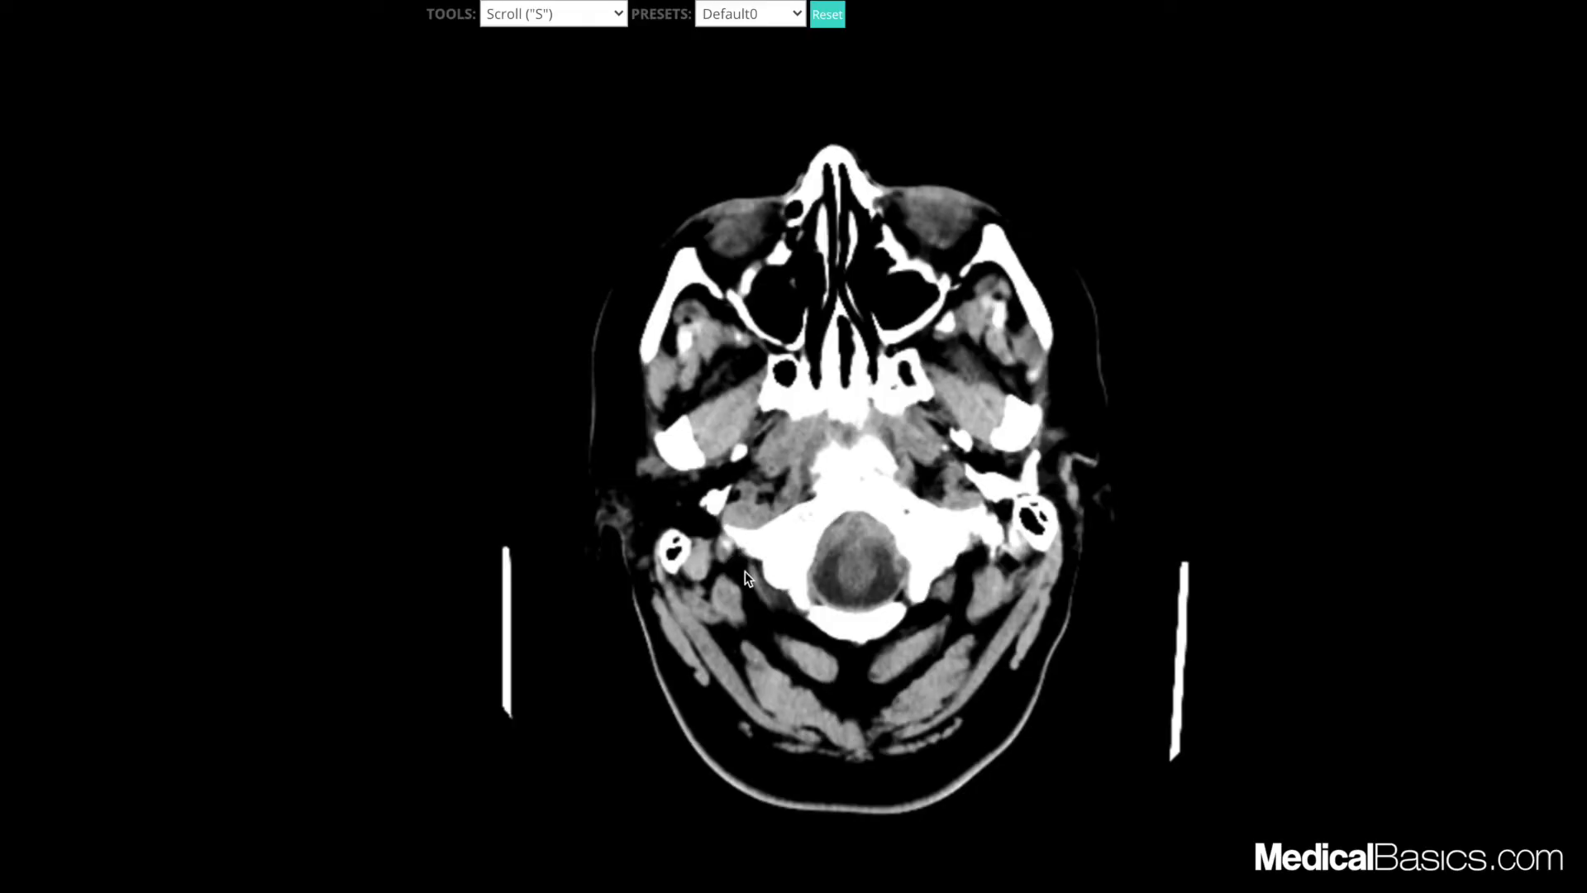
{"action": "scroll", "coordinate": [746, 571], "scroll_direction": "up", "scroll_amount": 8}
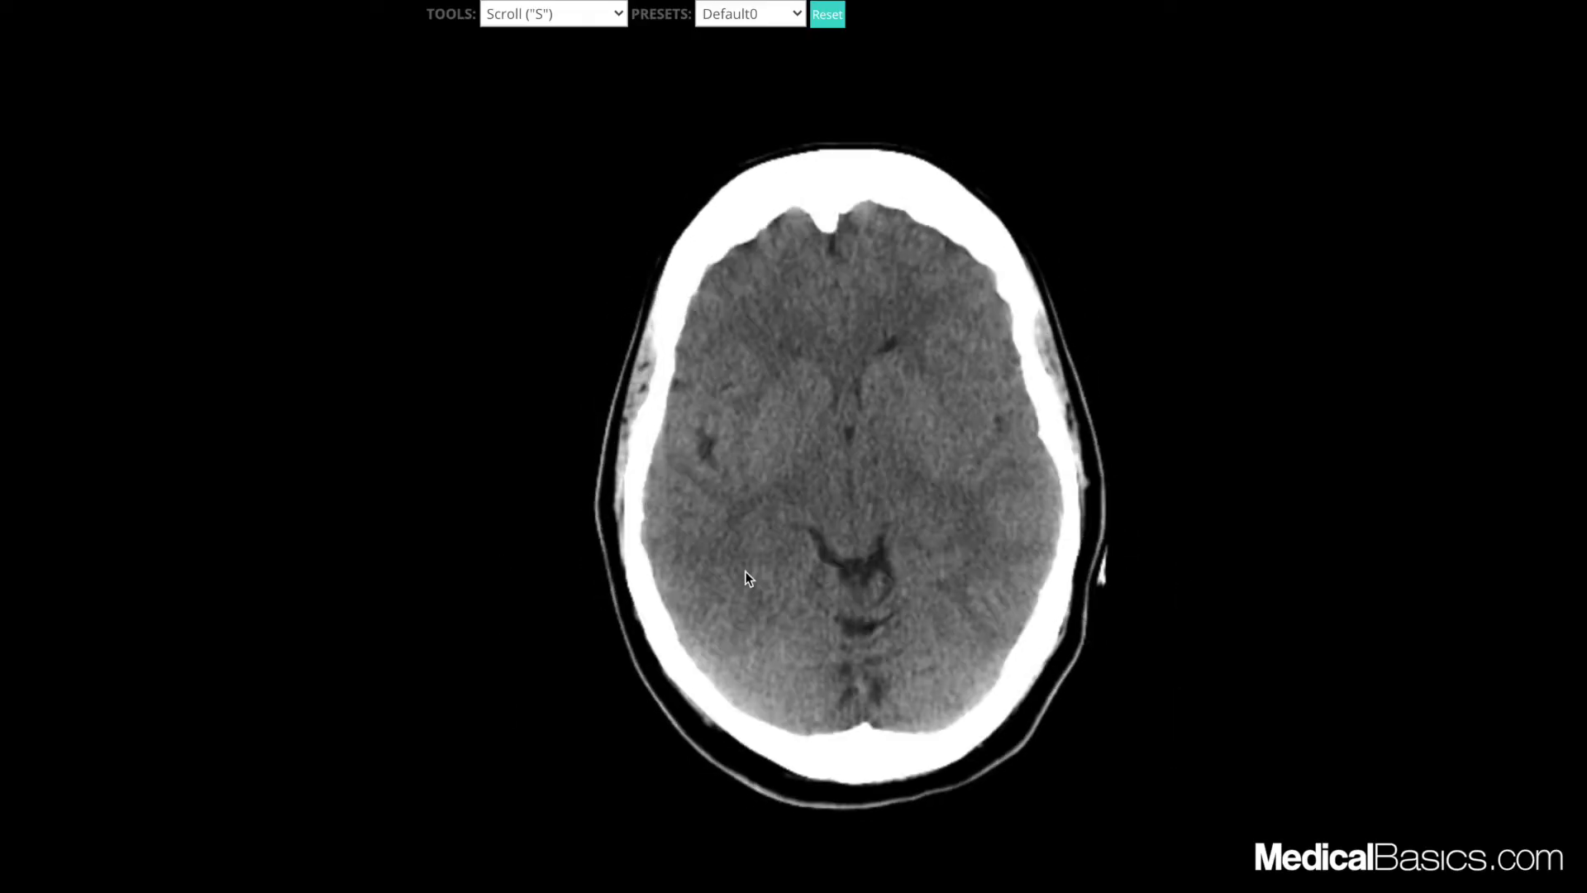
{"action": "scroll", "coordinate": [747, 573], "scroll_direction": "up", "scroll_amount": 5}
{"action": "scroll", "coordinate": [752, 564], "scroll_direction": "up", "scroll_amount": 3}
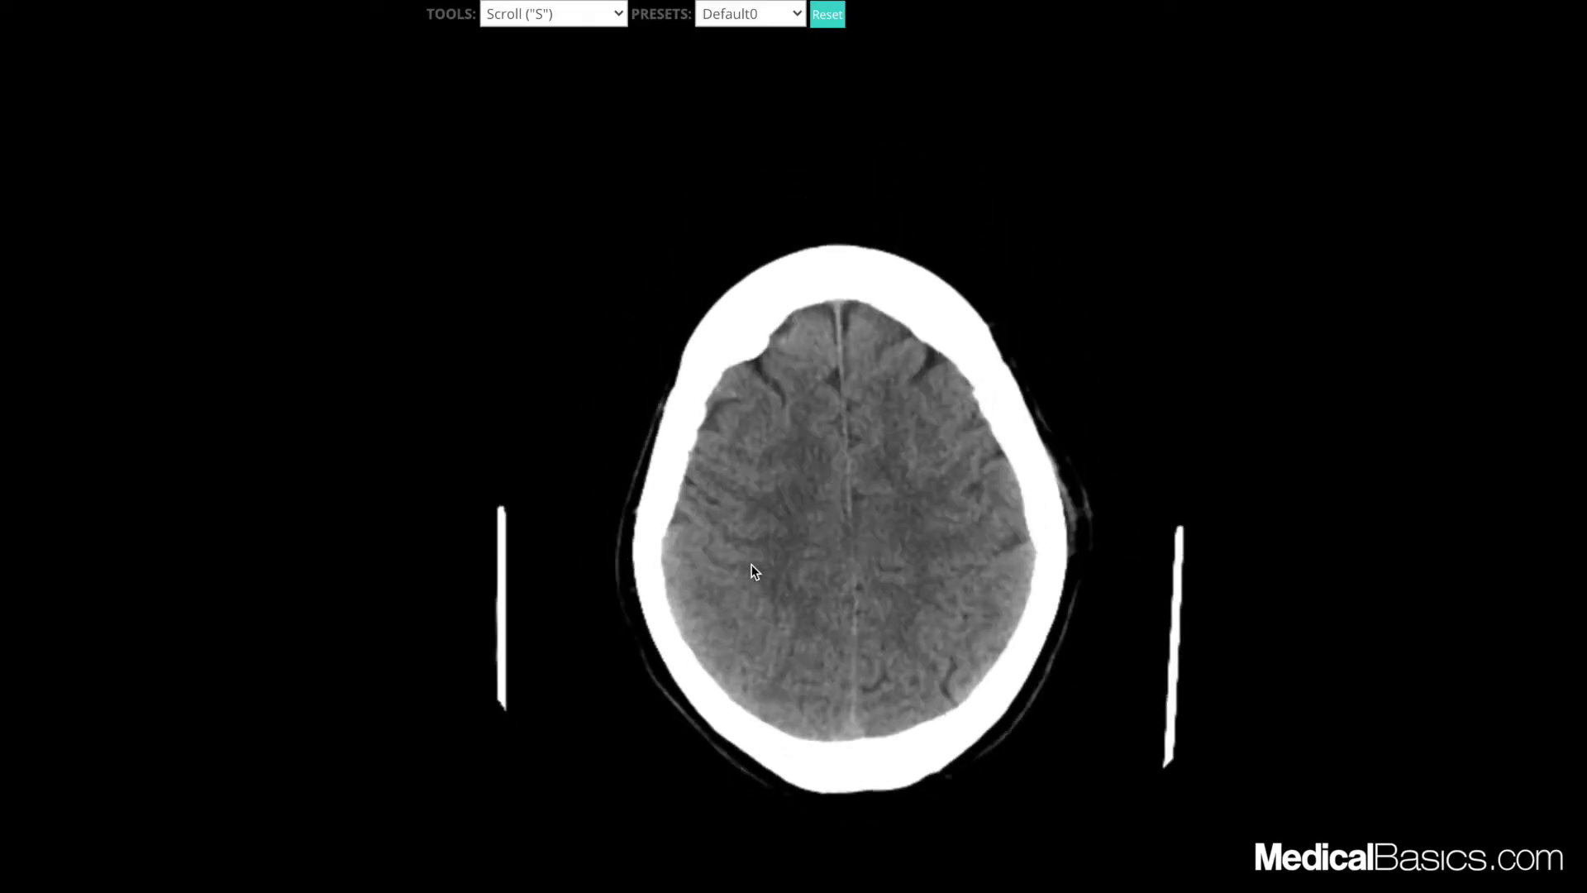
{"action": "scroll", "coordinate": [755, 571], "scroll_direction": "down", "scroll_amount": 5}
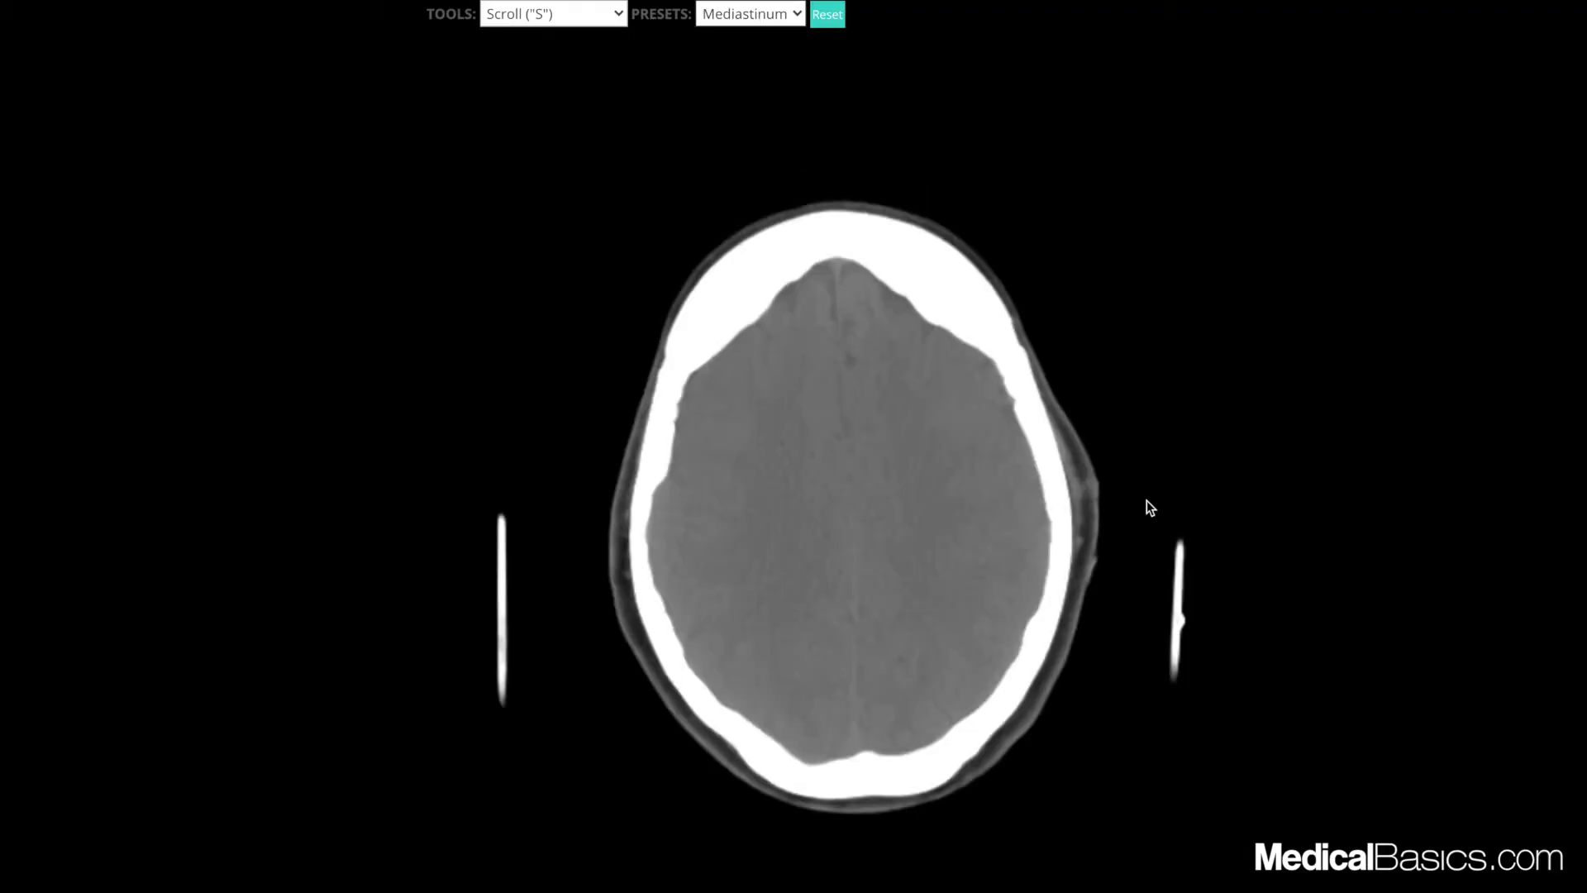
Page up and down through the axial head CT slices in the Mediastinum window.
{"action": "scroll", "coordinate": [1126, 495], "scroll_direction": "up", "scroll_amount": 10}
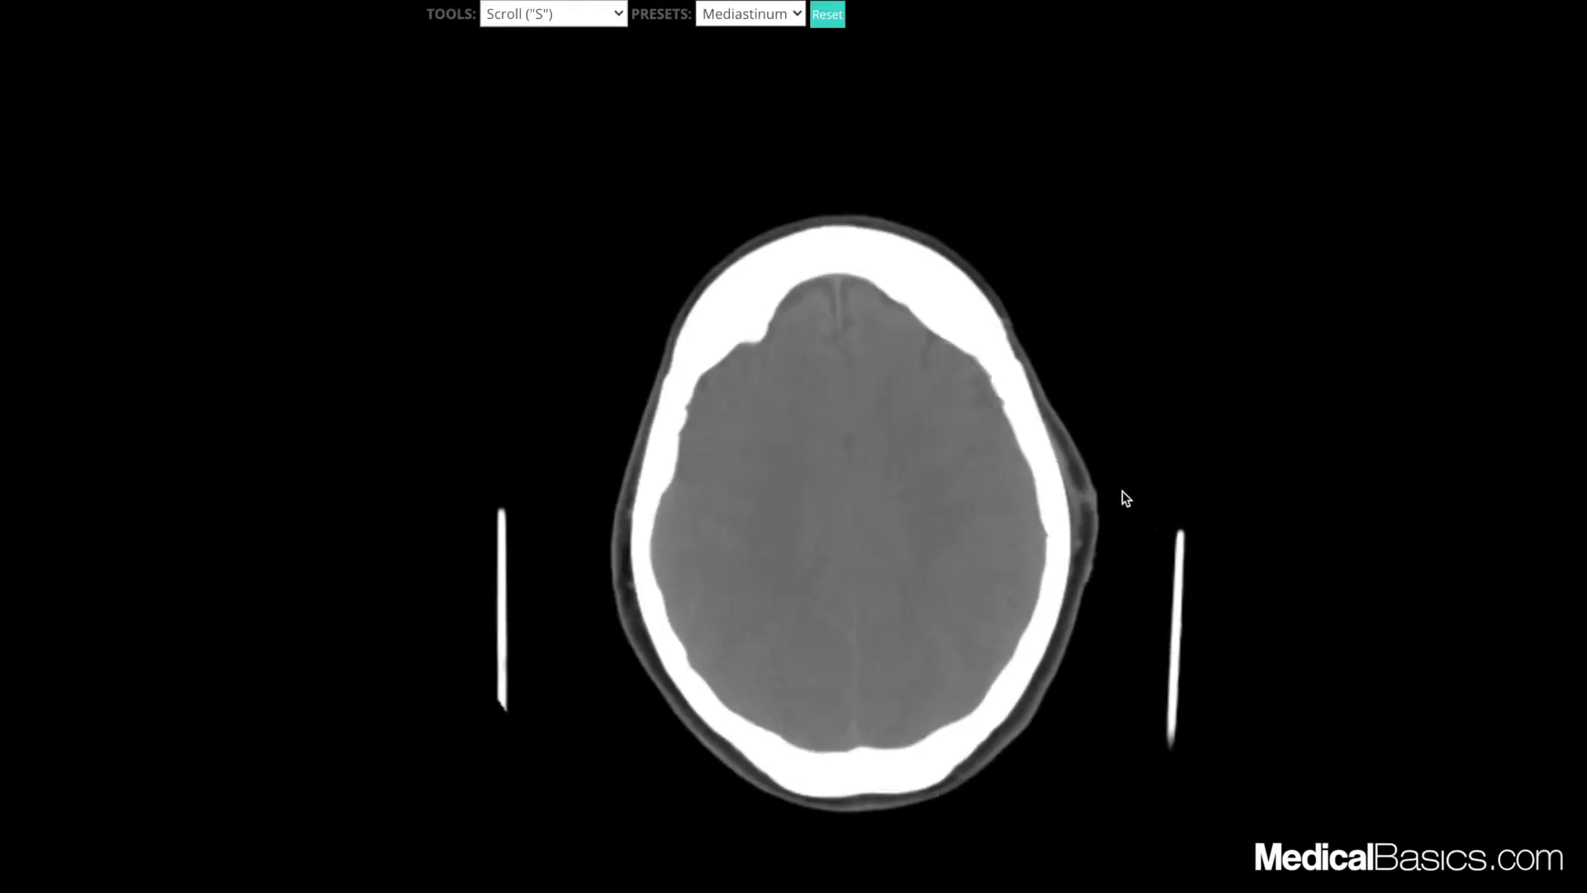
{"action": "scroll", "coordinate": [1109, 478], "scroll_direction": "down", "scroll_amount": 5}
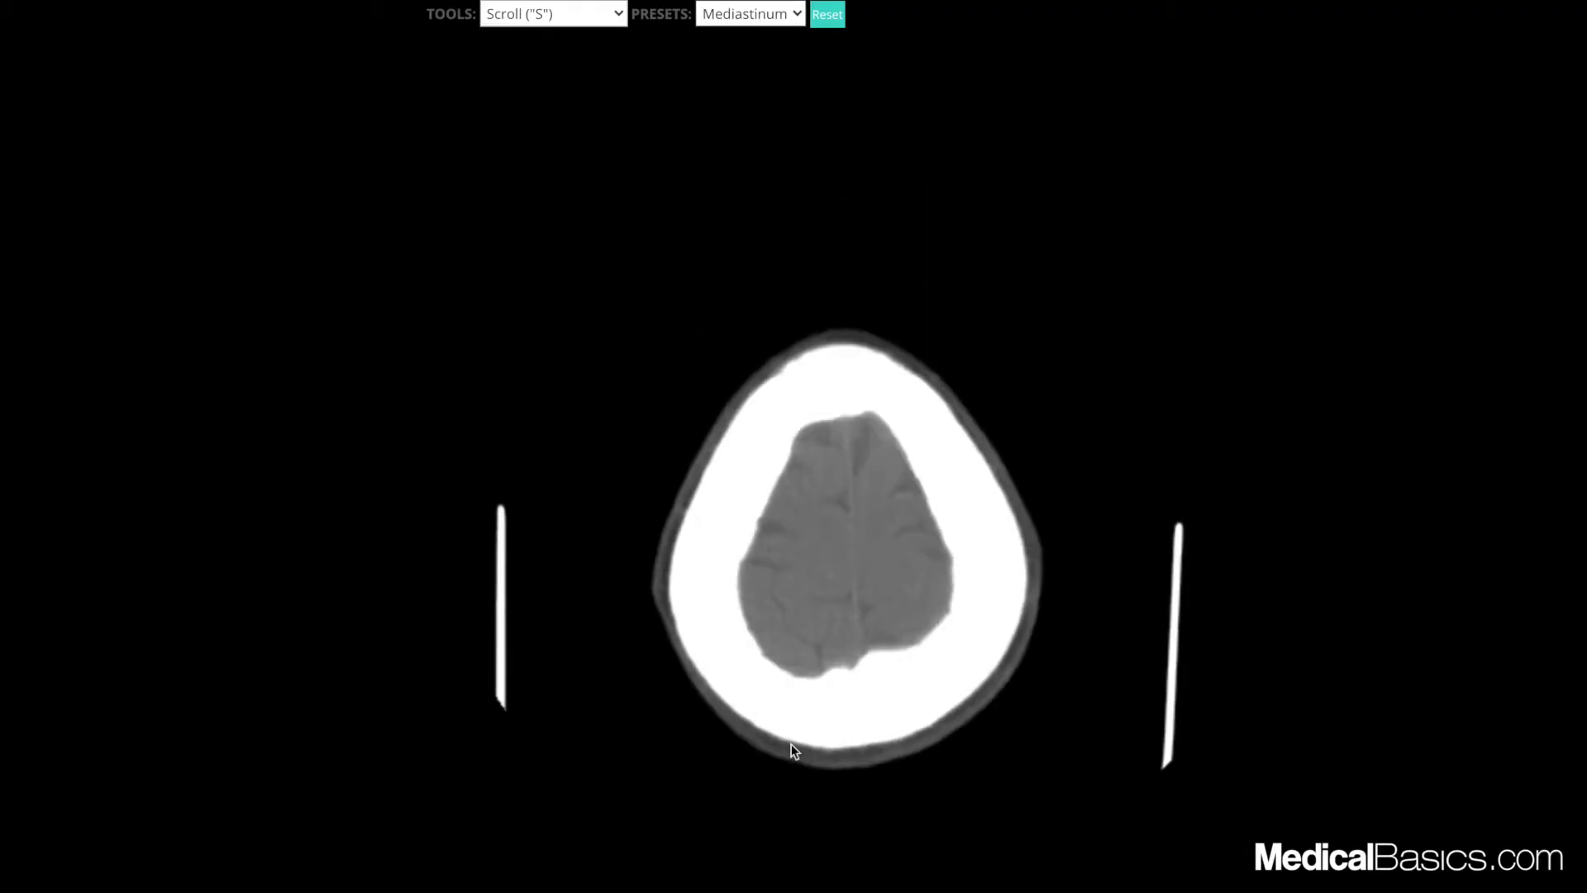
{"action": "scroll", "coordinate": [1043, 294], "scroll_direction": "down", "scroll_amount": 5}
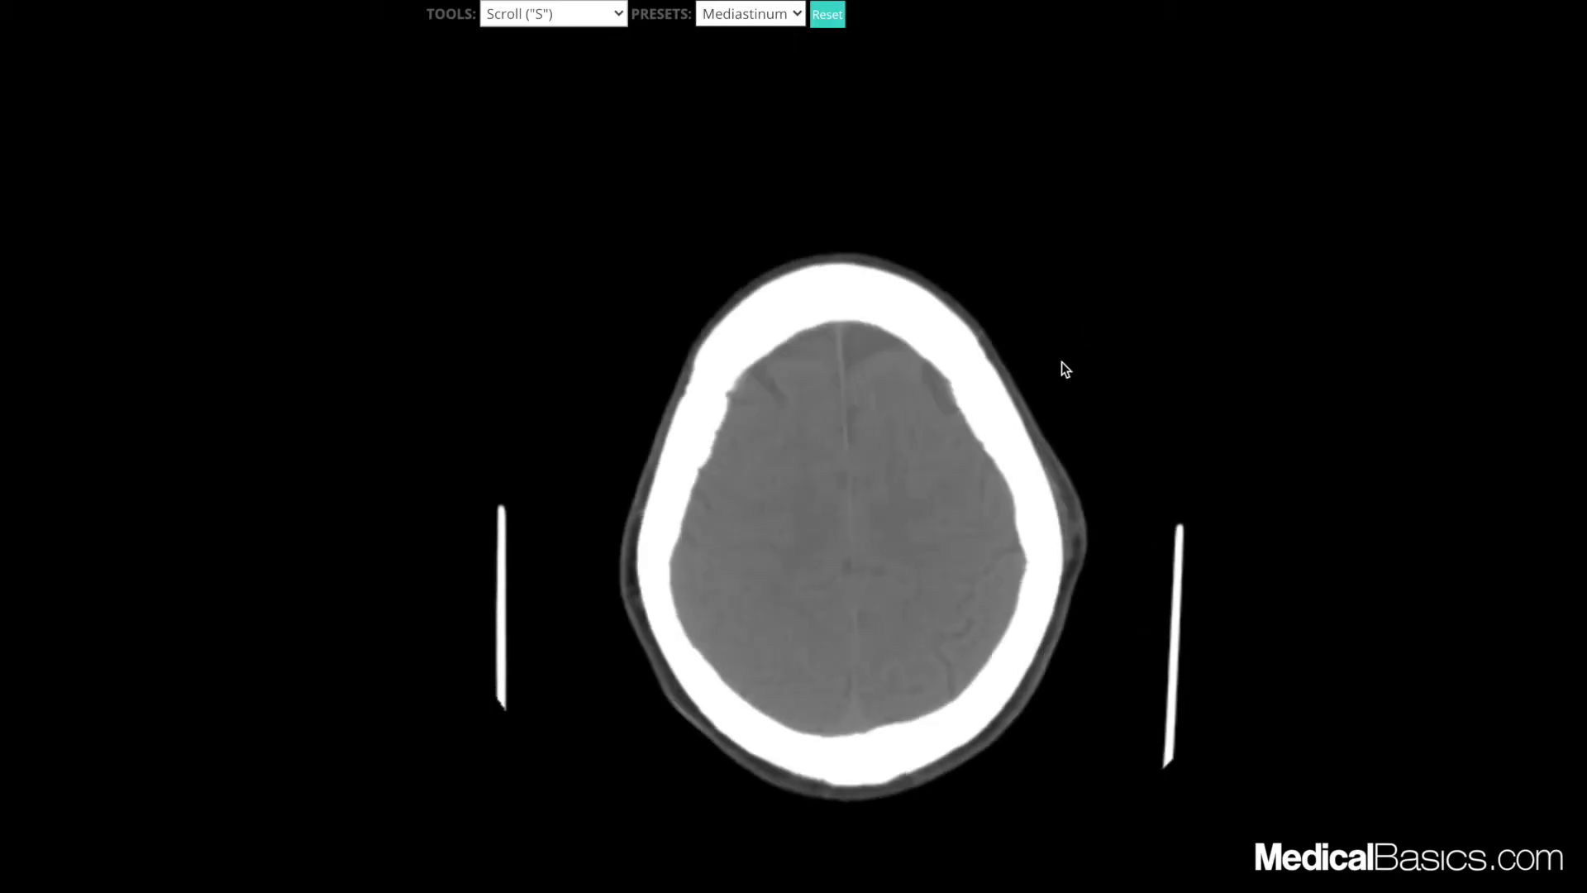
{"action": "scroll", "coordinate": [1024, 321], "scroll_direction": "down", "scroll_amount": 8}
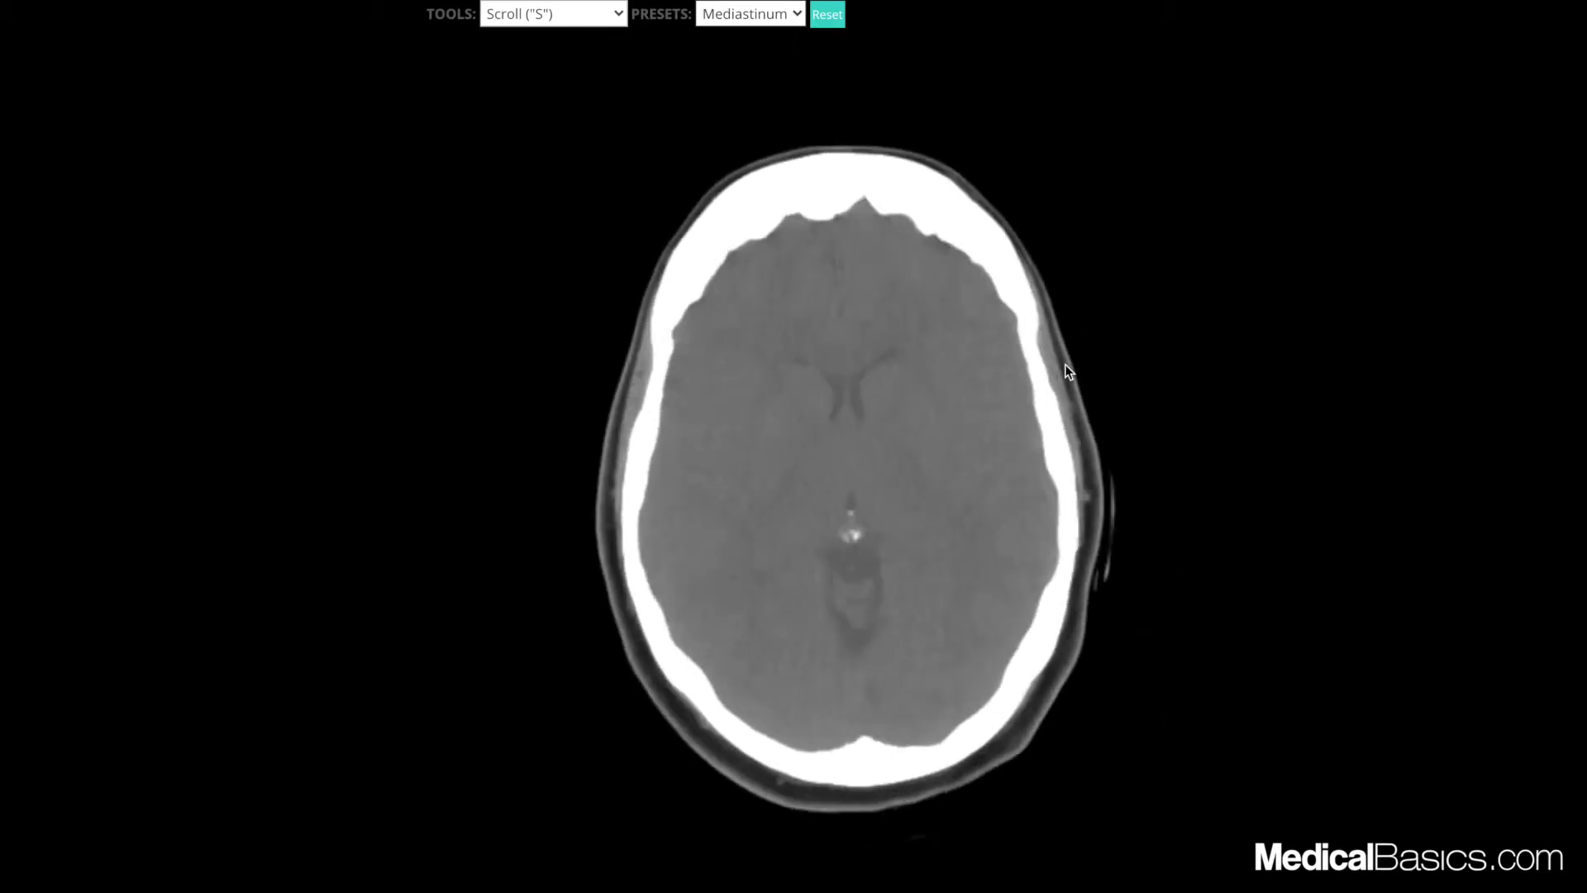
{"action": "scroll", "coordinate": [1073, 395], "scroll_direction": "down", "scroll_amount": 10}
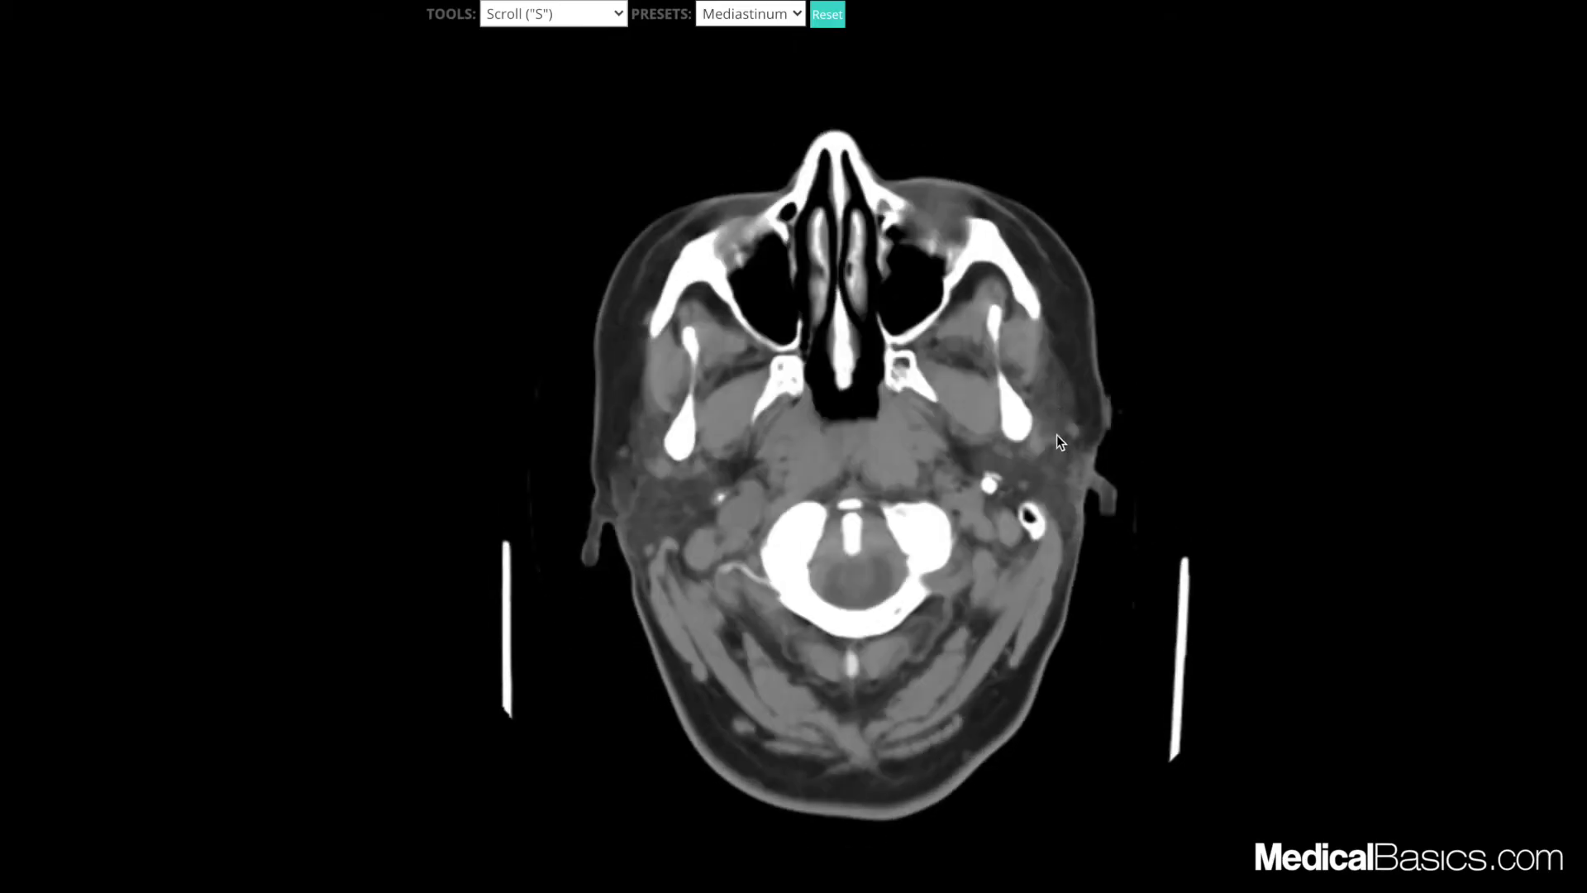
{"action": "scroll", "coordinate": [1051, 463], "scroll_direction": "up", "scroll_amount": 4}
{"action": "scroll", "coordinate": [1033, 546], "scroll_direction": "up", "scroll_amount": 10}
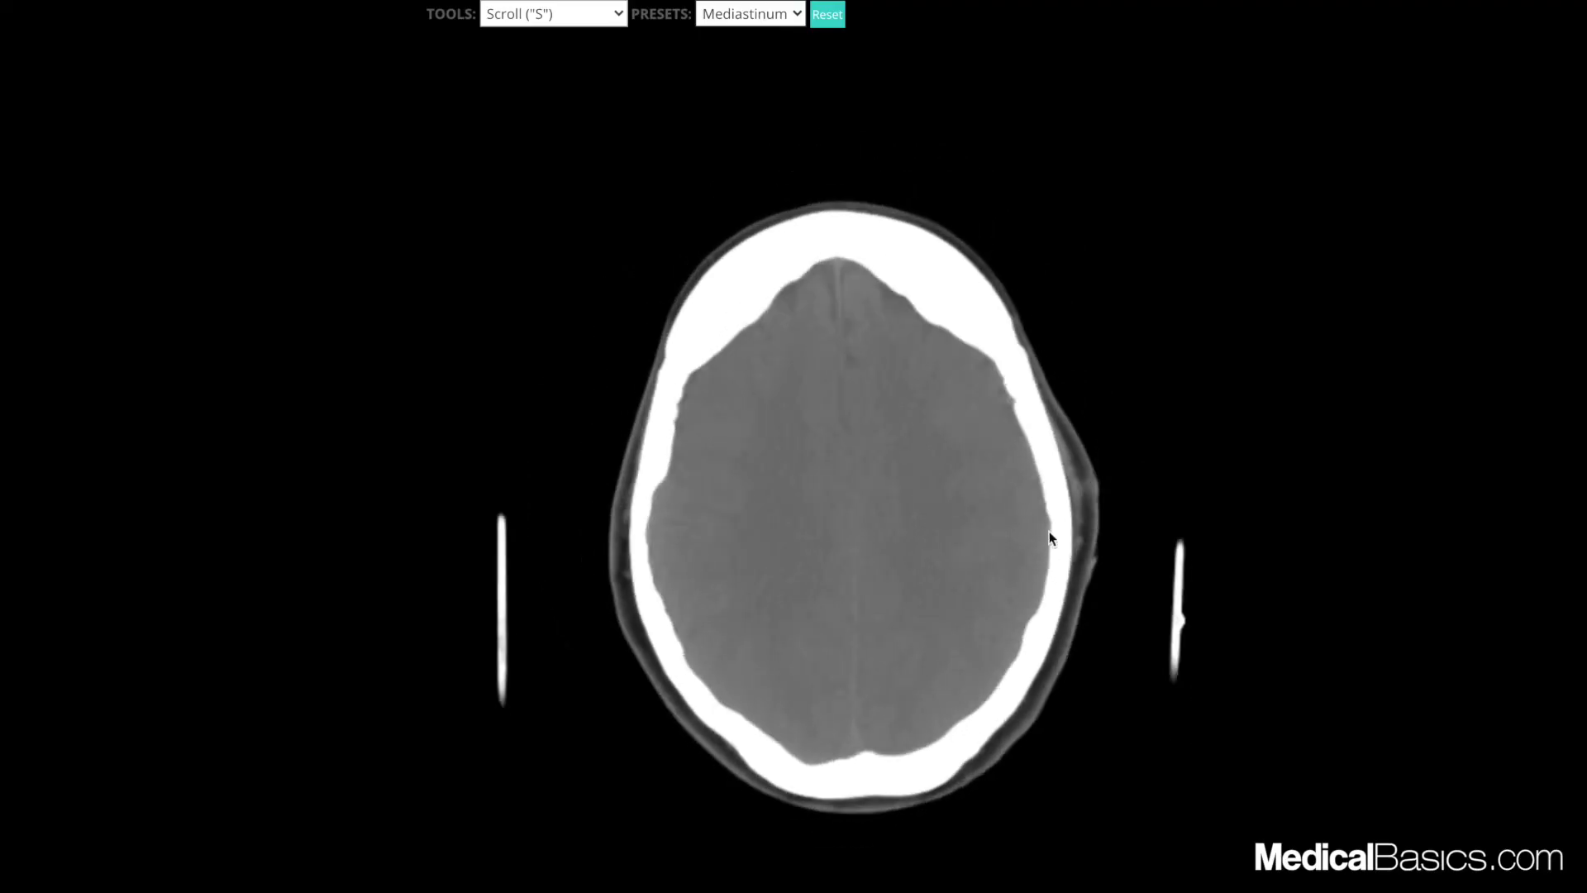
{"action": "scroll", "coordinate": [1083, 484], "scroll_direction": "down", "scroll_amount": 3}
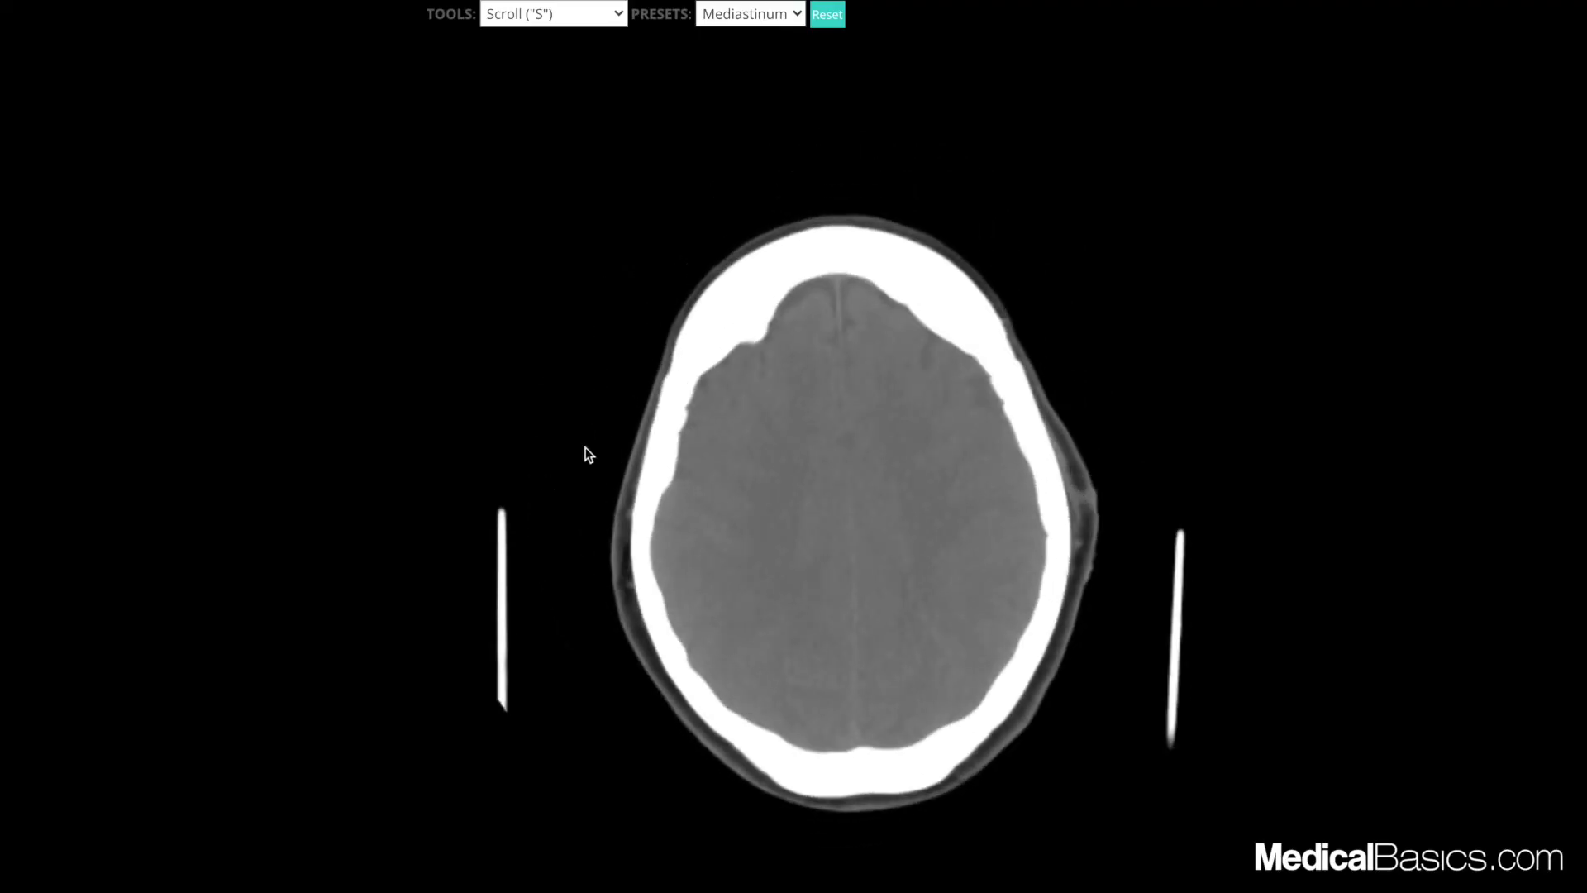
{"action": "scroll", "coordinate": [602, 556], "scroll_direction": "up", "scroll_amount": 6}
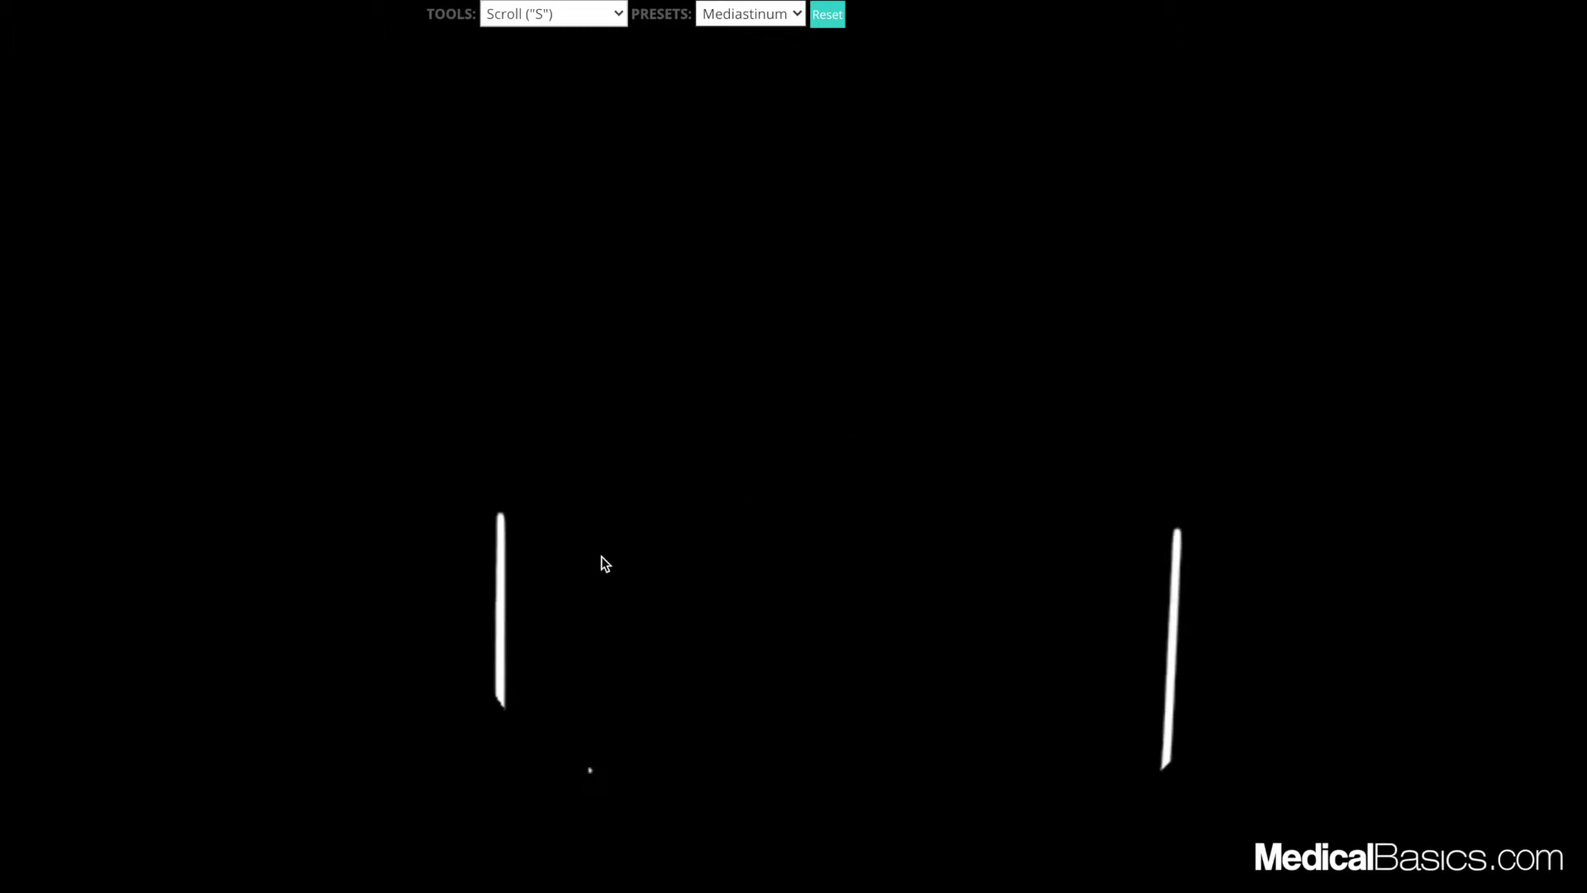
{"action": "scroll", "coordinate": [602, 556], "scroll_direction": "down", "scroll_amount": 8}
{"action": "scroll", "coordinate": [601, 556], "scroll_direction": "down", "scroll_amount": 10}
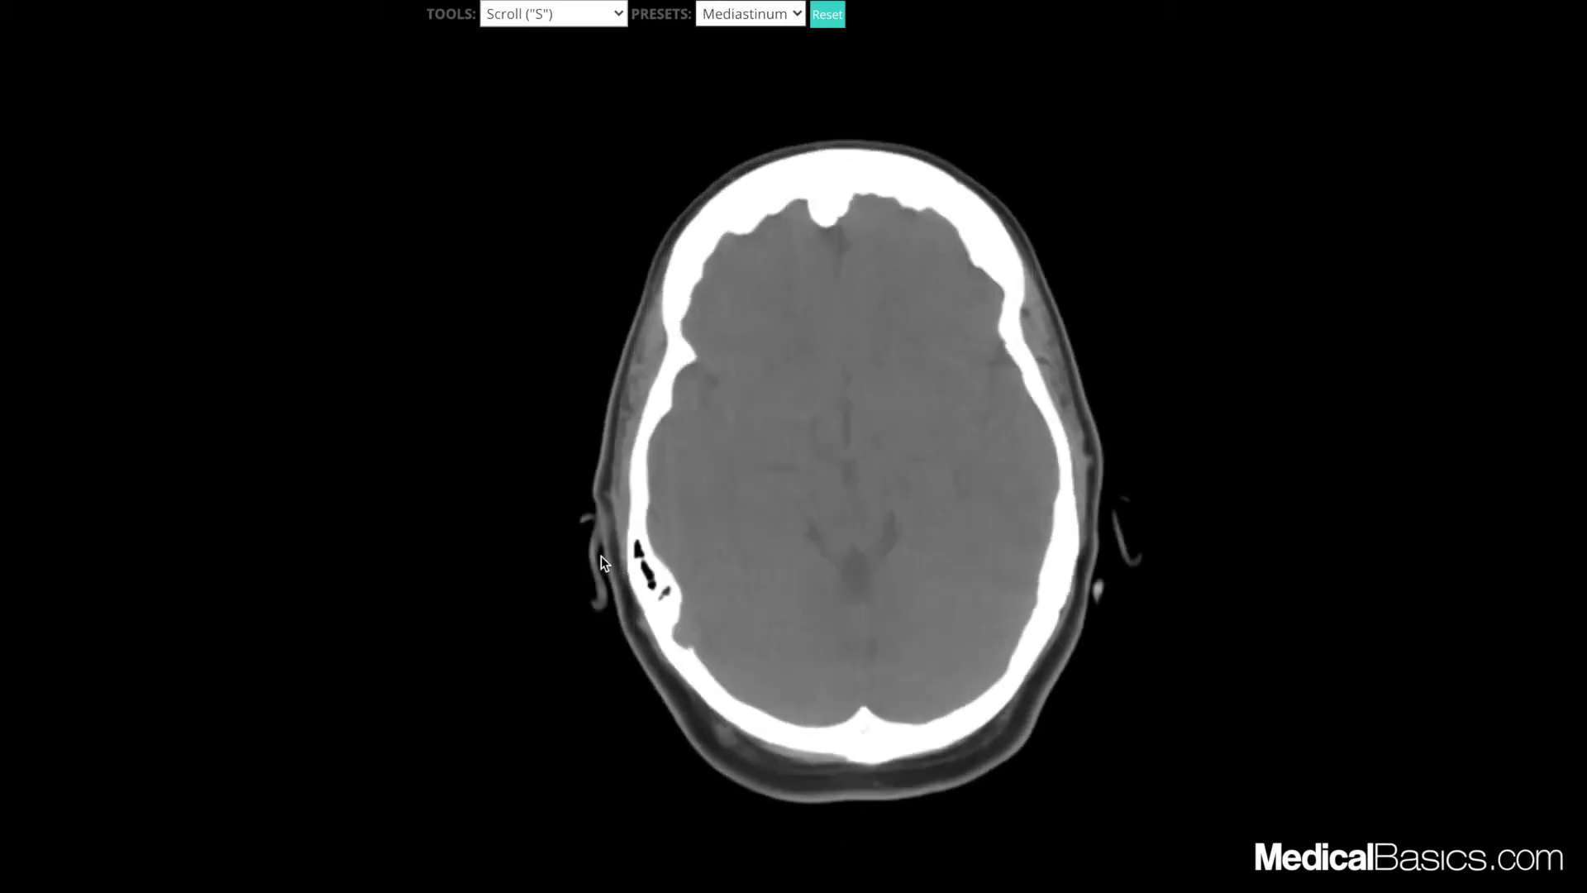
{"action": "scroll", "coordinate": [864, 629], "scroll_direction": "up", "scroll_amount": 8}
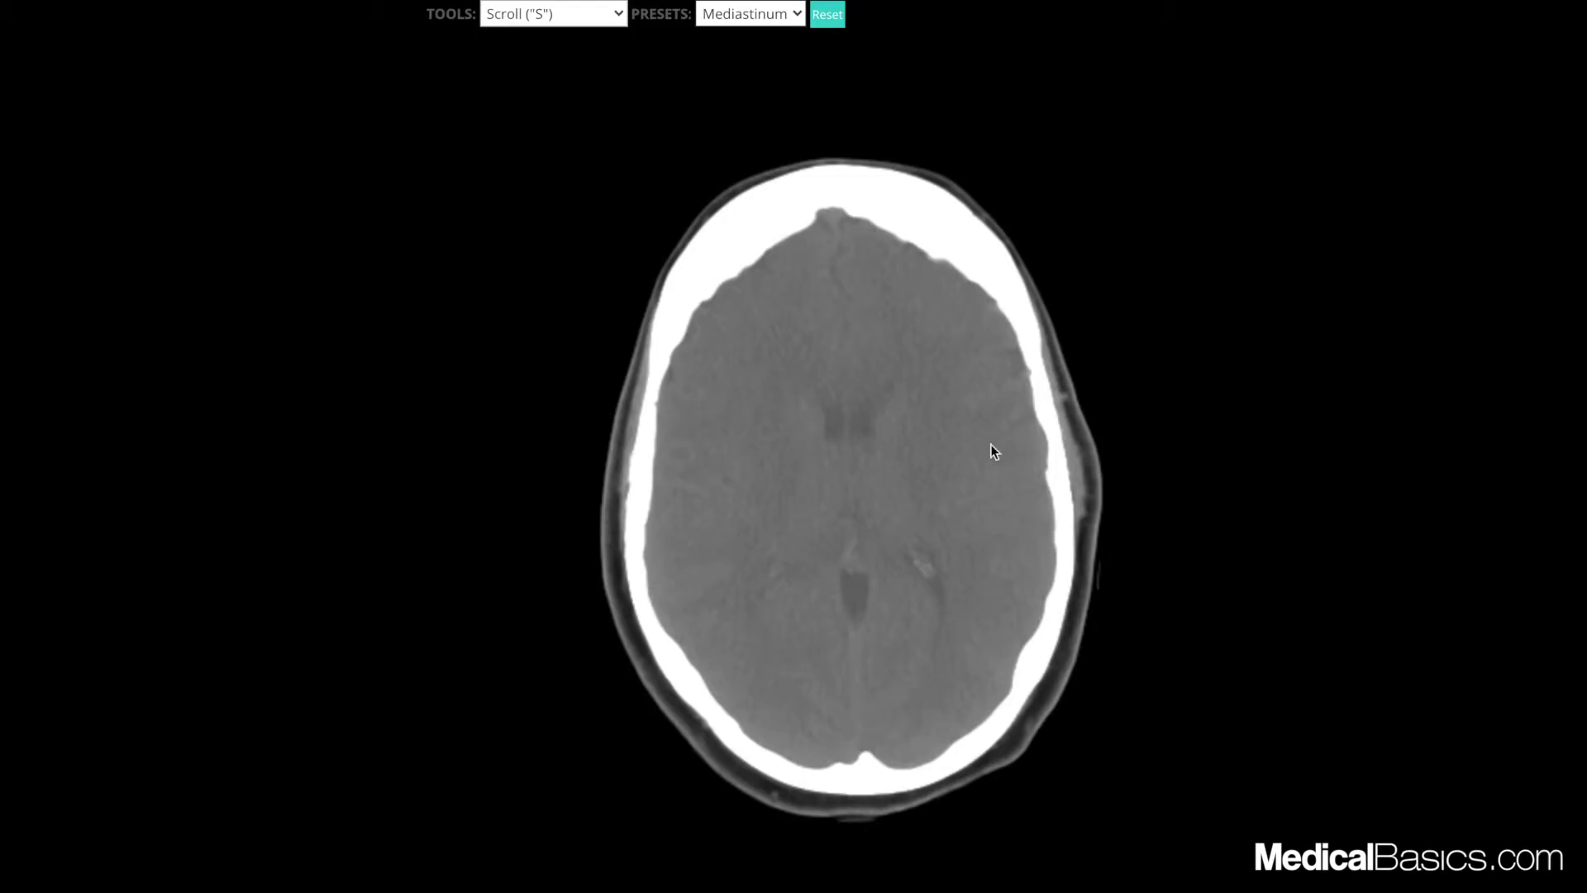
{"action": "scroll", "coordinate": [1038, 532], "scroll_direction": "up", "scroll_amount": 8}
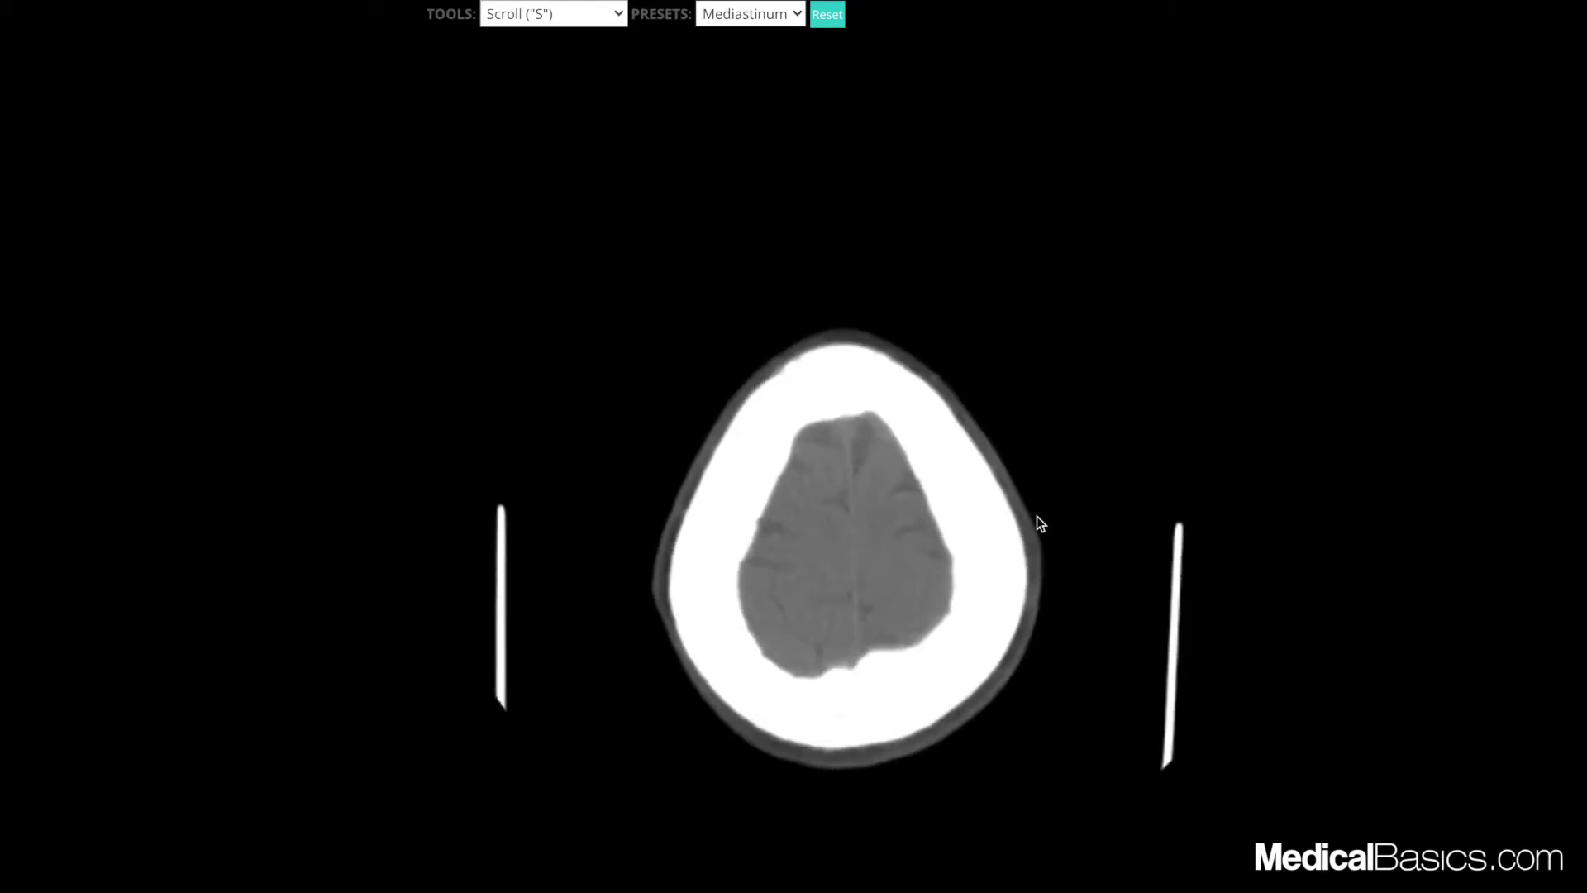
{"action": "scroll", "coordinate": [1037, 517], "scroll_direction": "down", "scroll_amount": 15}
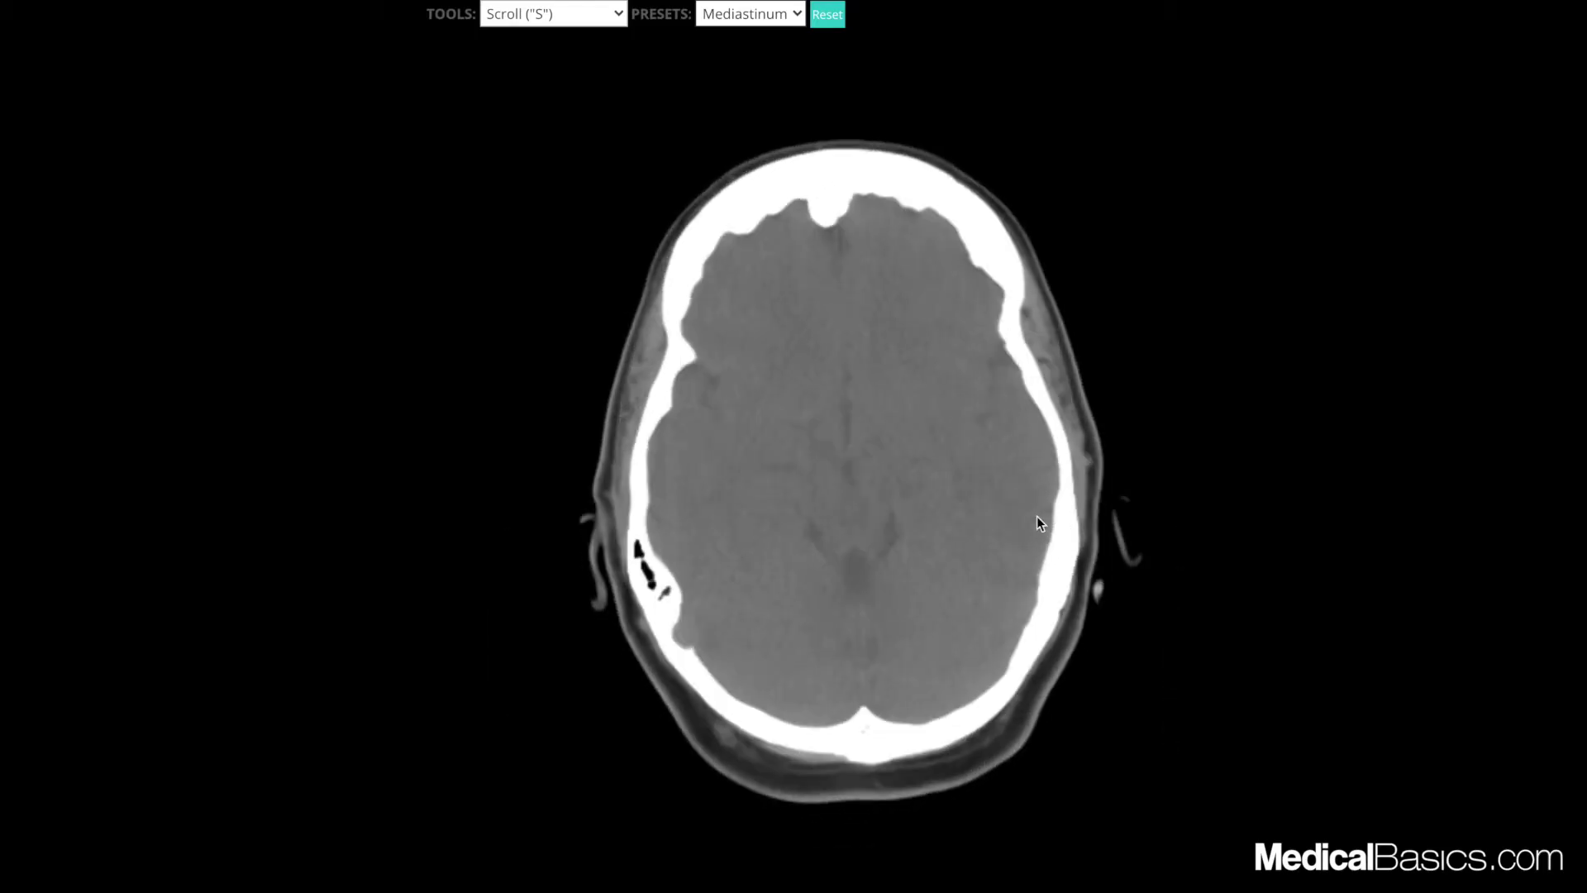
{"action": "scroll", "coordinate": [1036, 516], "scroll_direction": "down", "scroll_amount": 5}
{"action": "scroll", "coordinate": [1036, 516], "scroll_direction": "up", "scroll_amount": 12}
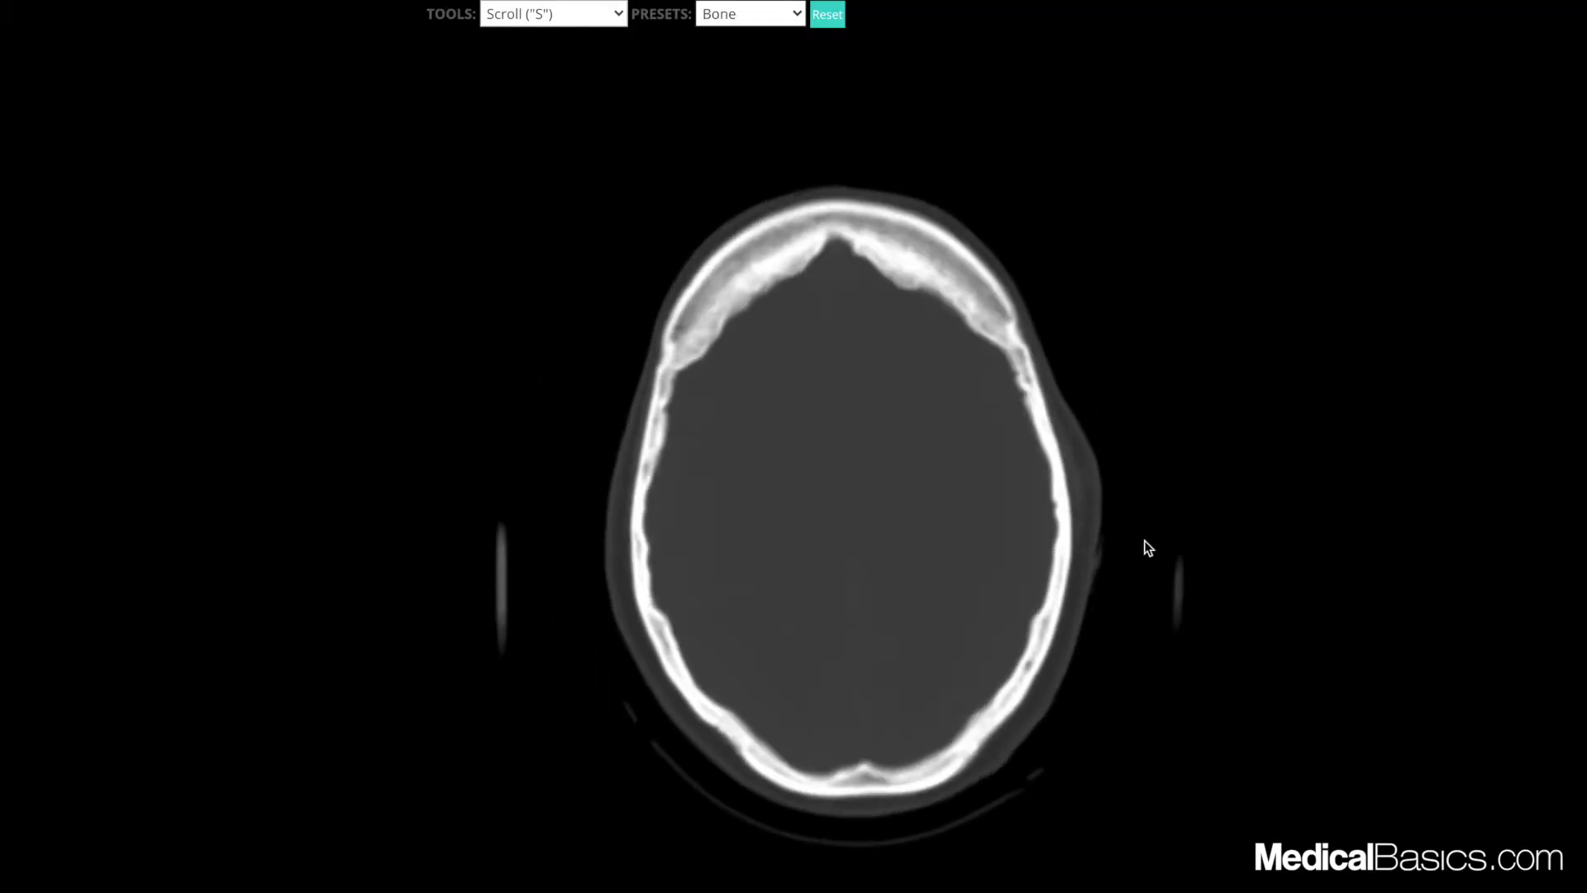
{"action": "scroll", "coordinate": [1148, 549], "scroll_direction": "up", "scroll_amount": 6}
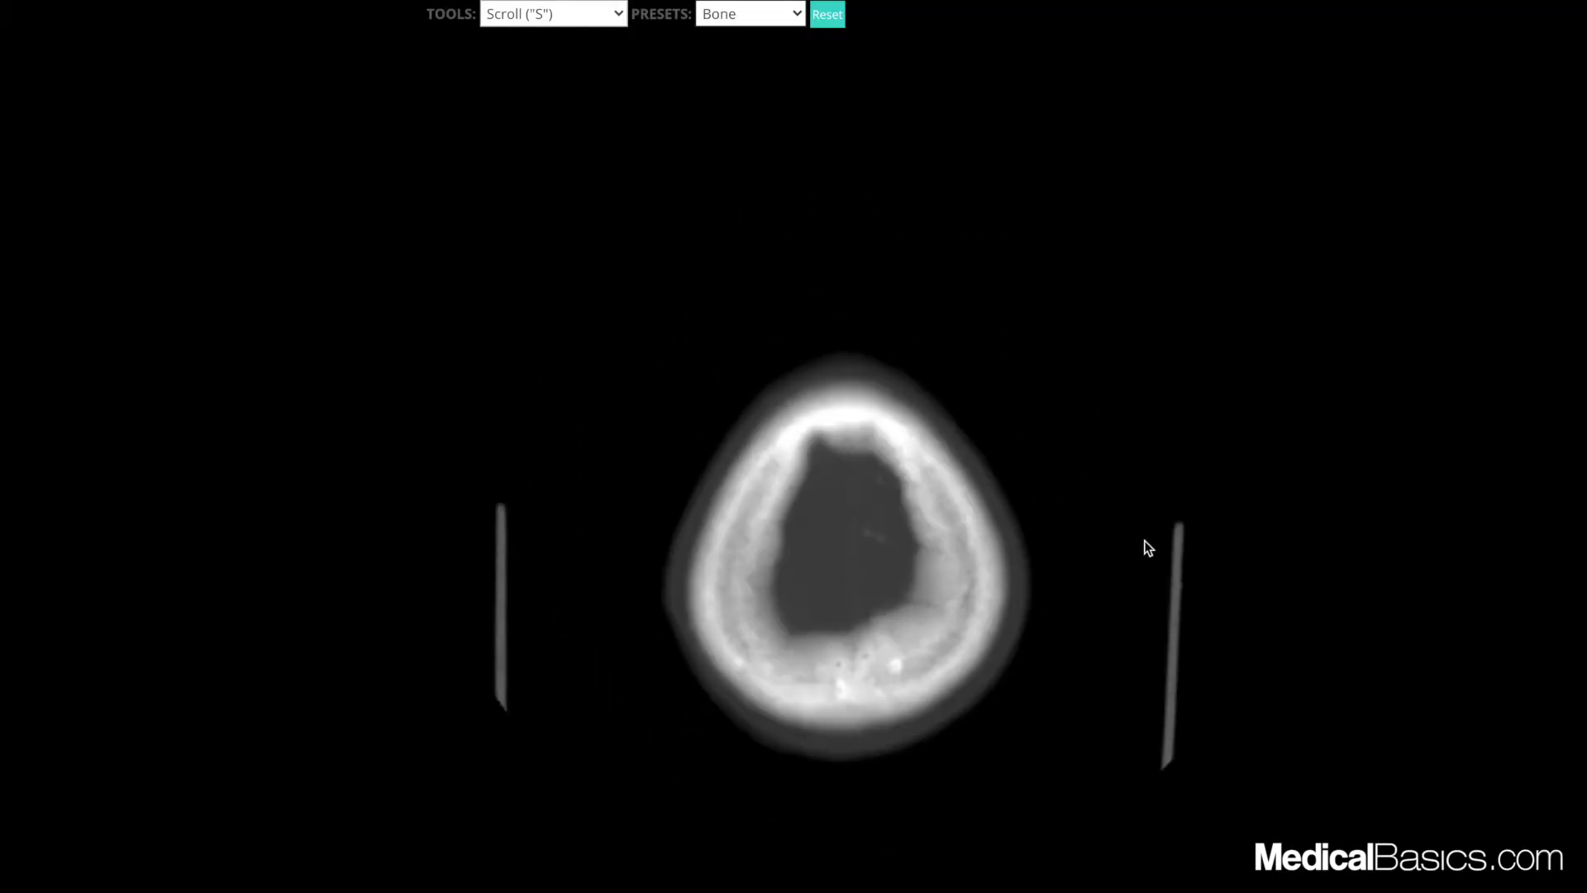
Step down from the vertex toward the upper cervical level and back up in the Bone window.
{"action": "scroll", "coordinate": [1149, 549], "scroll_direction": "down", "scroll_amount": 8}
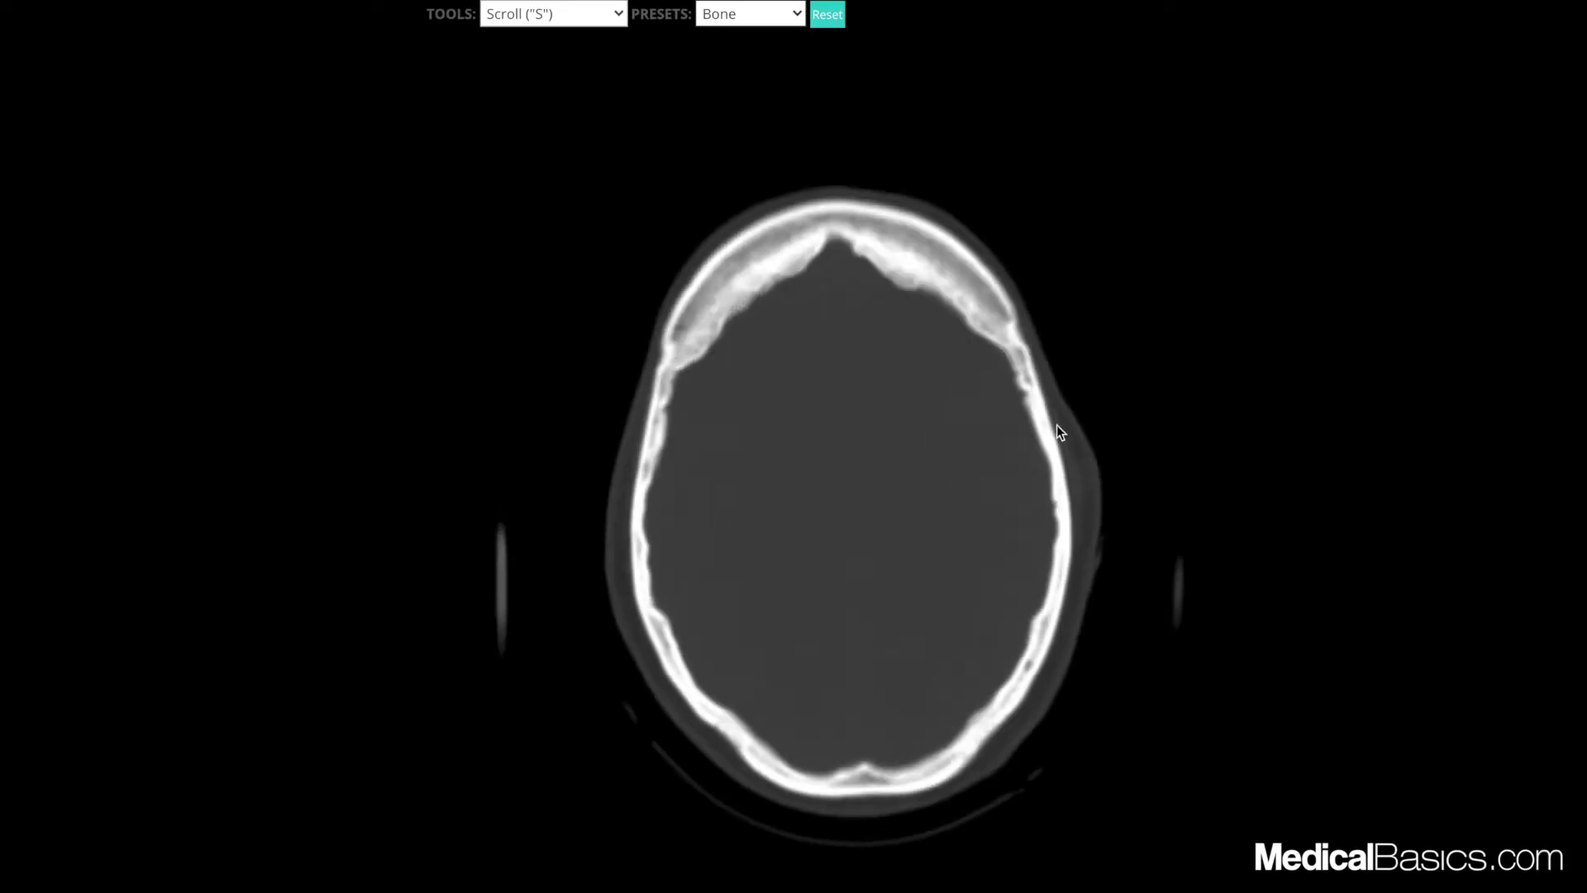
{"action": "scroll", "coordinate": [889, 284], "scroll_direction": "down", "scroll_amount": 2}
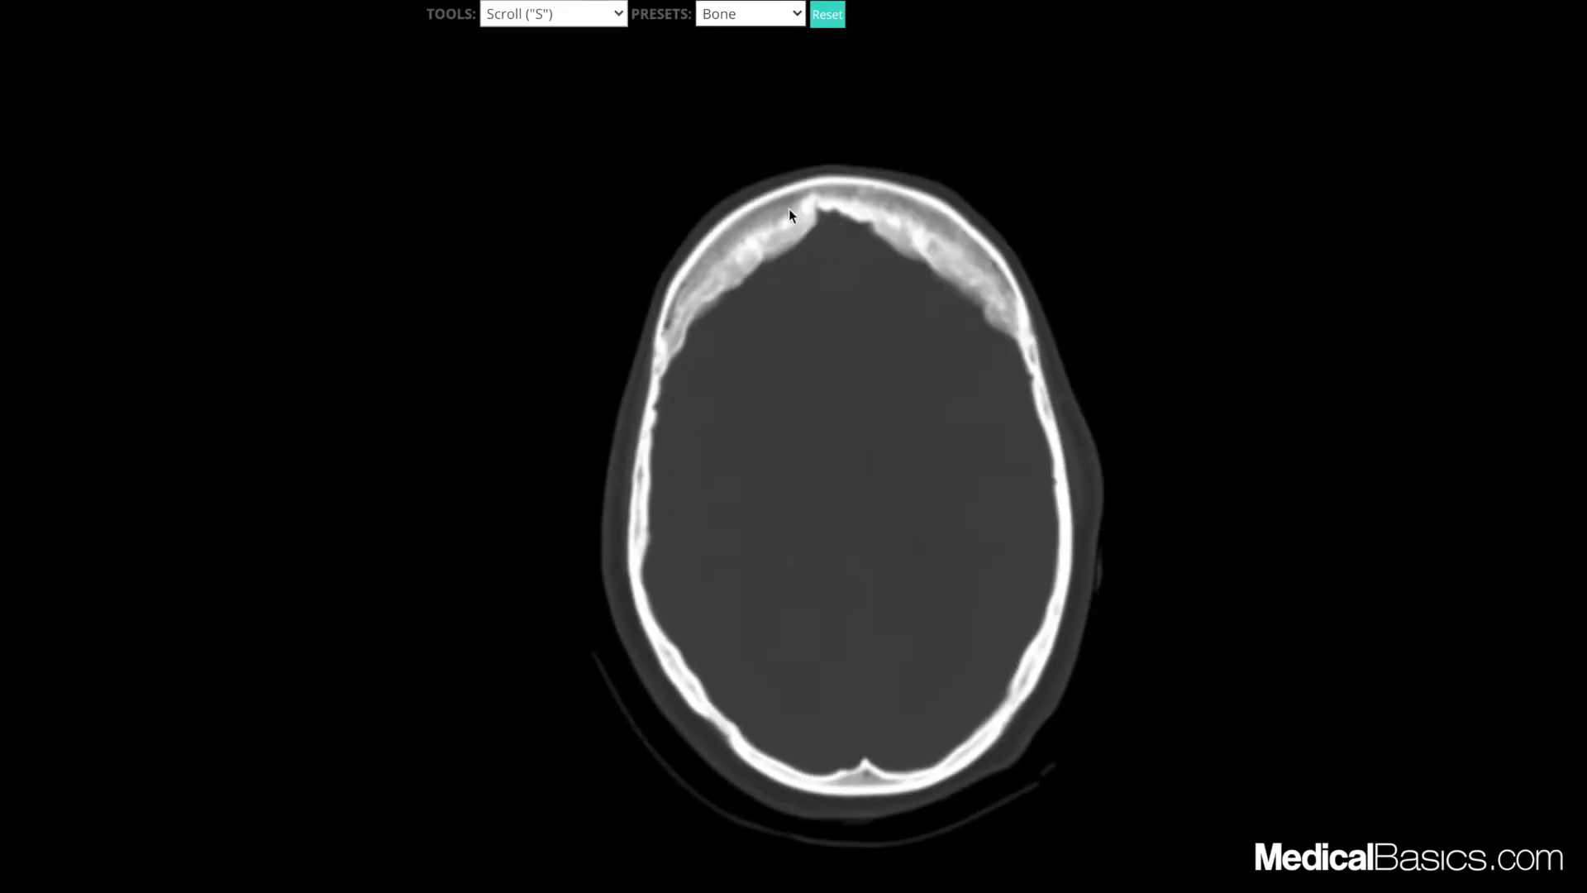
{"action": "scroll", "coordinate": [664, 491], "scroll_direction": "down", "scroll_amount": 6}
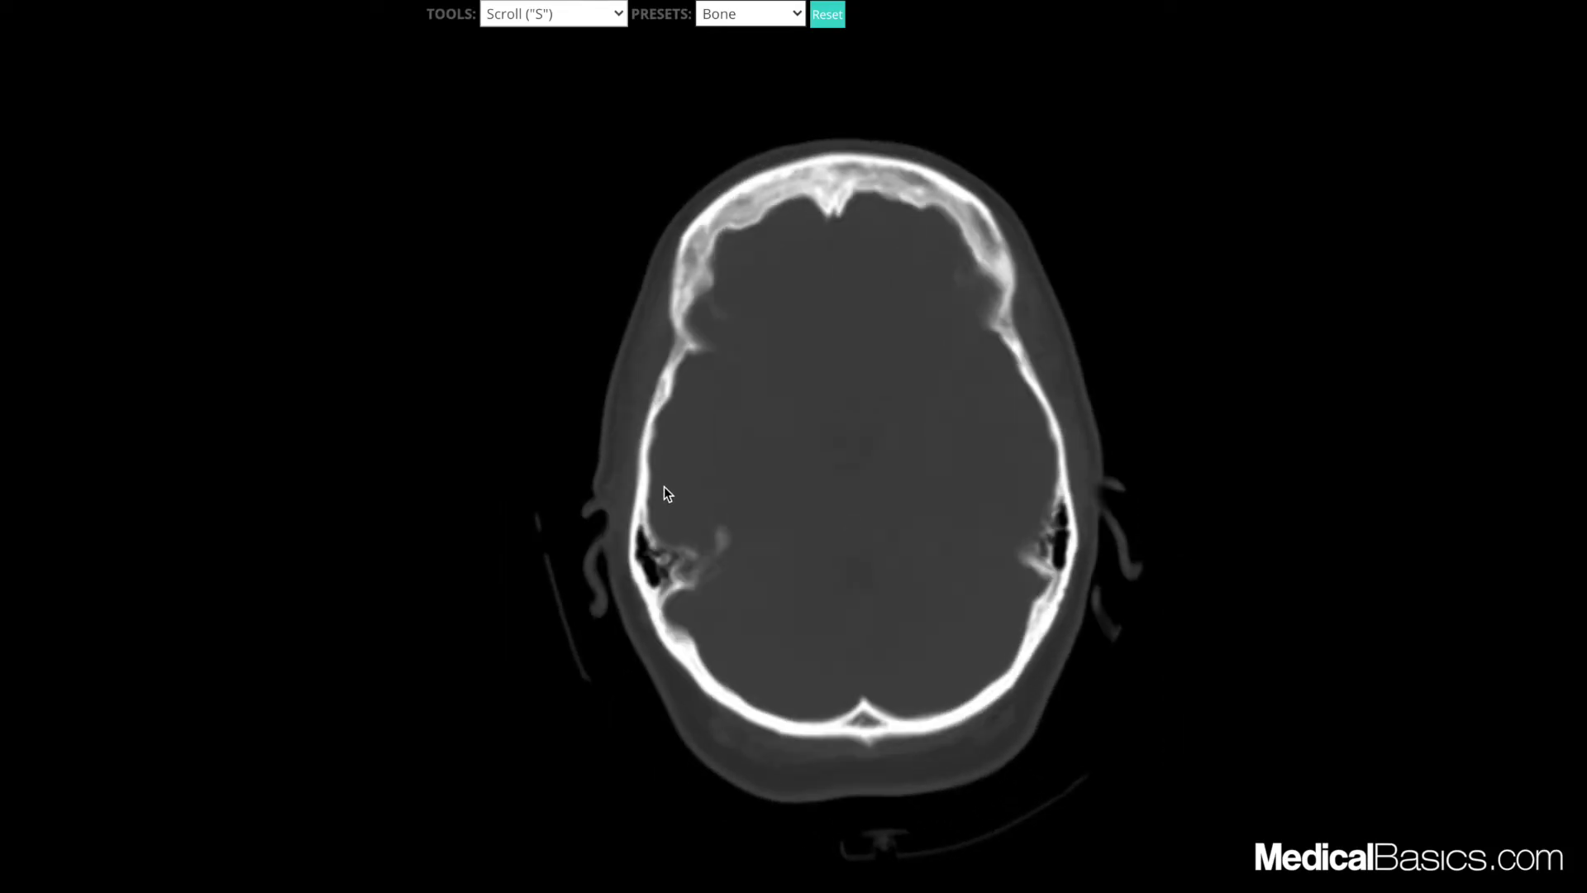
{"action": "scroll", "coordinate": [668, 493], "scroll_direction": "down", "scroll_amount": 10}
{"action": "scroll", "coordinate": [669, 495], "scroll_direction": "up", "scroll_amount": 4}
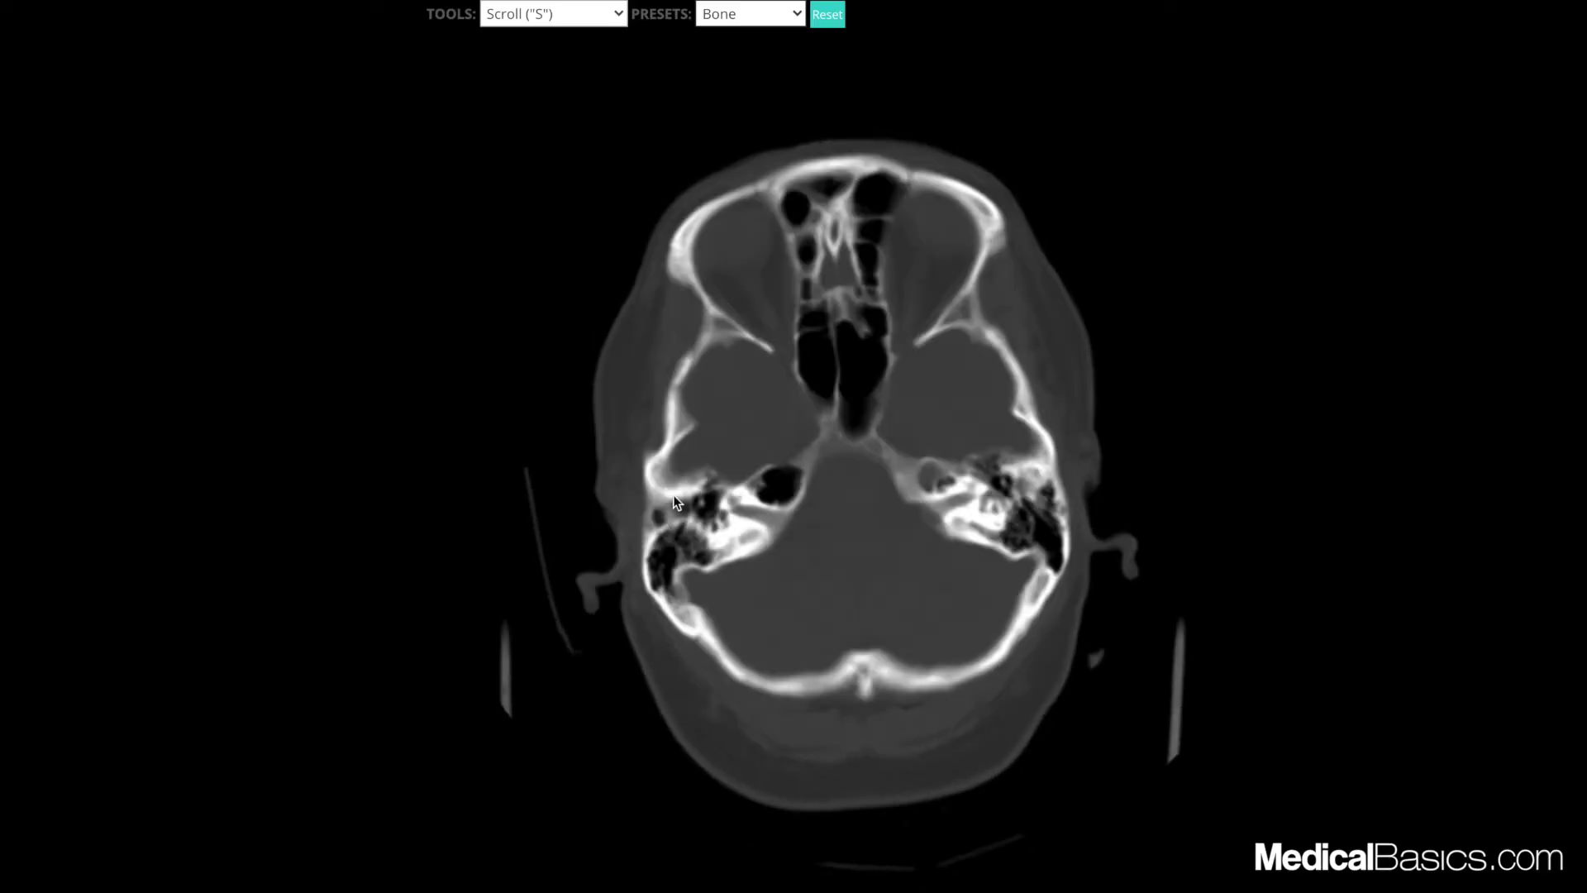
{"action": "scroll", "coordinate": [674, 497], "scroll_direction": "down", "scroll_amount": 6}
{"action": "scroll", "coordinate": [673, 497], "scroll_direction": "up", "scroll_amount": 9}
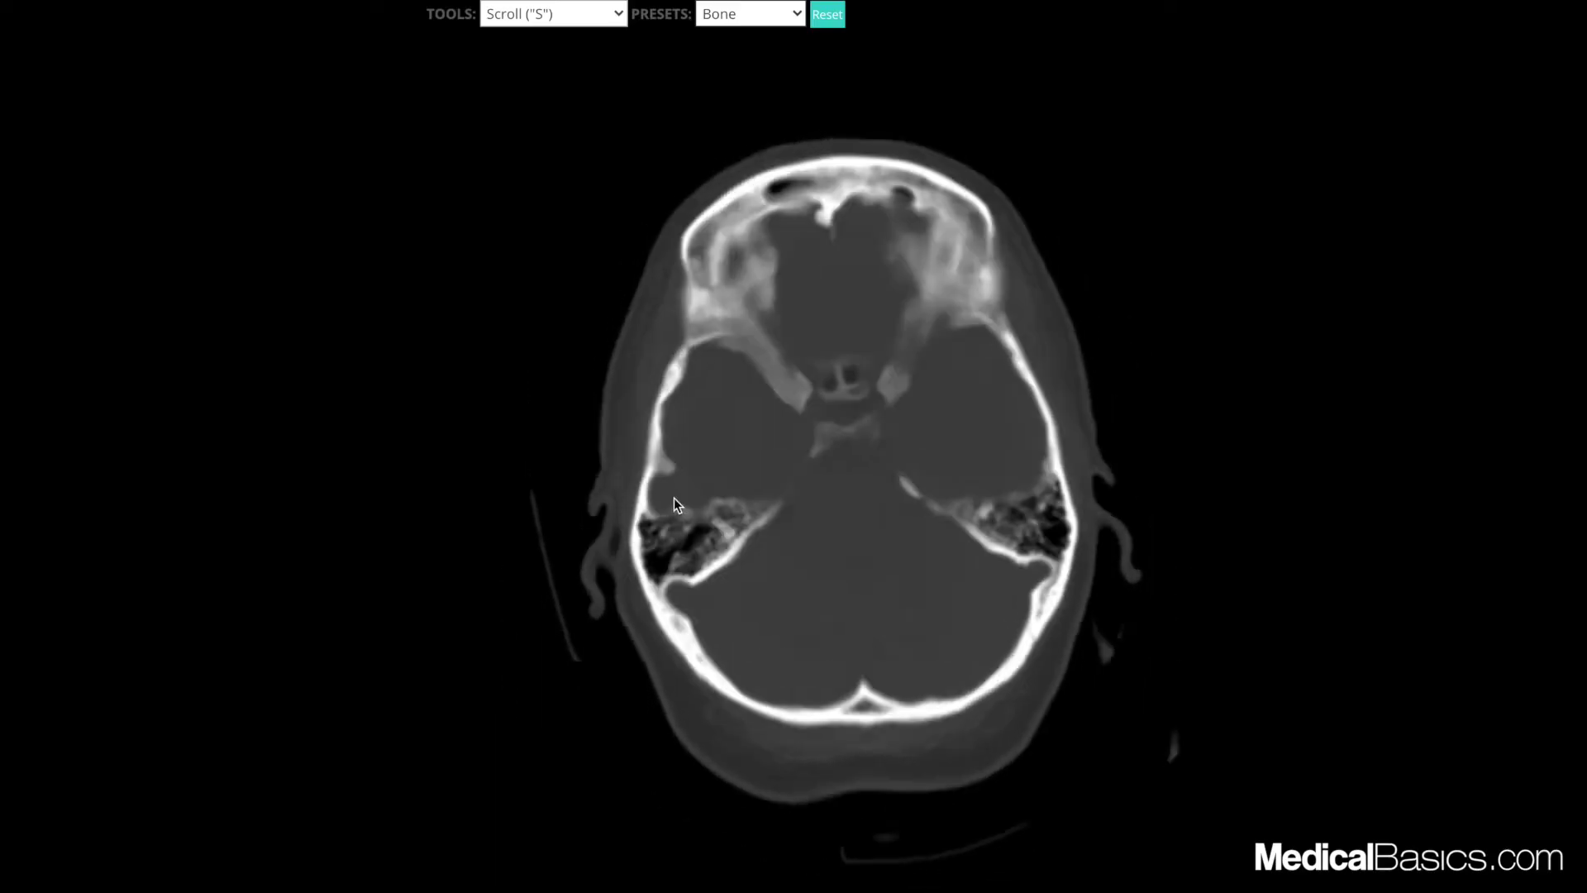
{"action": "scroll", "coordinate": [674, 497], "scroll_direction": "up", "scroll_amount": 5}
{"action": "scroll", "coordinate": [675, 499], "scroll_direction": "down", "scroll_amount": 10}
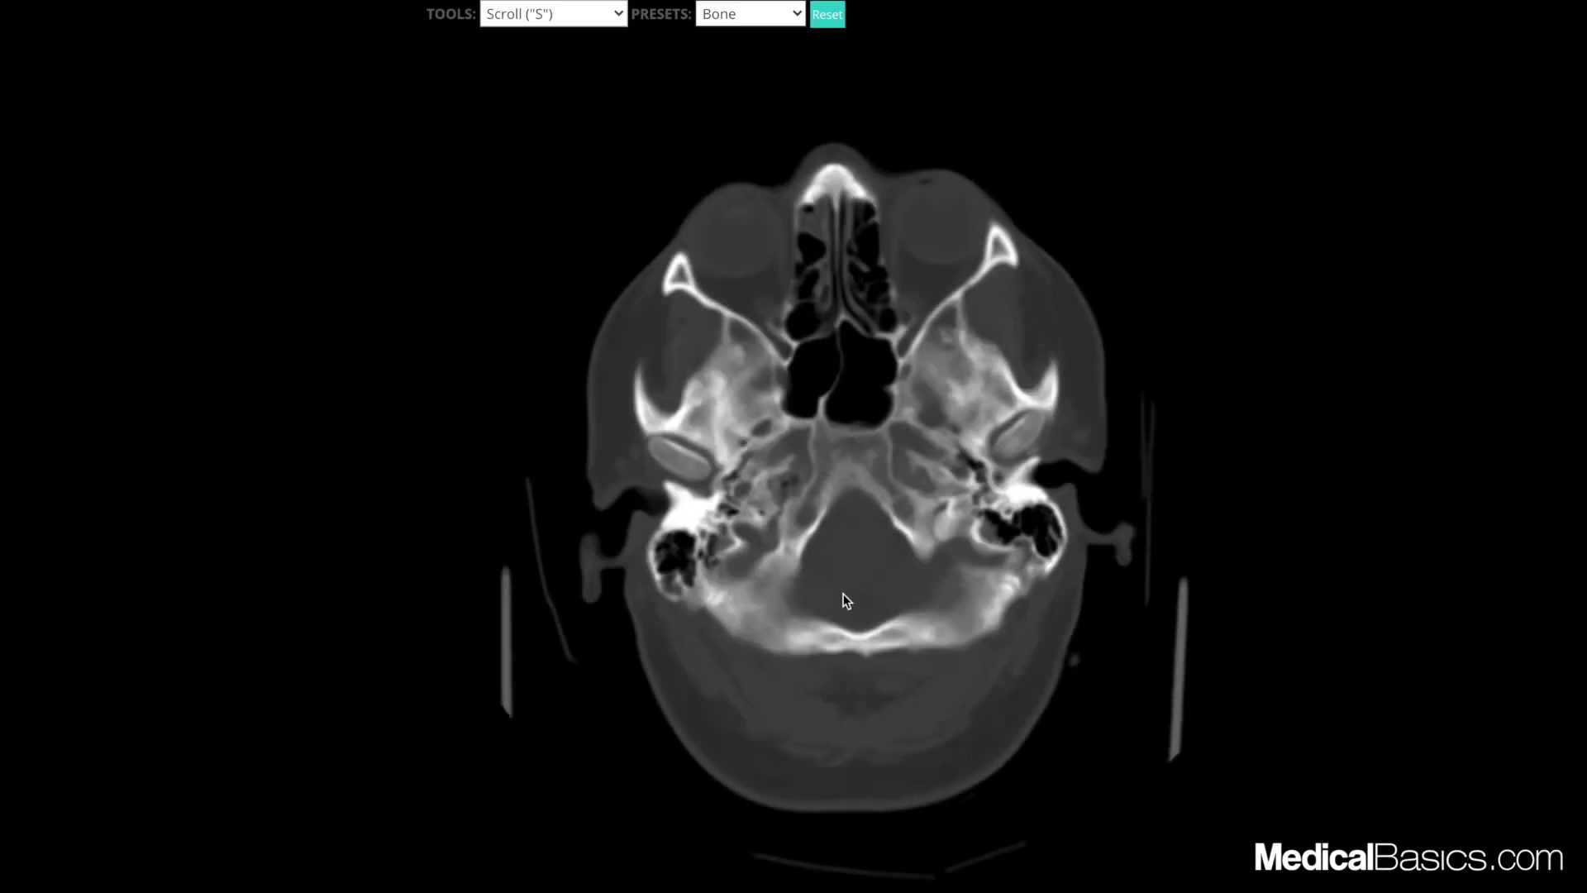
{"action": "scroll", "coordinate": [832, 467], "scroll_direction": "down", "scroll_amount": 4}
{"action": "scroll", "coordinate": [832, 467], "scroll_direction": "up", "scroll_amount": 5}
{"action": "scroll", "coordinate": [842, 458], "scroll_direction": "down", "scroll_amount": 3}
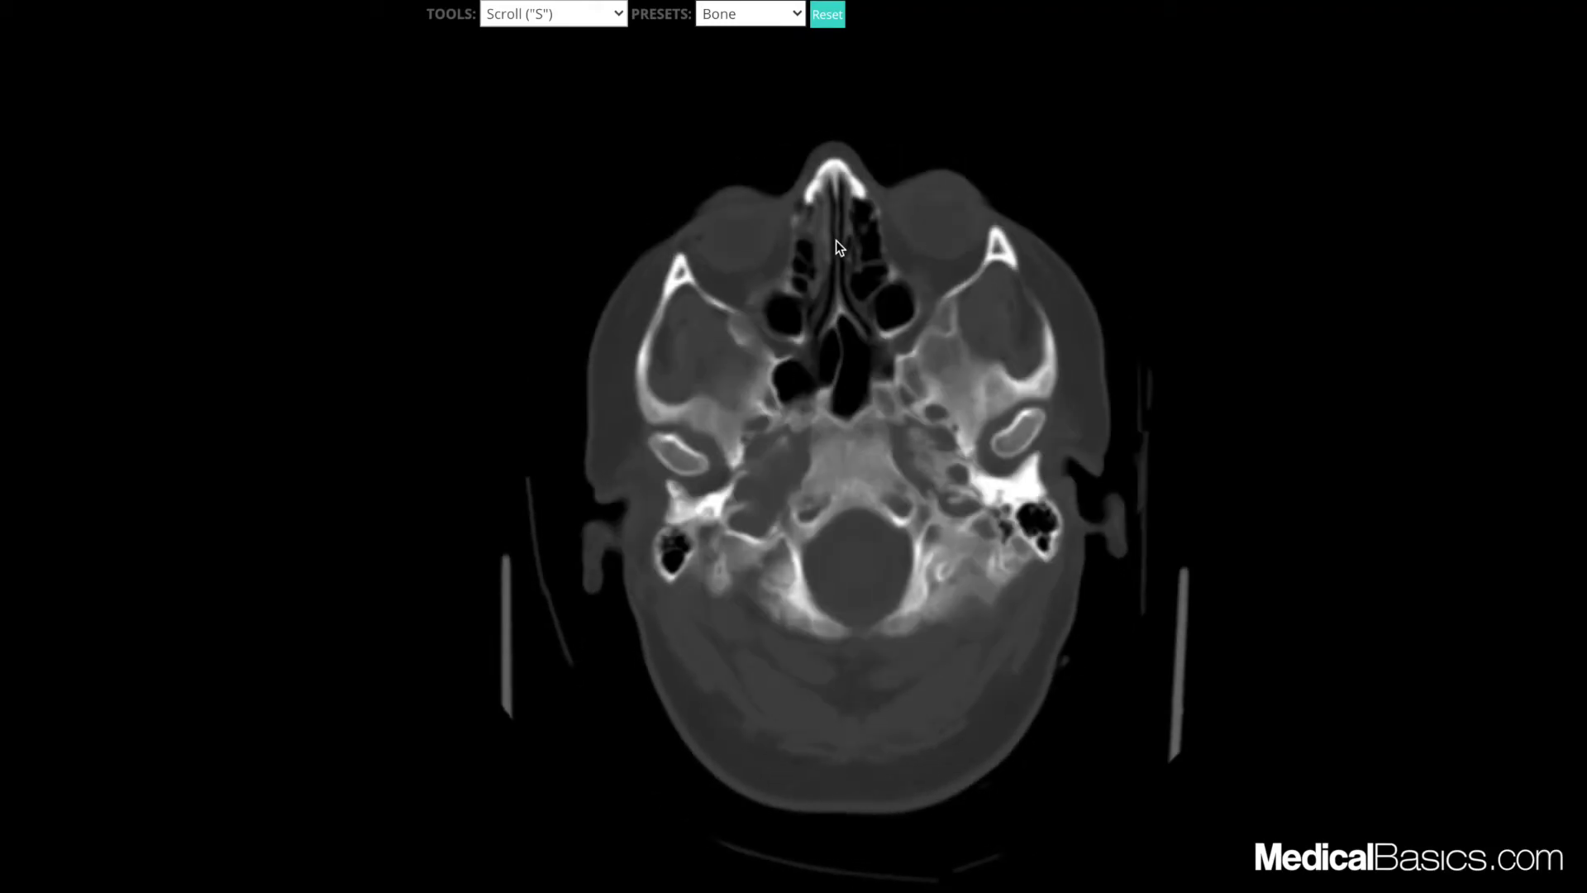
{"action": "scroll", "coordinate": [837, 240], "scroll_direction": "down", "scroll_amount": 3}
{"action": "scroll", "coordinate": [876, 271], "scroll_direction": "up", "scroll_amount": 8}
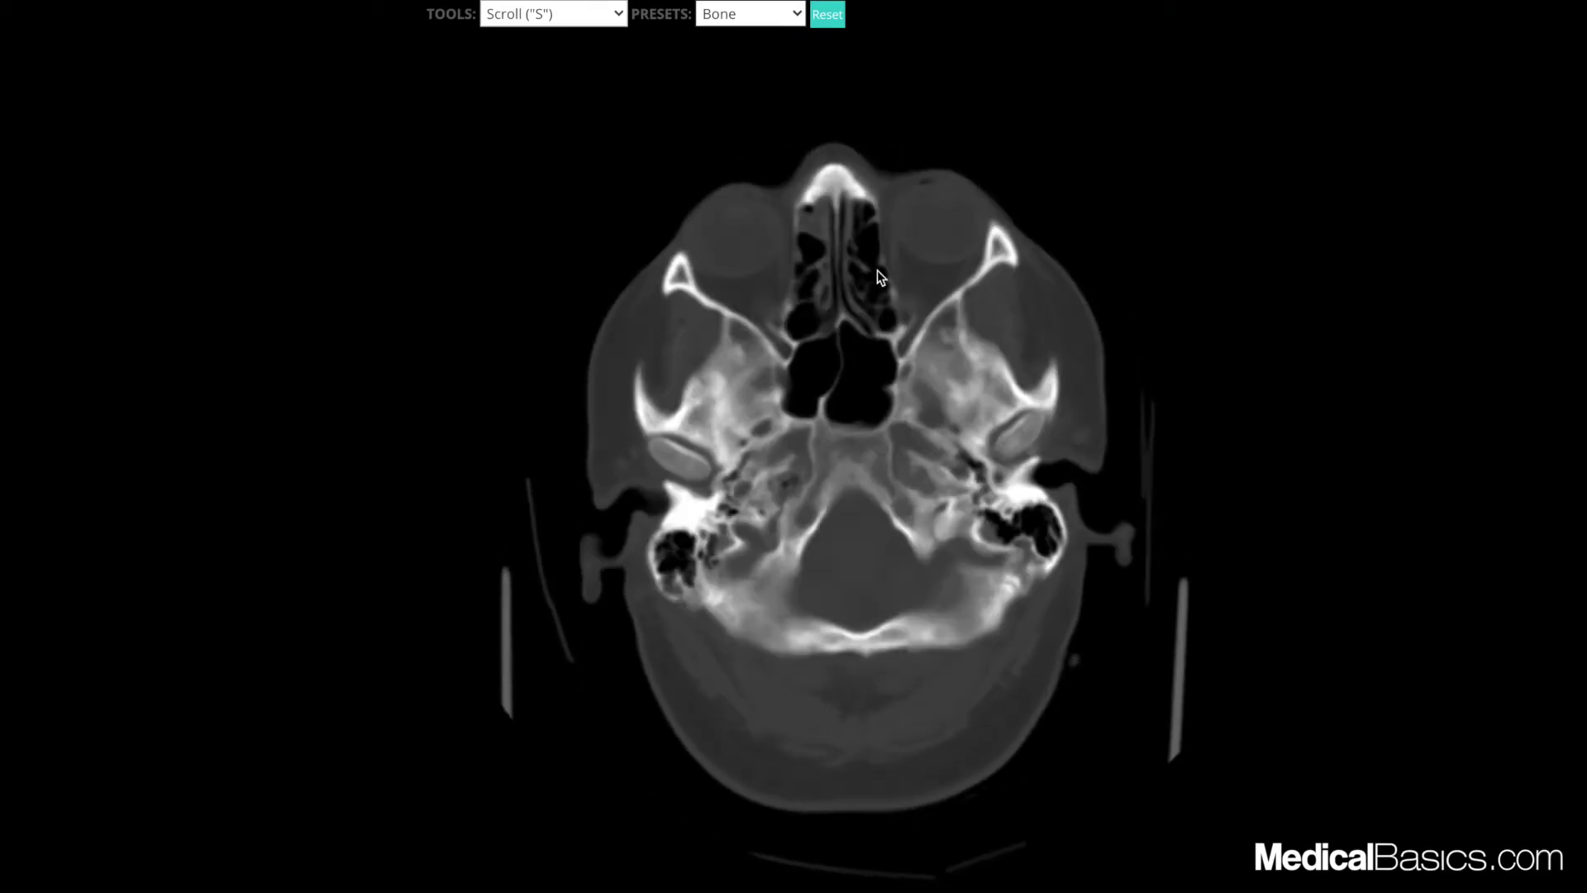
{"action": "scroll", "coordinate": [853, 305], "scroll_direction": "down", "scroll_amount": 8}
{"action": "scroll", "coordinate": [807, 356], "scroll_direction": "up", "scroll_amount": 8}
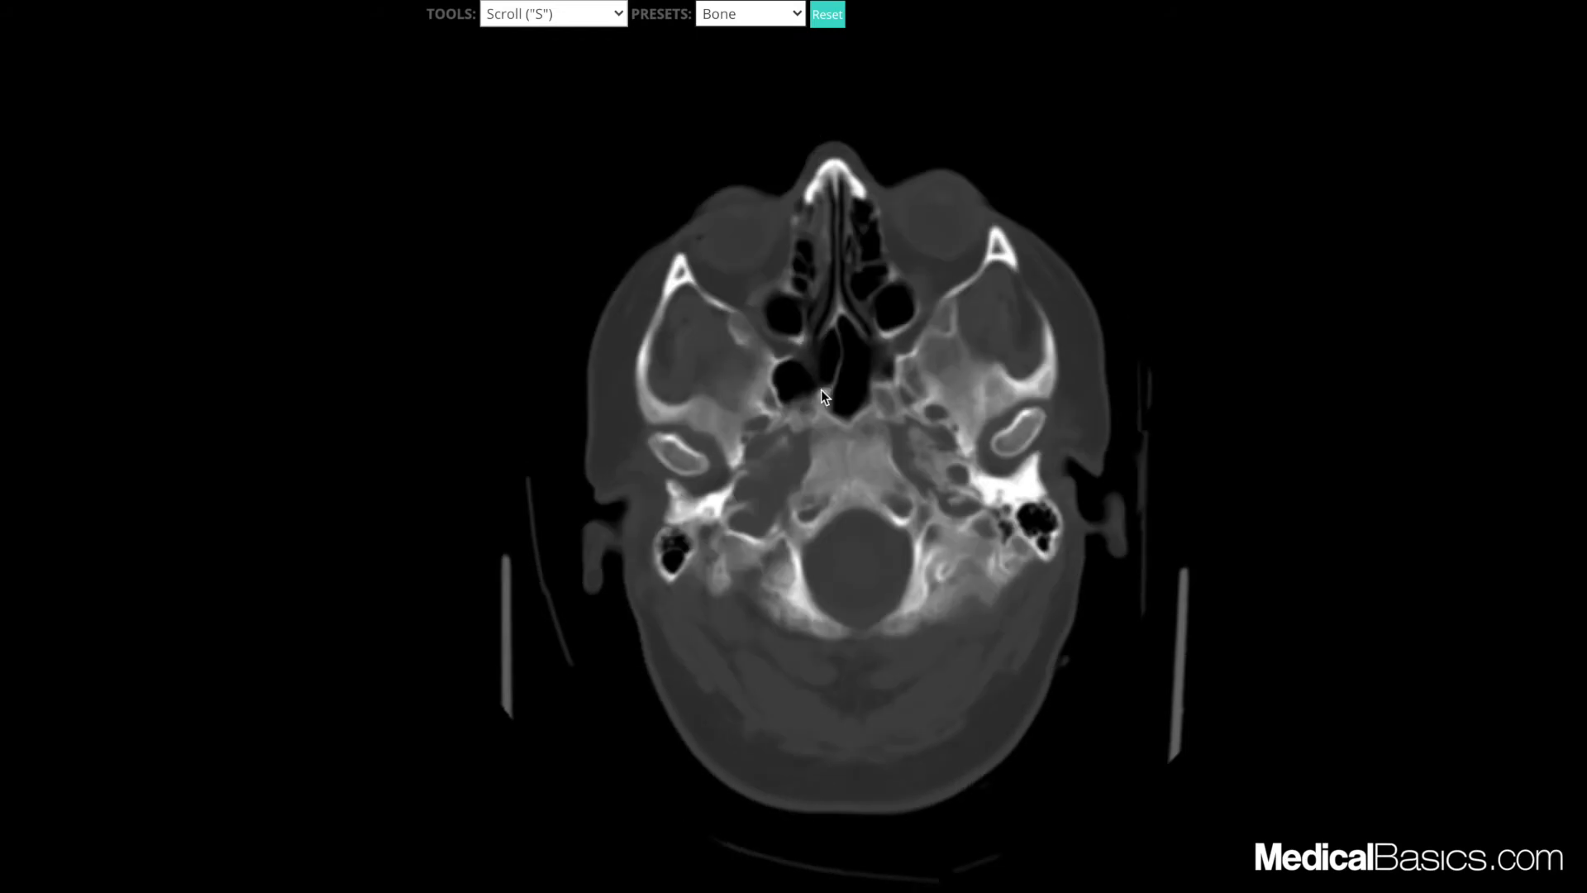
{"action": "scroll", "coordinate": [819, 331], "scroll_direction": "down", "scroll_amount": 8}
{"action": "scroll", "coordinate": [853, 245], "scroll_direction": "up", "scroll_amount": 5}
{"action": "scroll", "coordinate": [862, 235], "scroll_direction": "up", "scroll_amount": 3}
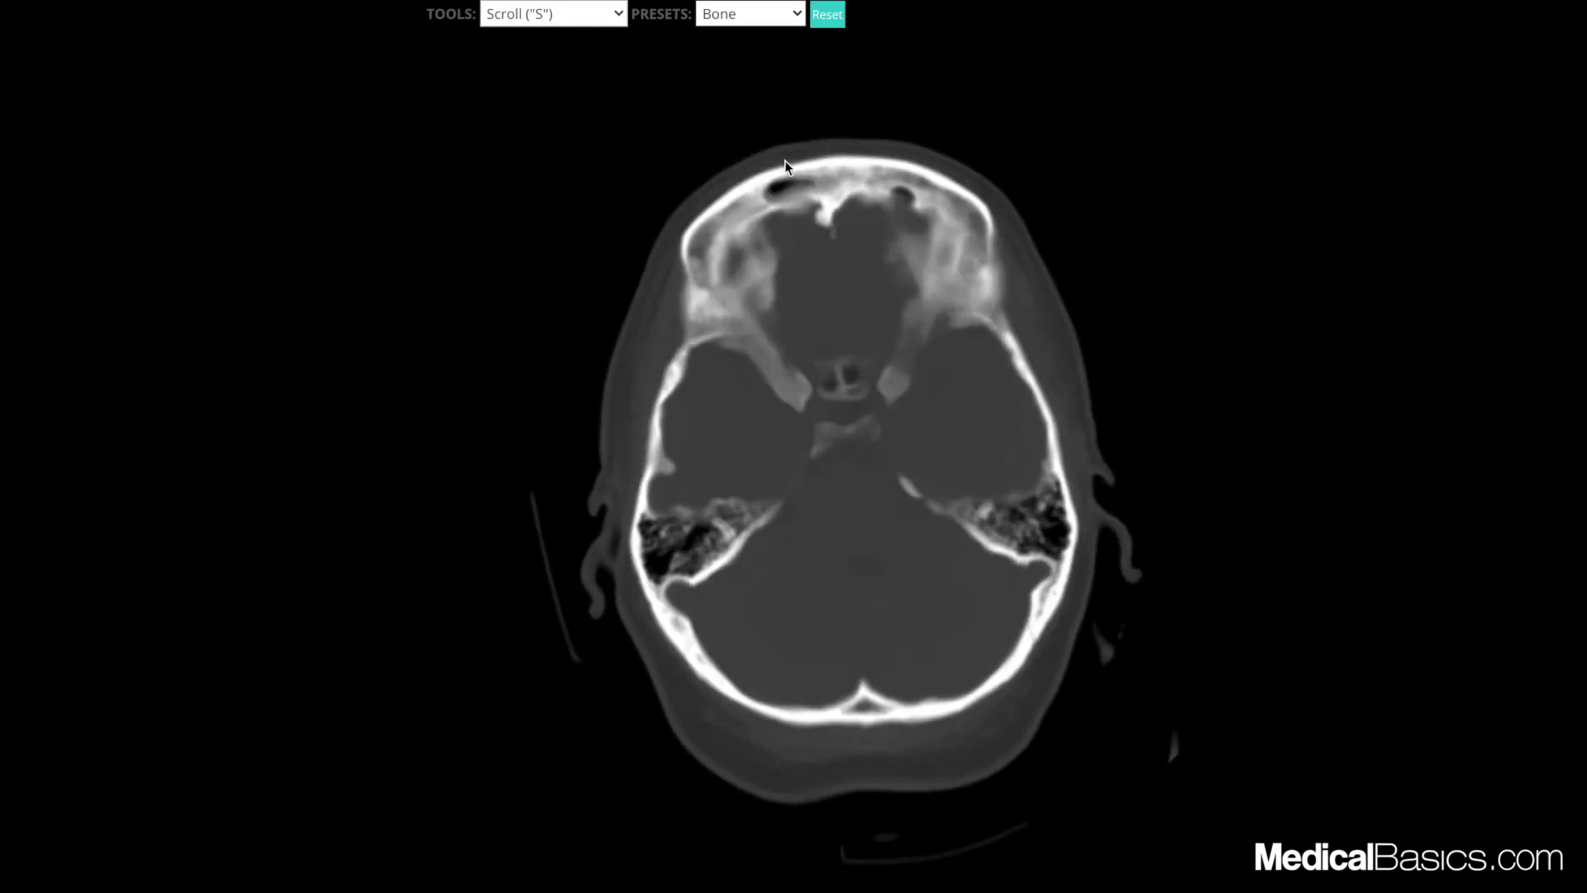
{"action": "scroll", "coordinate": [785, 160], "scroll_direction": "down", "scroll_amount": 8}
{"action": "scroll", "coordinate": [818, 237], "scroll_direction": "up", "scroll_amount": 10}
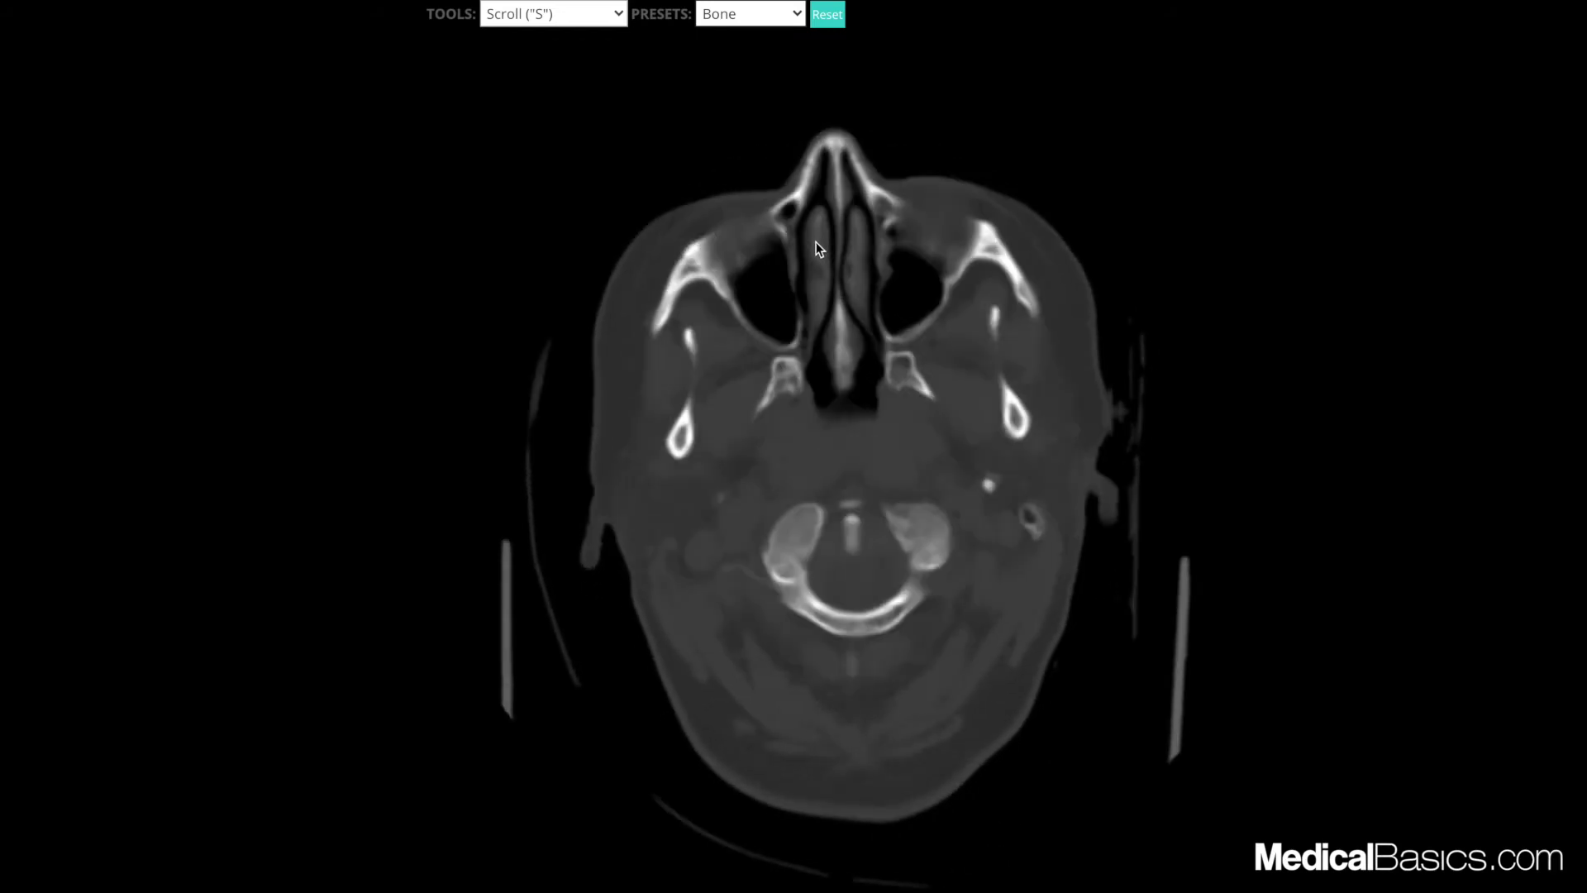
{"action": "scroll", "coordinate": [806, 351], "scroll_direction": "up", "scroll_amount": 10}
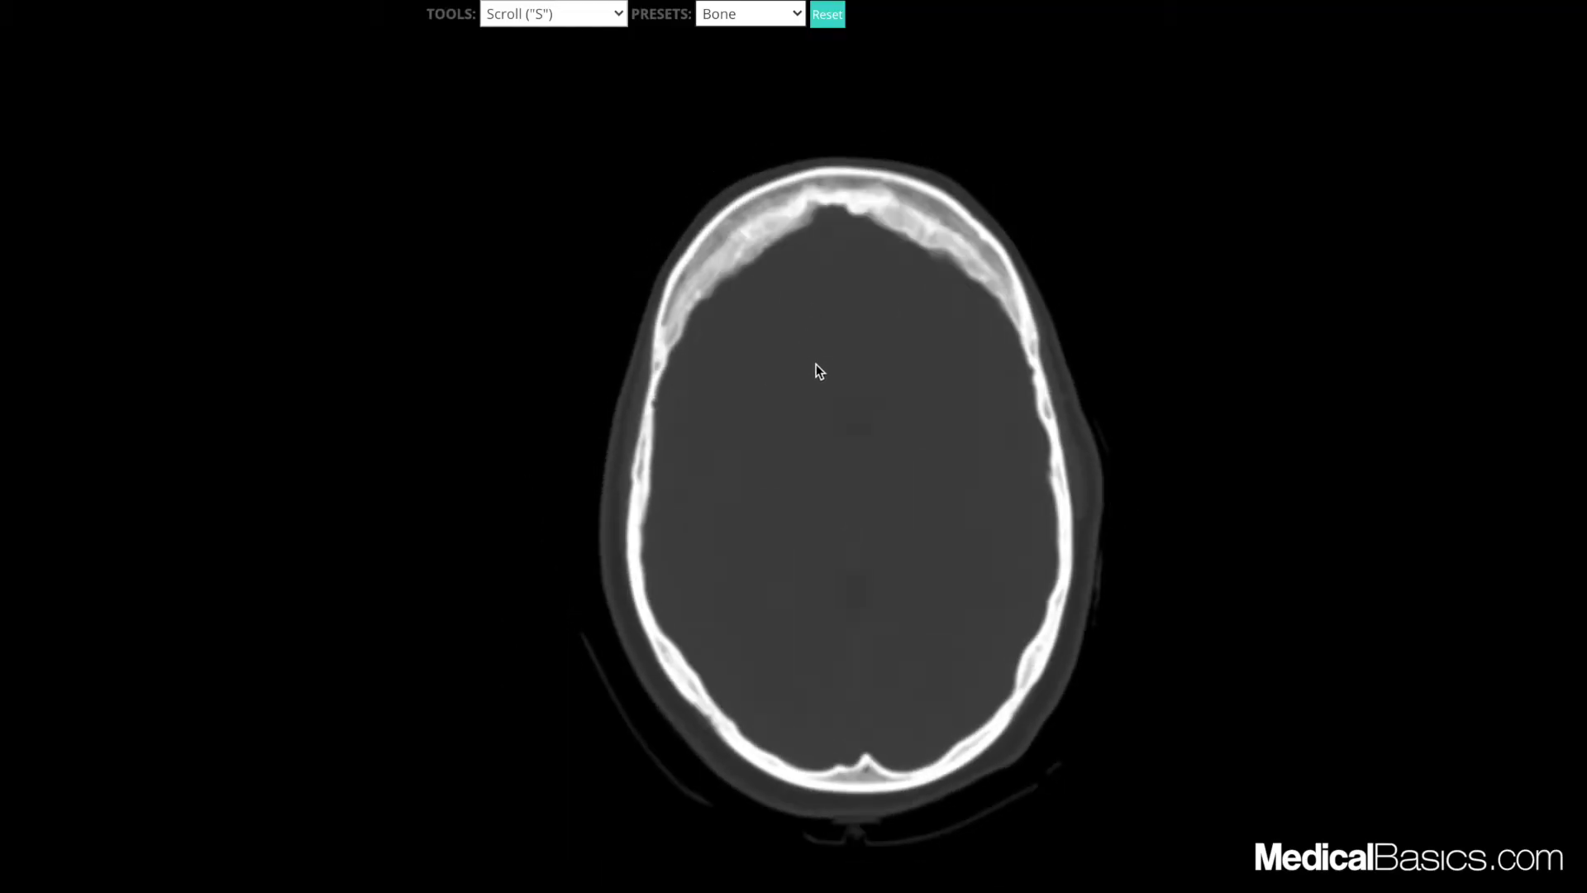
{"action": "scroll", "coordinate": [916, 355], "scroll_direction": "down", "scroll_amount": 6}
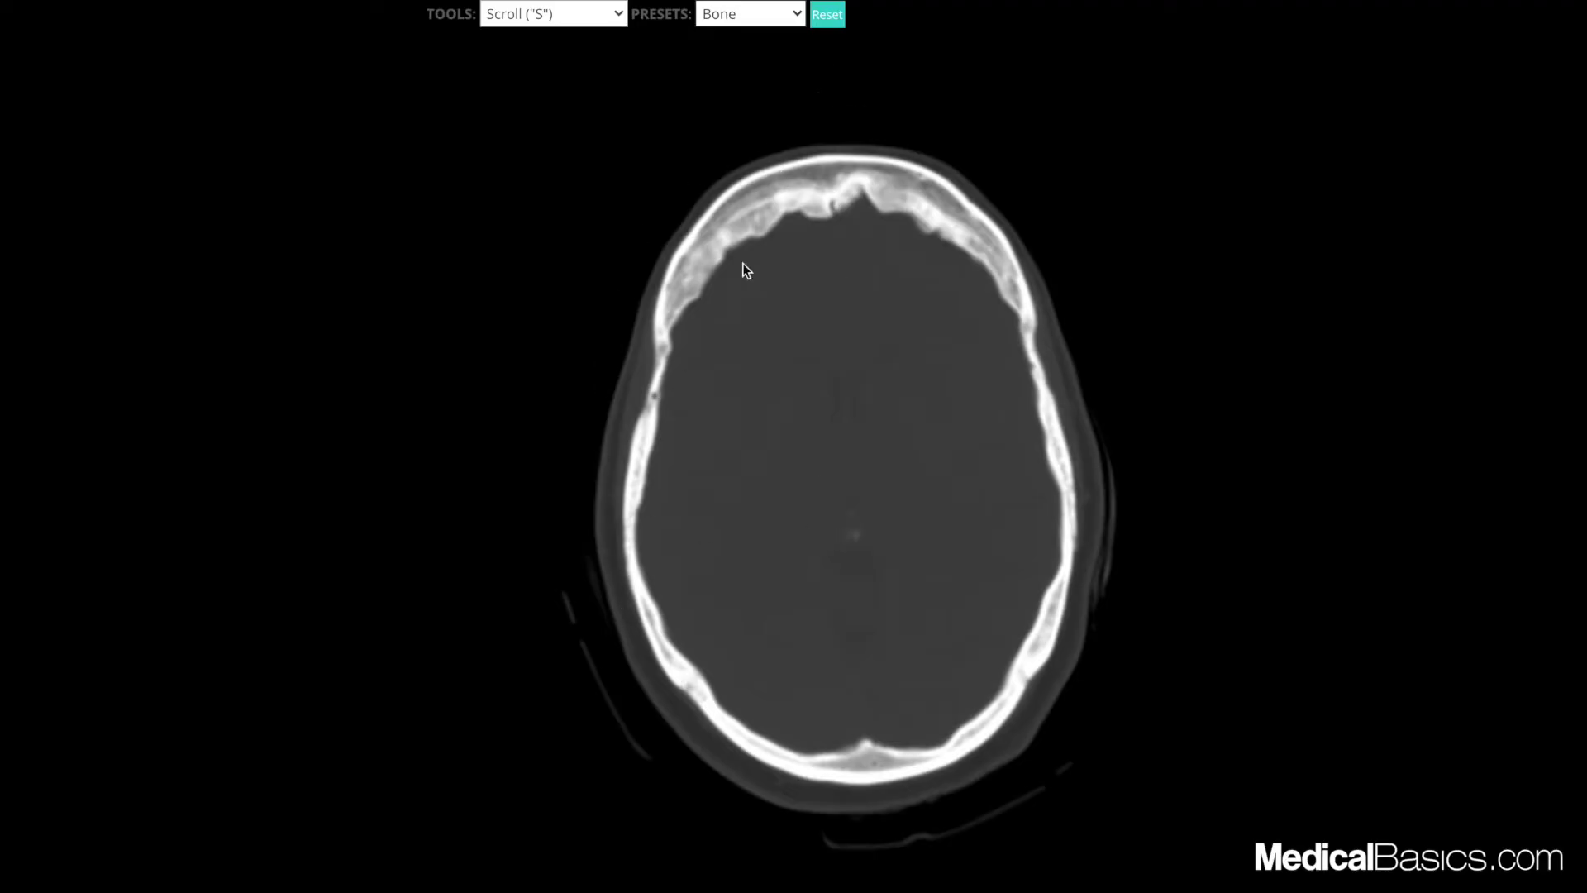
{"action": "scroll", "coordinate": [740, 266], "scroll_direction": "down", "scroll_amount": 10}
{"action": "scroll", "coordinate": [731, 285], "scroll_direction": "up", "scroll_amount": 10}
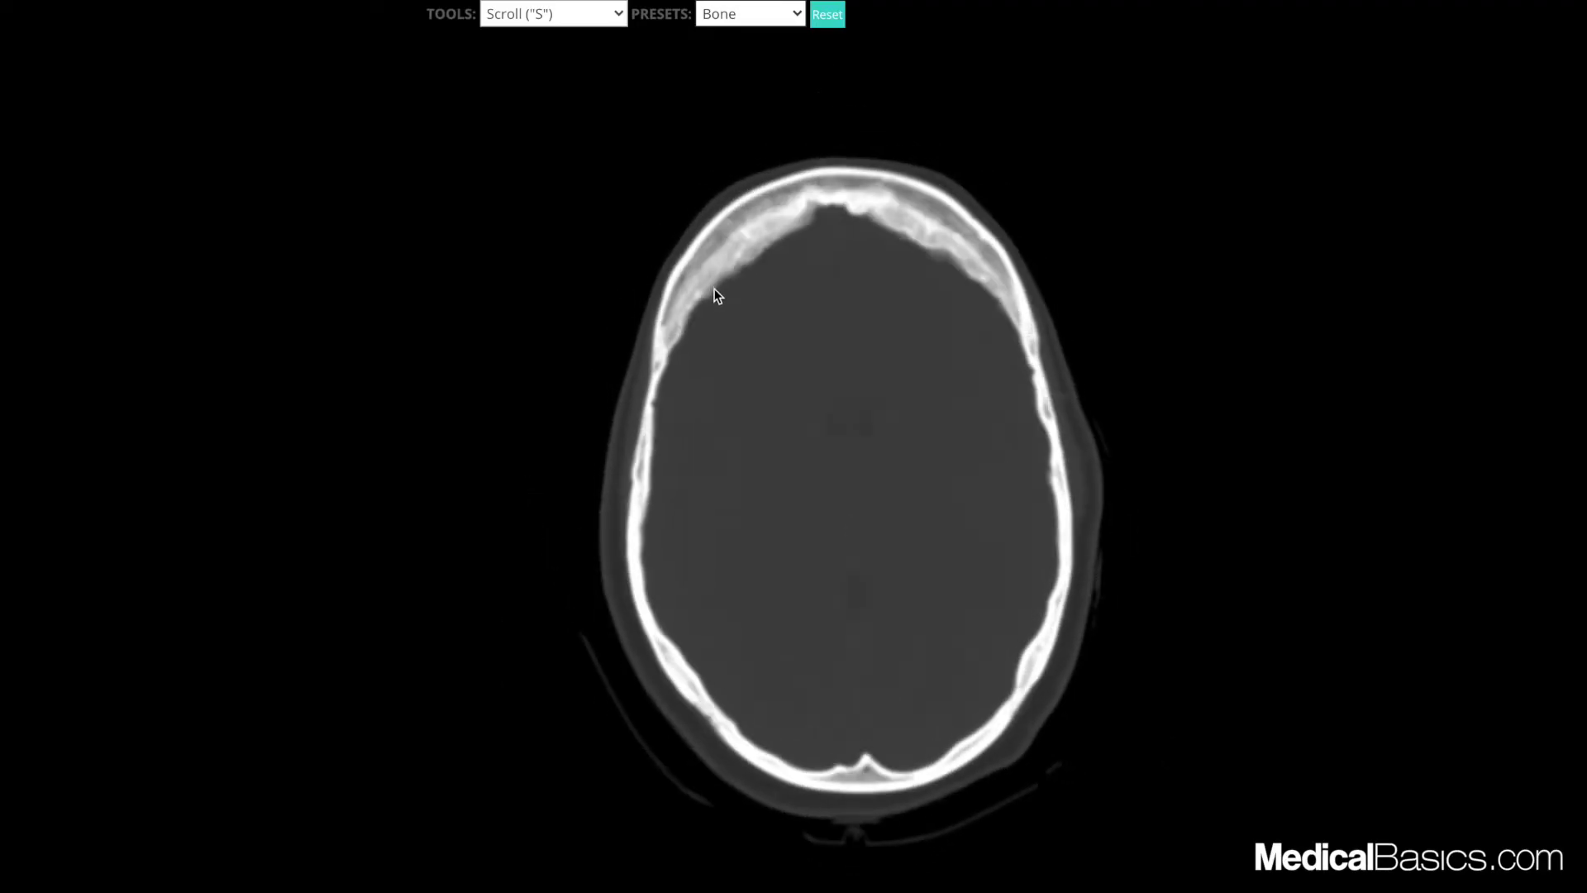
{"action": "scroll", "coordinate": [762, 595], "scroll_direction": "down", "scroll_amount": 5}
{"action": "scroll", "coordinate": [695, 563], "scroll_direction": "down", "scroll_amount": 10}
{"action": "scroll", "coordinate": [886, 625], "scroll_direction": "up", "scroll_amount": 4}
{"action": "scroll", "coordinate": [886, 625], "scroll_direction": "up", "scroll_amount": 10}
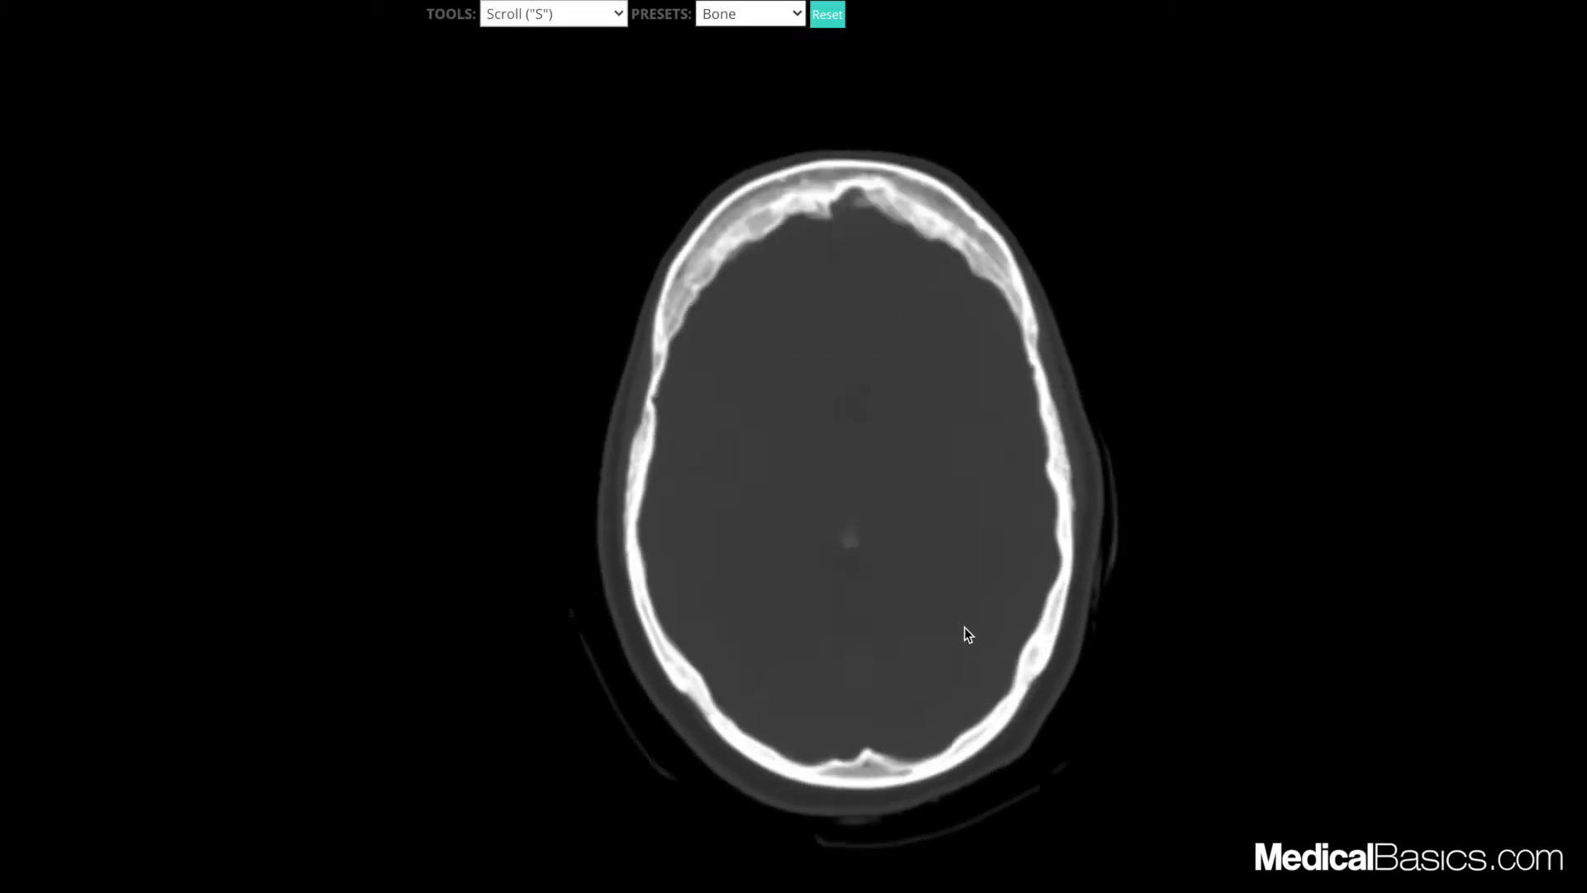
{"action": "scroll", "coordinate": [1041, 606], "scroll_direction": "down", "scroll_amount": 8}
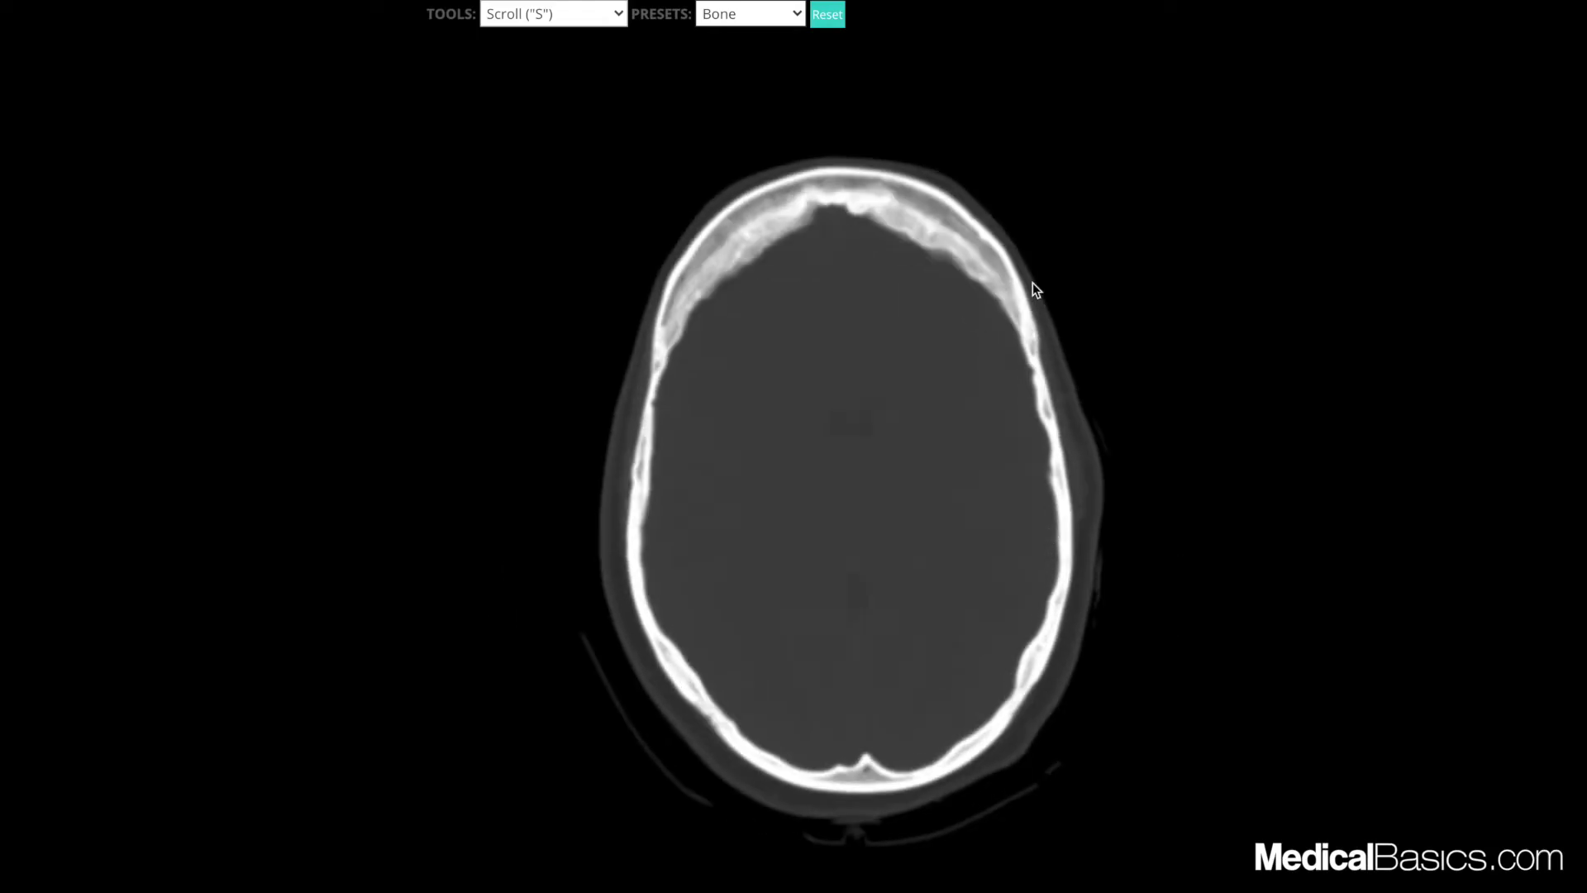
Page up and down through the head CT slices in the Bone window.
{"action": "scroll", "coordinate": [1034, 286], "scroll_direction": "up", "scroll_amount": 8}
{"action": "scroll", "coordinate": [995, 329], "scroll_direction": "down", "scroll_amount": 4}
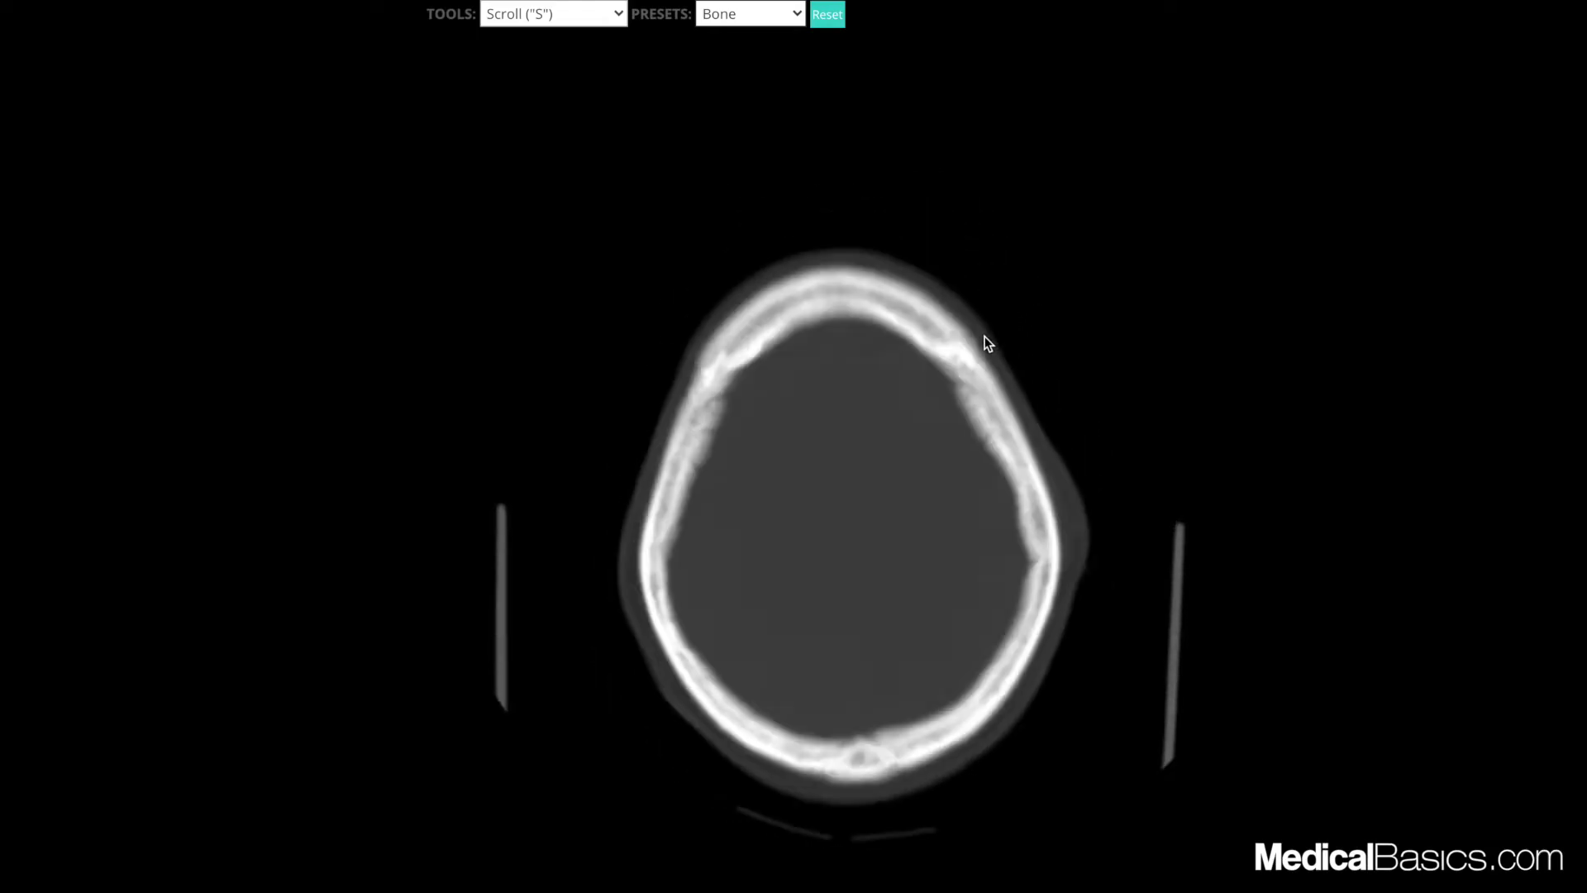
{"action": "scroll", "coordinate": [989, 344], "scroll_direction": "down", "scroll_amount": 15}
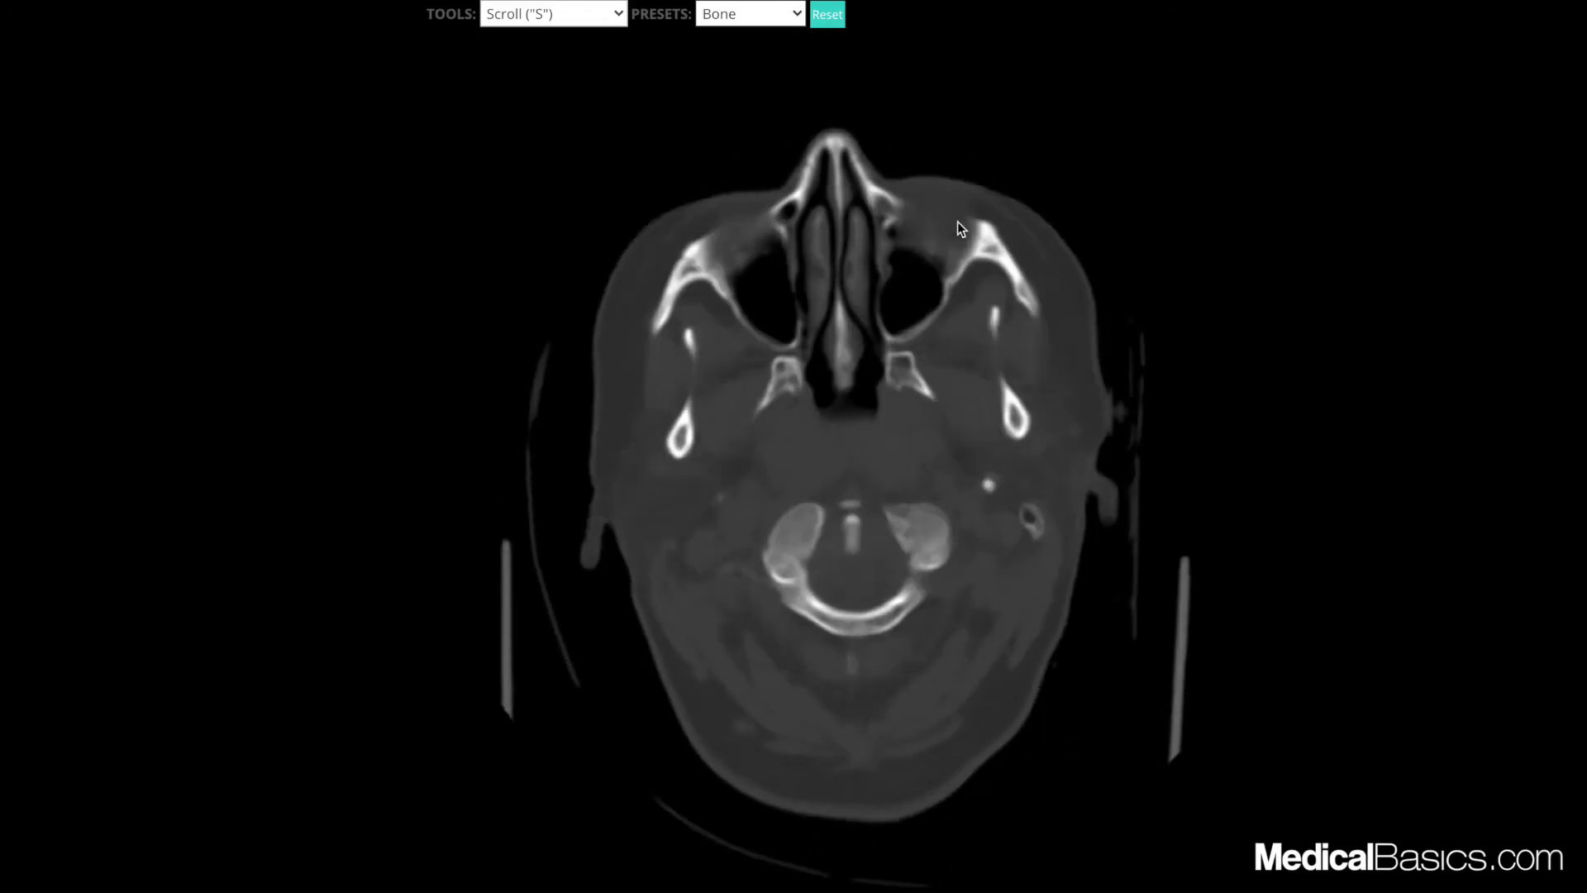
{"action": "scroll", "coordinate": [831, 381], "scroll_direction": "up", "scroll_amount": 3}
{"action": "scroll", "coordinate": [741, 458], "scroll_direction": "down", "scroll_amount": 3}
{"action": "scroll", "coordinate": [784, 557], "scroll_direction": "up", "scroll_amount": 10}
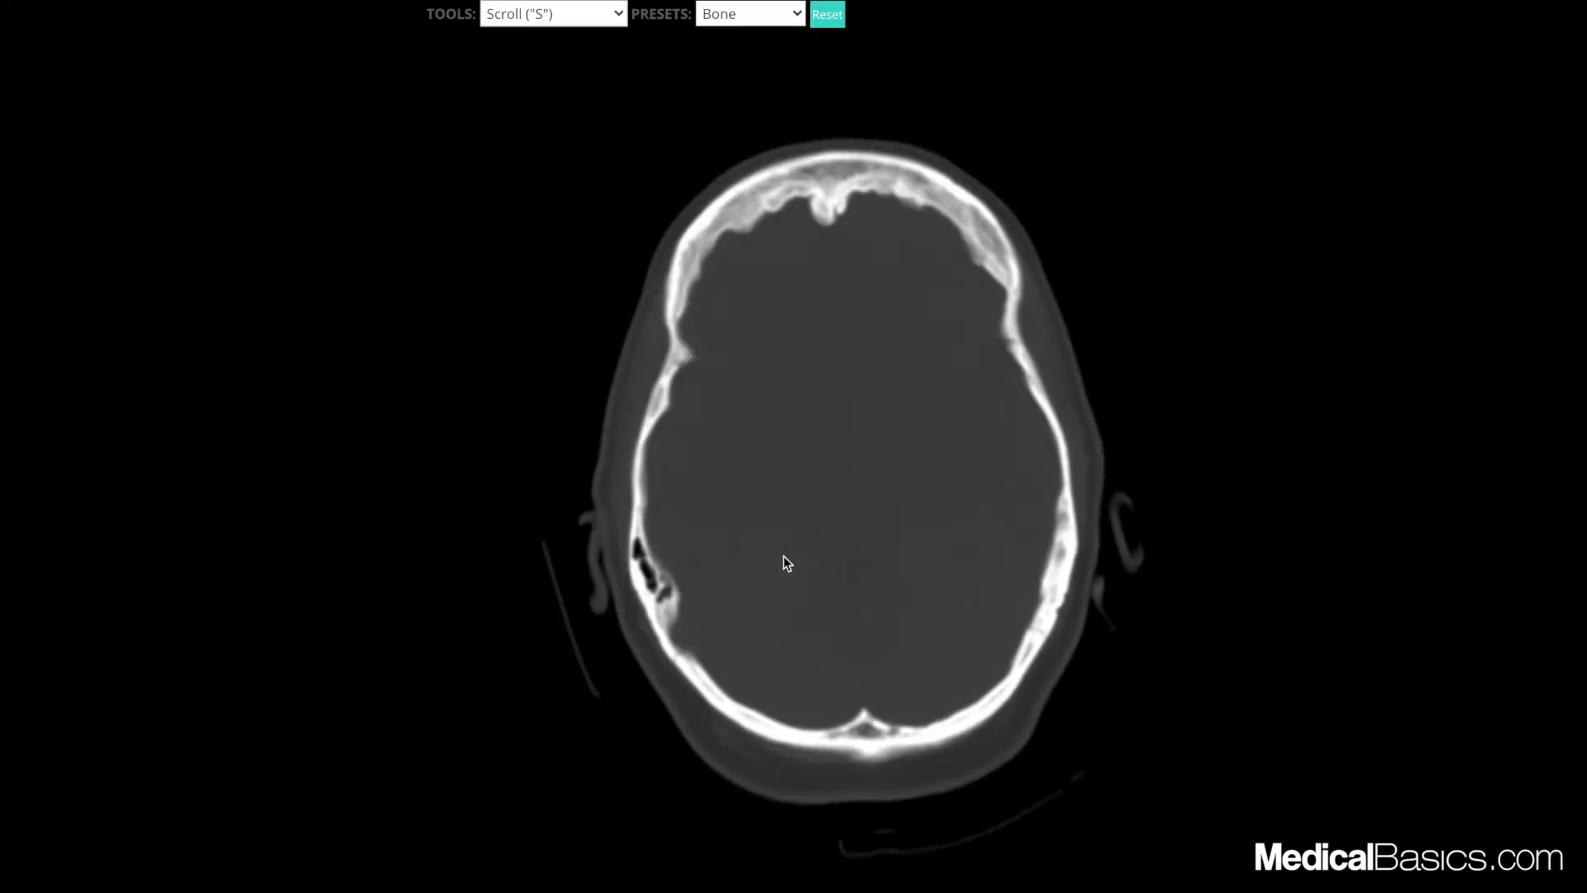
{"action": "scroll", "coordinate": [783, 556], "scroll_direction": "down", "scroll_amount": 10}
{"action": "scroll", "coordinate": [698, 555], "scroll_direction": "up", "scroll_amount": 8}
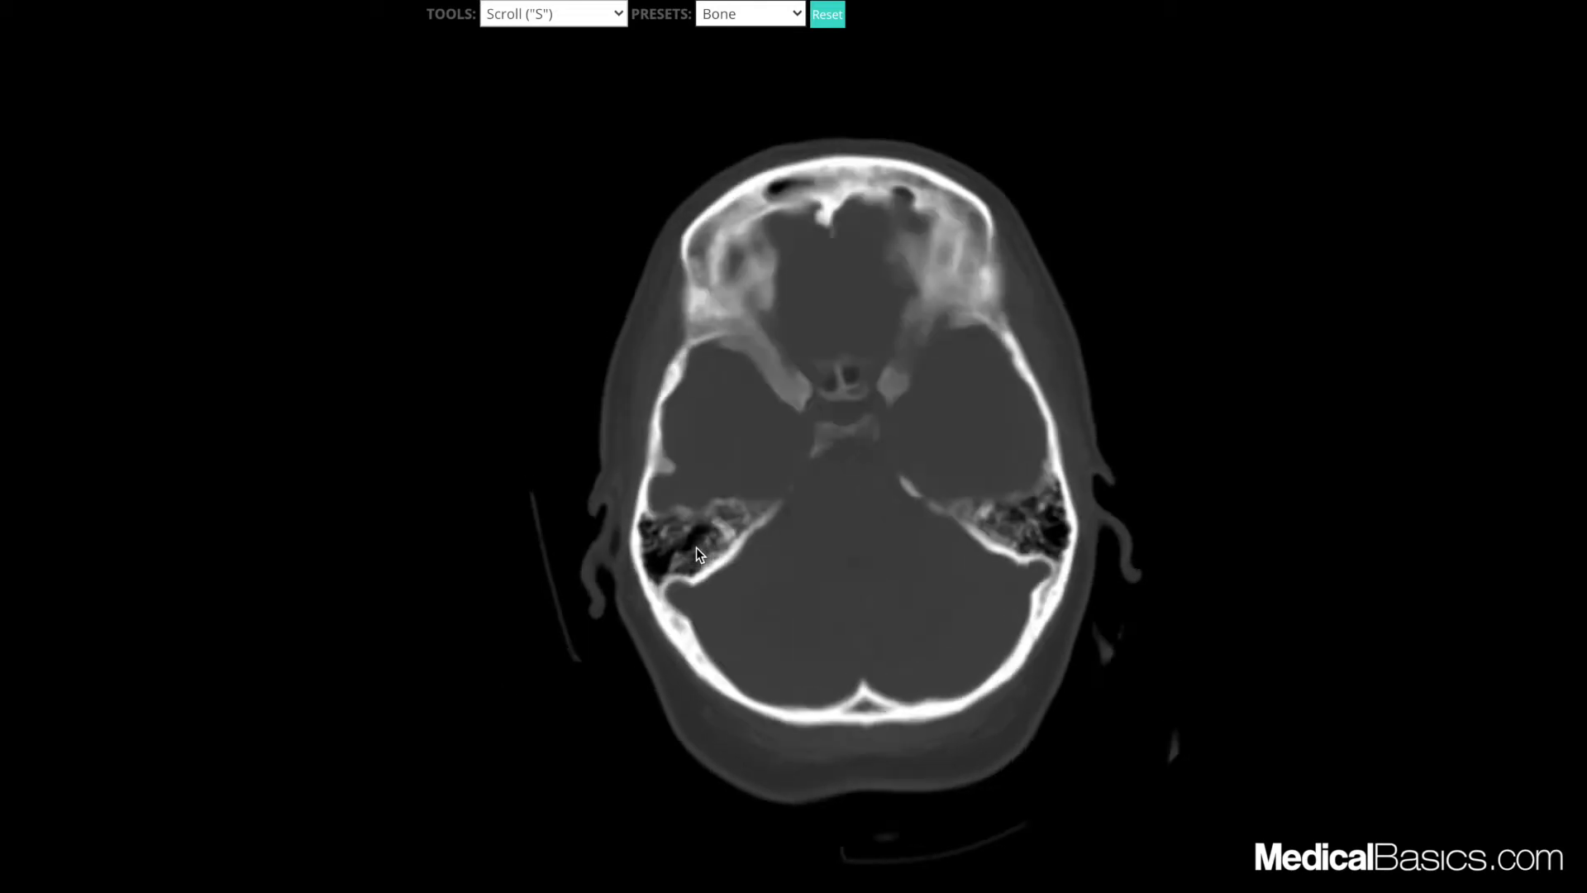
{"action": "scroll", "coordinate": [699, 553], "scroll_direction": "down", "scroll_amount": 5}
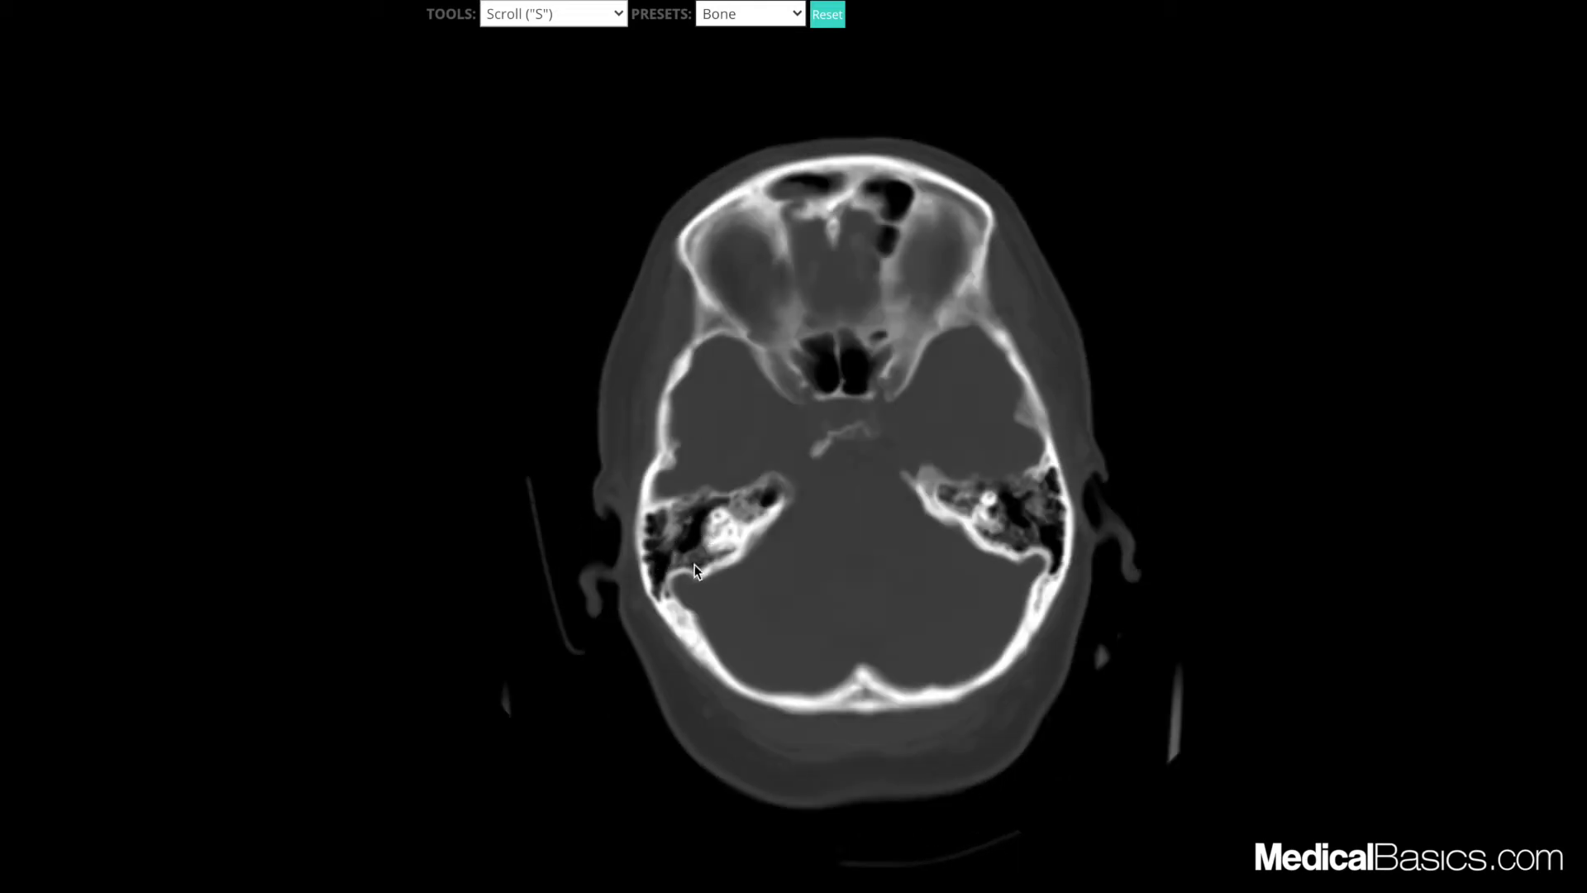
{"action": "scroll", "coordinate": [703, 550], "scroll_direction": "down", "scroll_amount": 4}
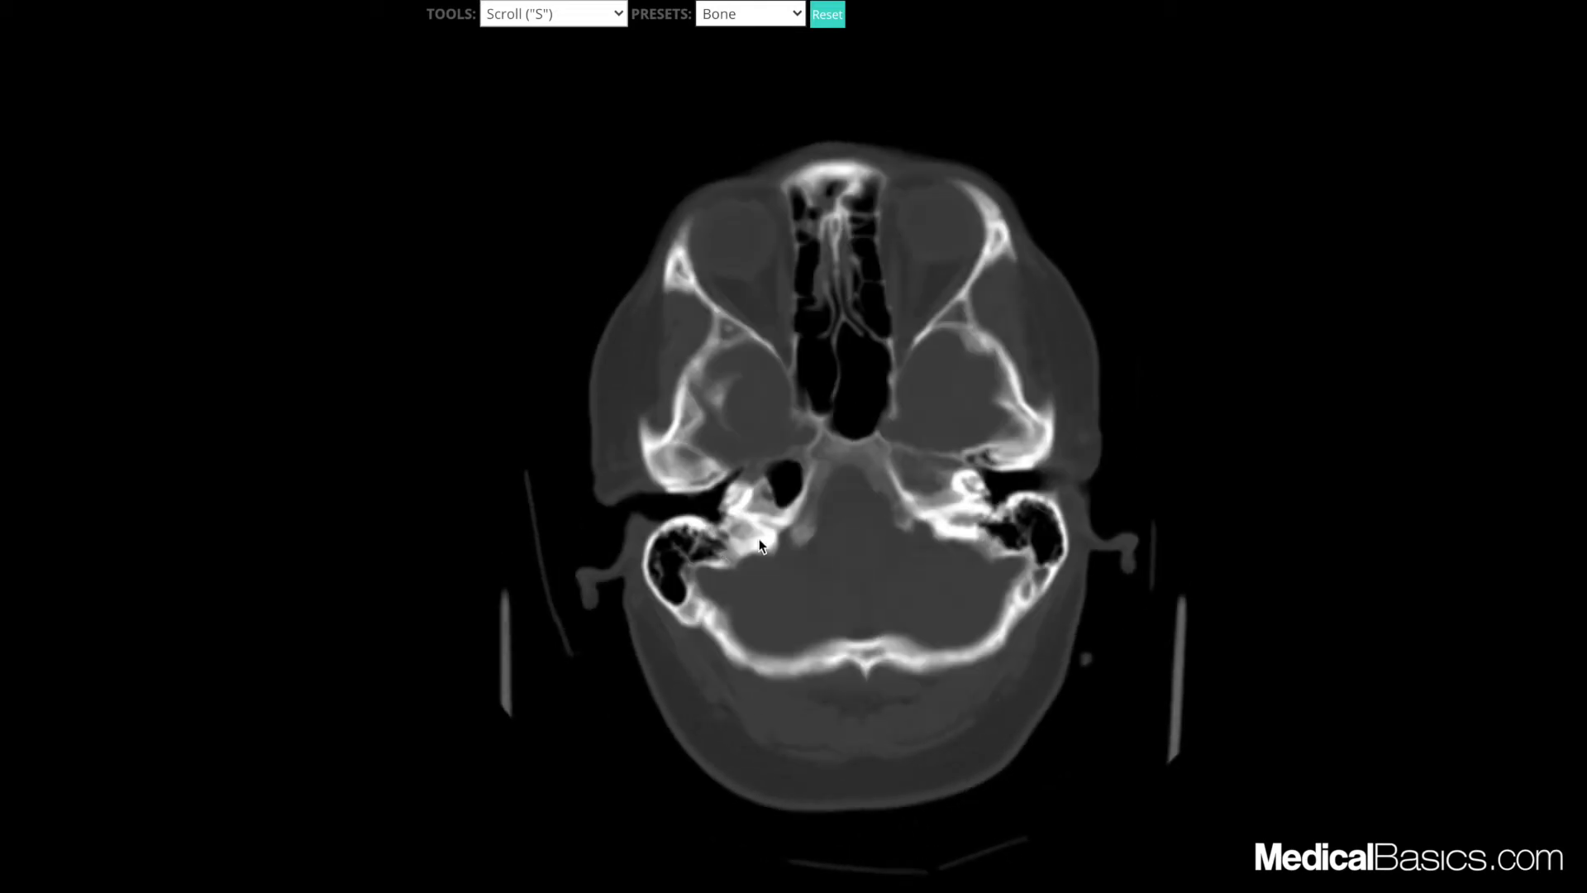
{"action": "scroll", "coordinate": [780, 535], "scroll_direction": "up", "scroll_amount": 4}
{"action": "scroll", "coordinate": [1060, 538], "scroll_direction": "up", "scroll_amount": 3}
Settle on the skull-base slice through the orbits and apply the Brain preset.
{"action": "scroll", "coordinate": [1060, 539], "scroll_direction": "down", "scroll_amount": 8}
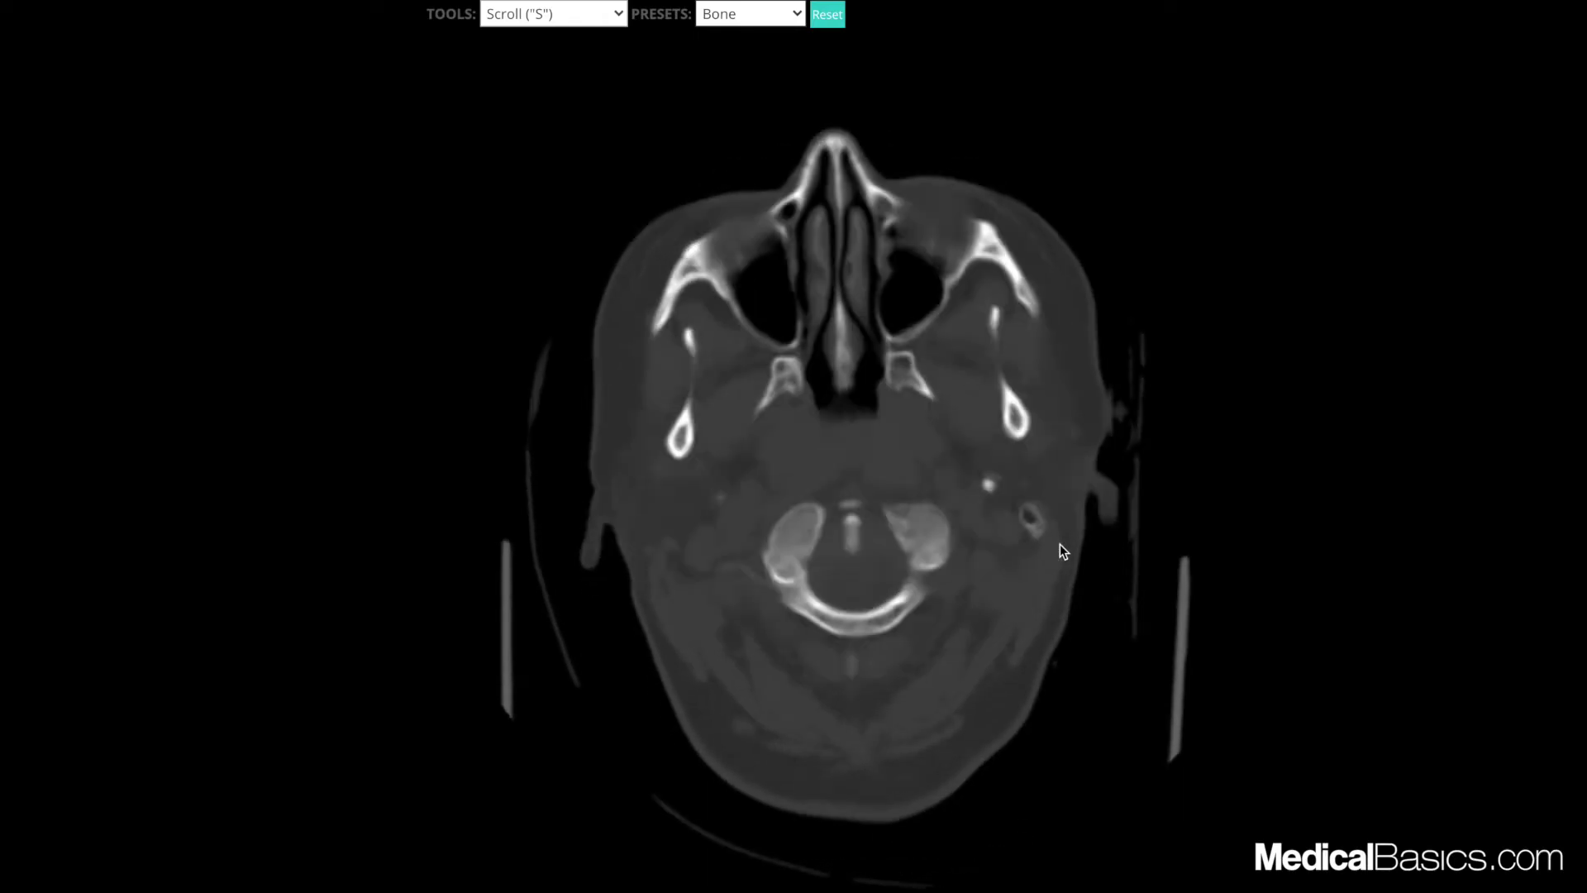
{"action": "scroll", "coordinate": [1045, 537], "scroll_direction": "up", "scroll_amount": 5}
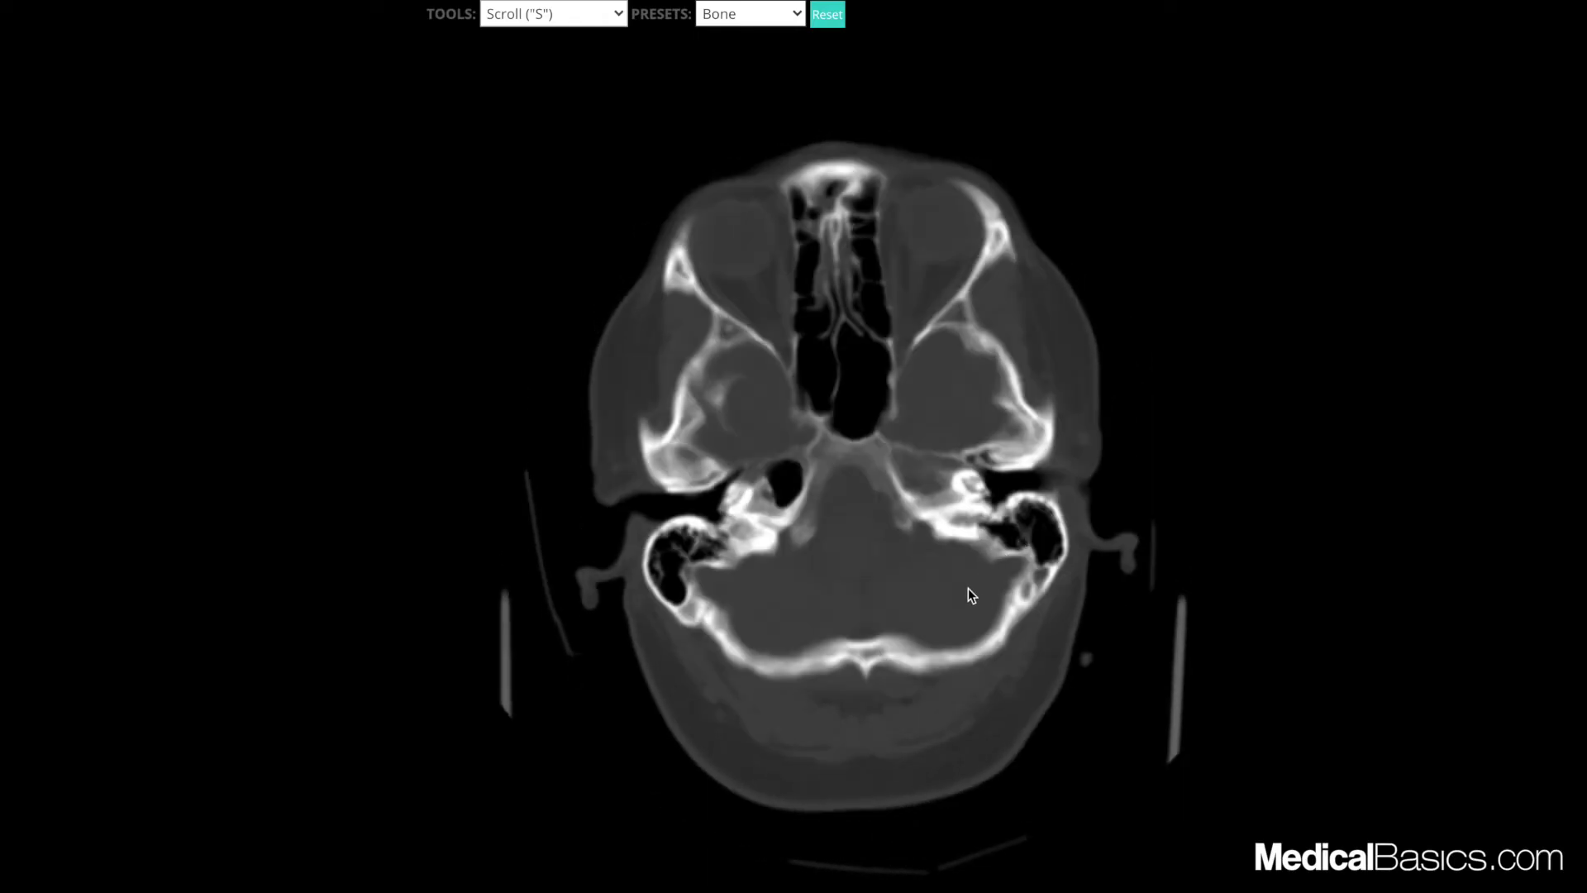
{"action": "scroll", "coordinate": [952, 525], "scroll_direction": "up", "scroll_amount": 2}
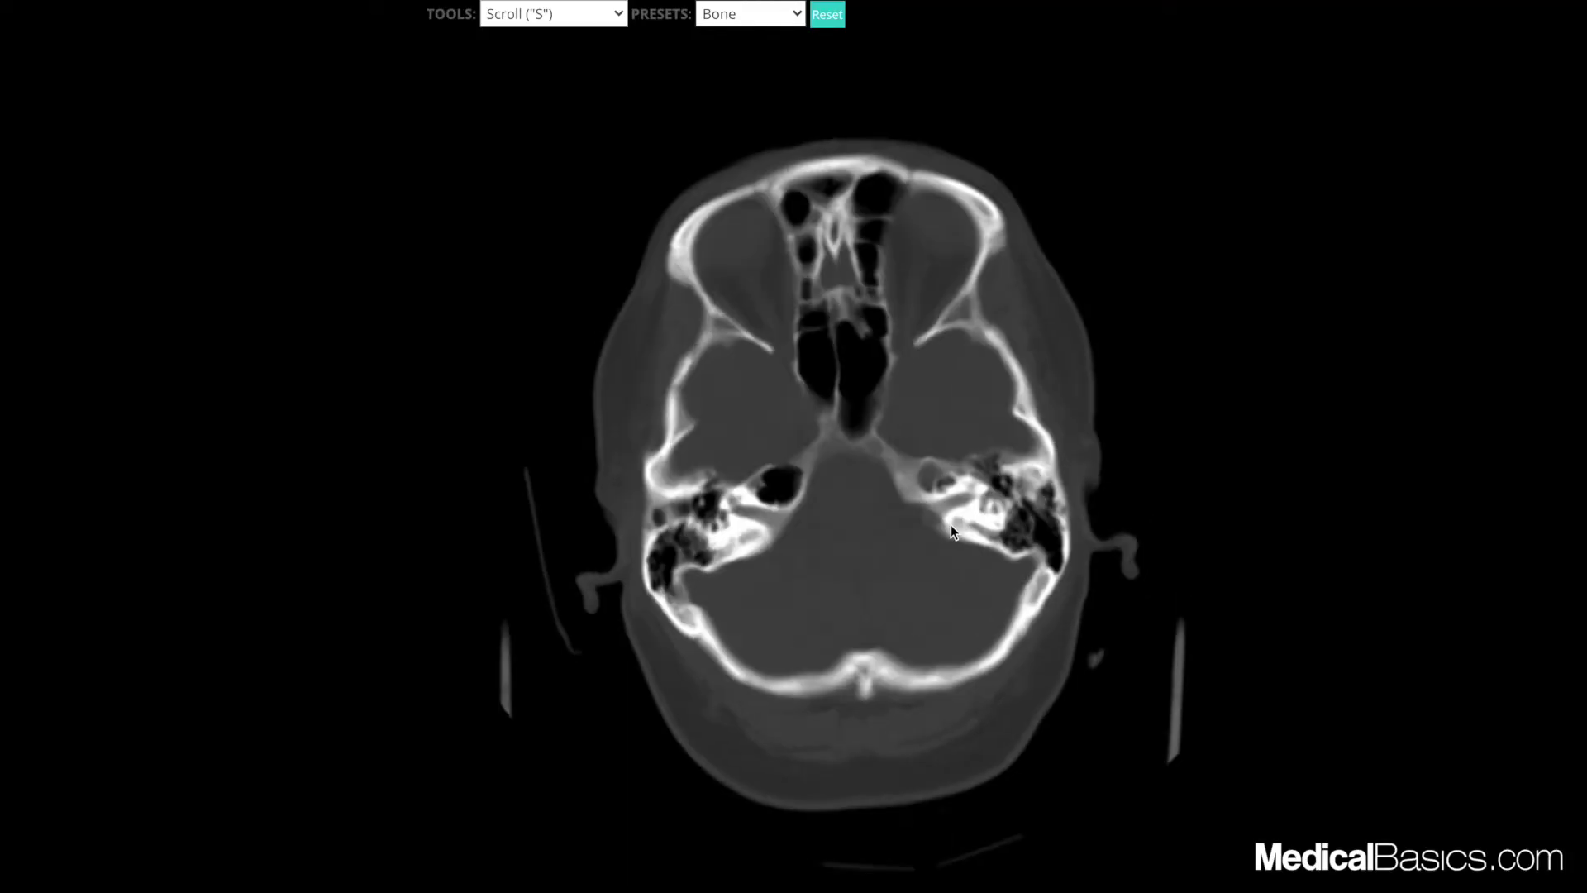
{"action": "left_click", "coordinate": [766, 21]}
Page from the skull base up toward the vertex in the Brain window, ending at the lateral ventricle bodies.
{"action": "scroll", "coordinate": [1032, 259], "scroll_direction": "down", "scroll_amount": 5}
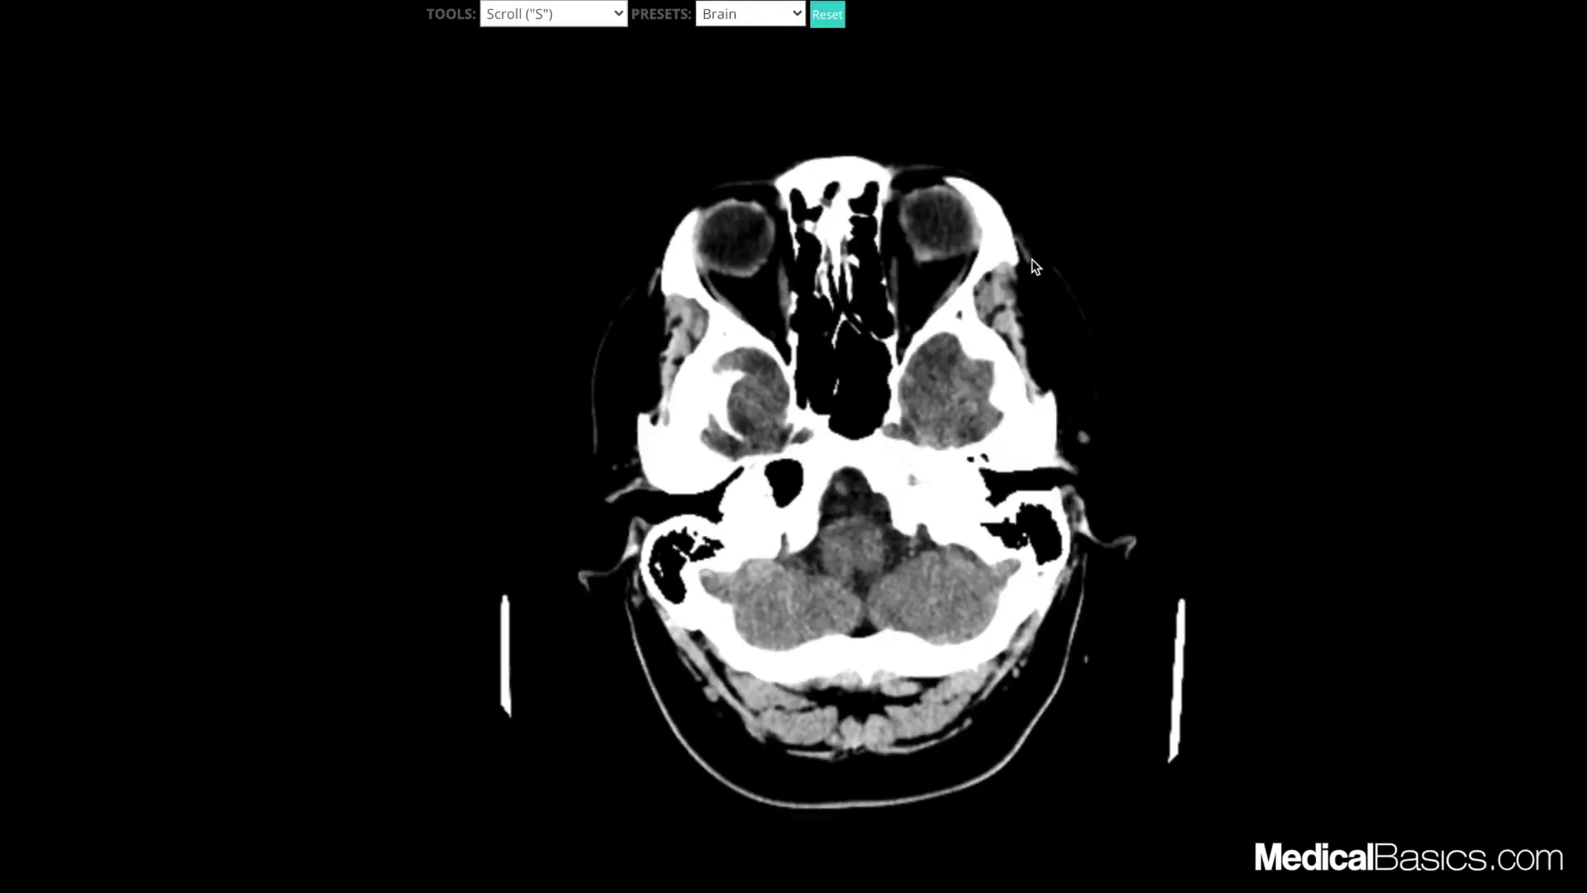
{"action": "scroll", "coordinate": [1032, 259], "scroll_direction": "up", "scroll_amount": 5}
{"action": "scroll", "coordinate": [1032, 258], "scroll_direction": "up", "scroll_amount": 10}
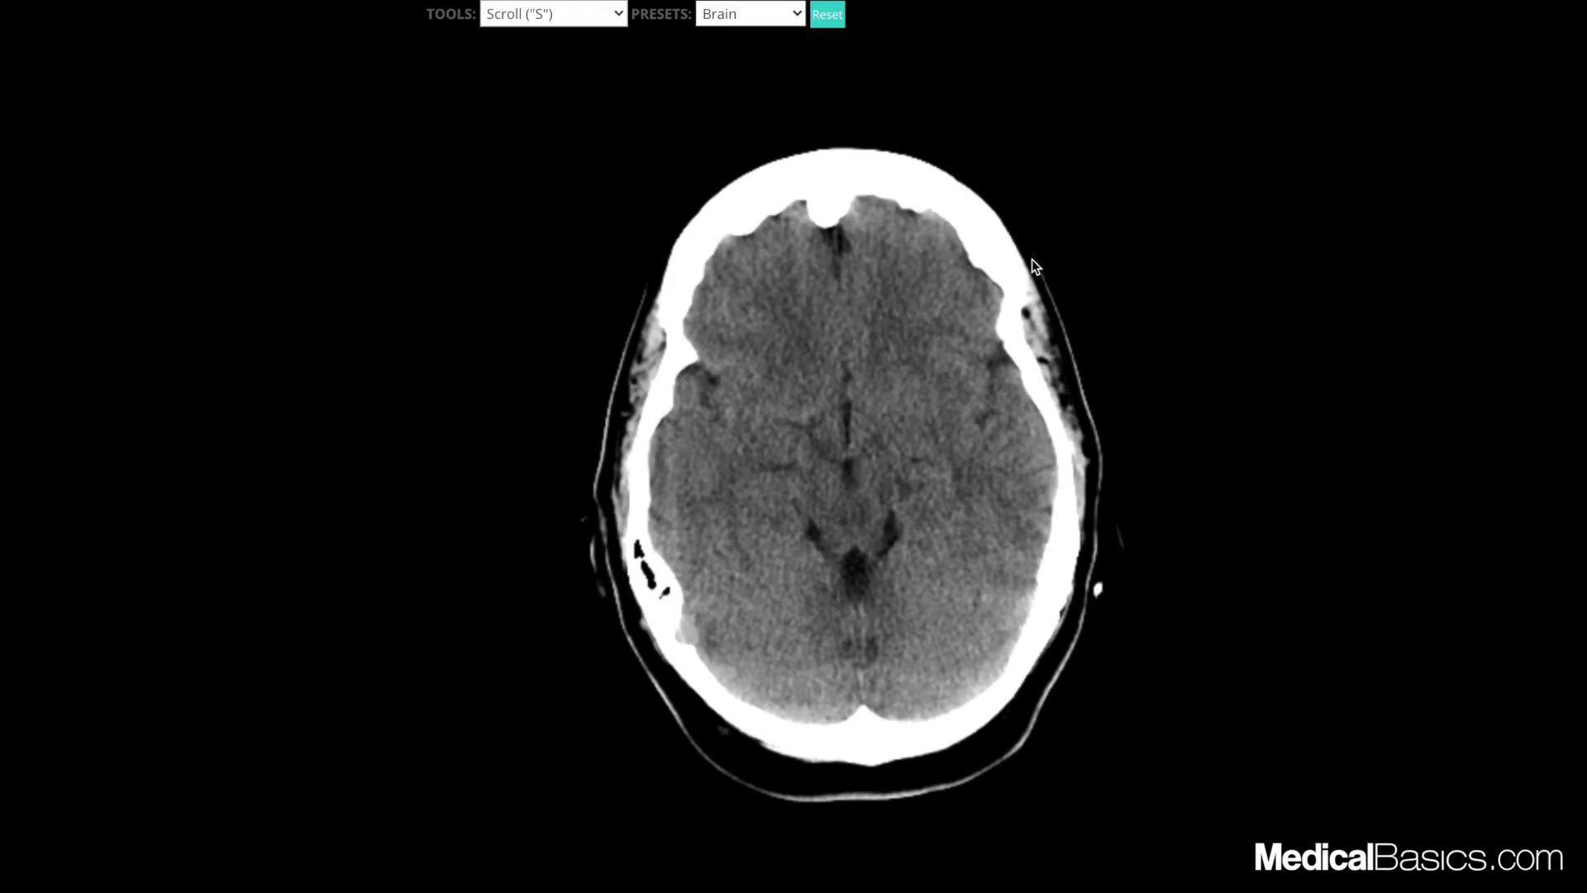
{"action": "scroll", "coordinate": [1032, 259], "scroll_direction": "up", "scroll_amount": 5}
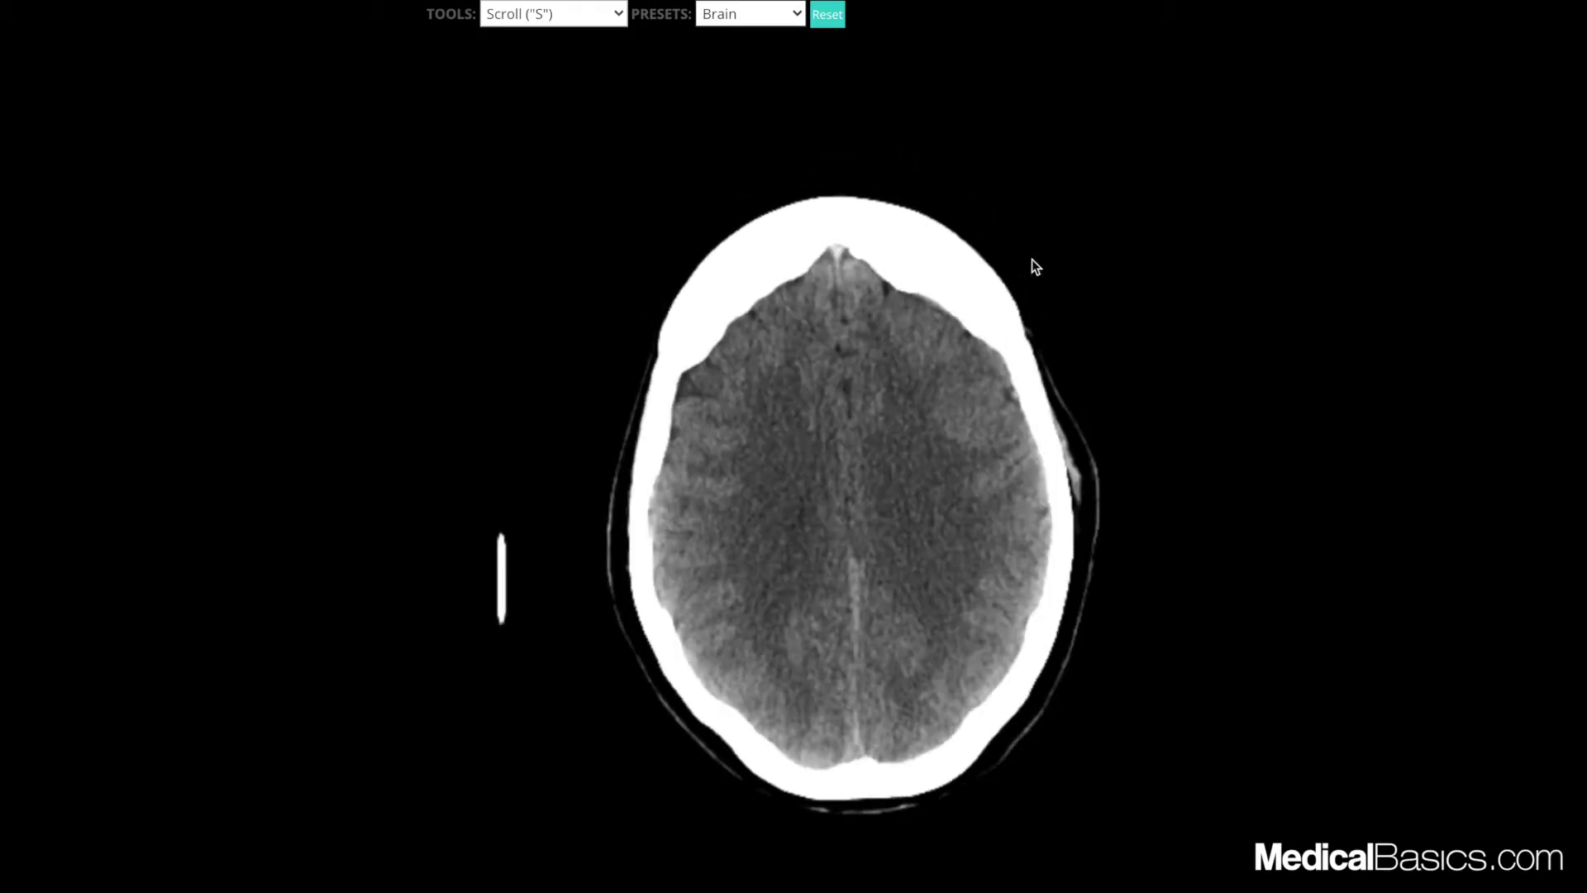
{"action": "scroll", "coordinate": [1032, 260], "scroll_direction": "up", "scroll_amount": 4}
{"action": "scroll", "coordinate": [1032, 258], "scroll_direction": "up", "scroll_amount": 3}
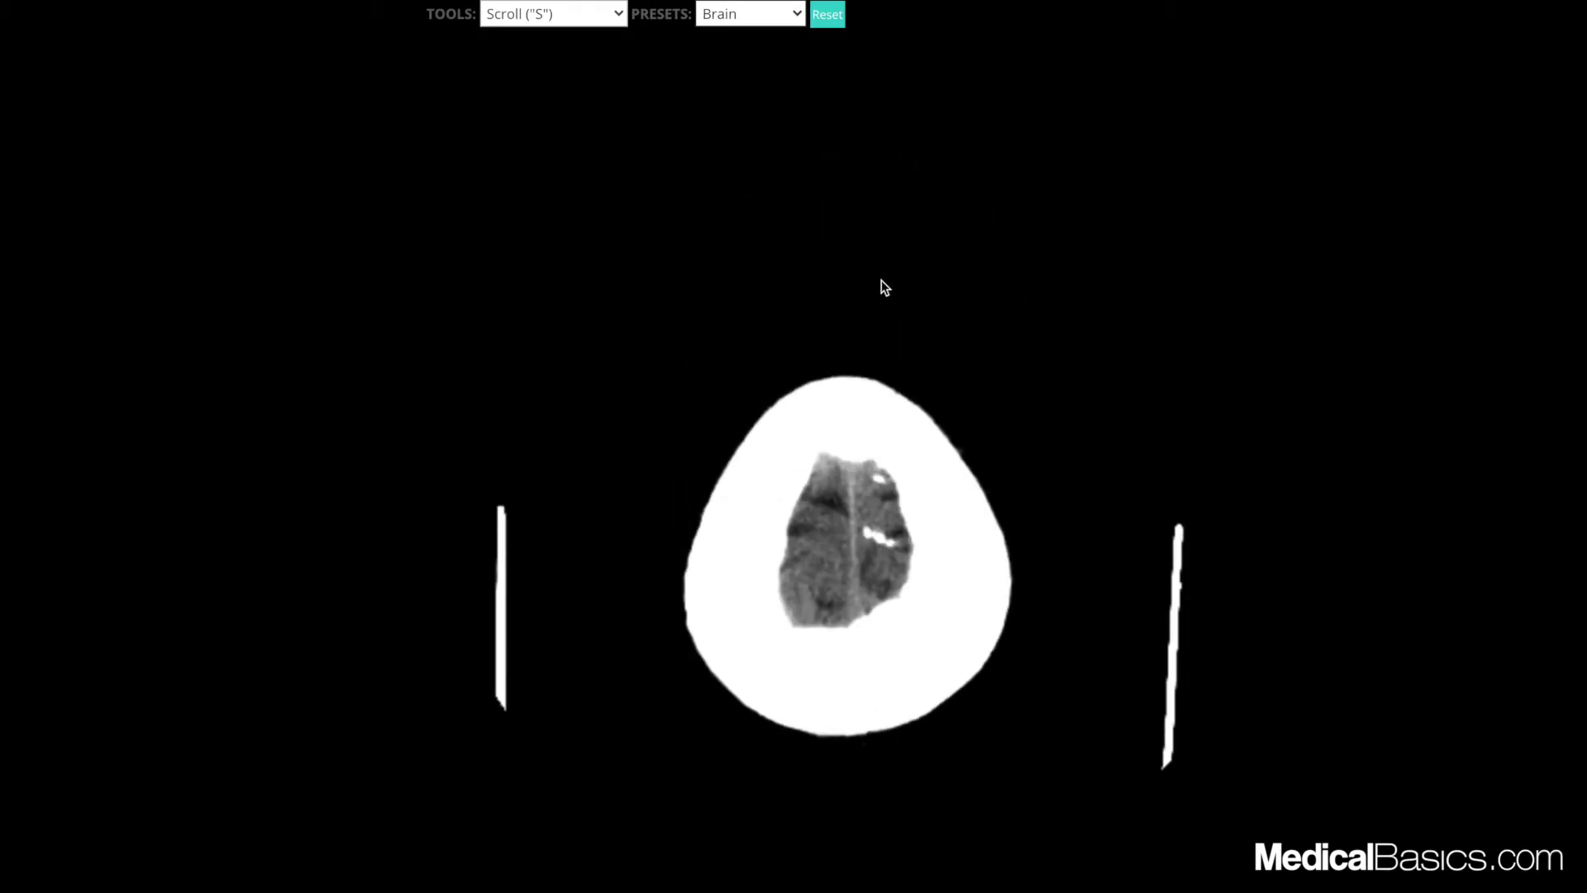
{"action": "scroll", "coordinate": [853, 286], "scroll_direction": "up", "scroll_amount": 2}
{"action": "scroll", "coordinate": [830, 285], "scroll_direction": "down", "scroll_amount": 3}
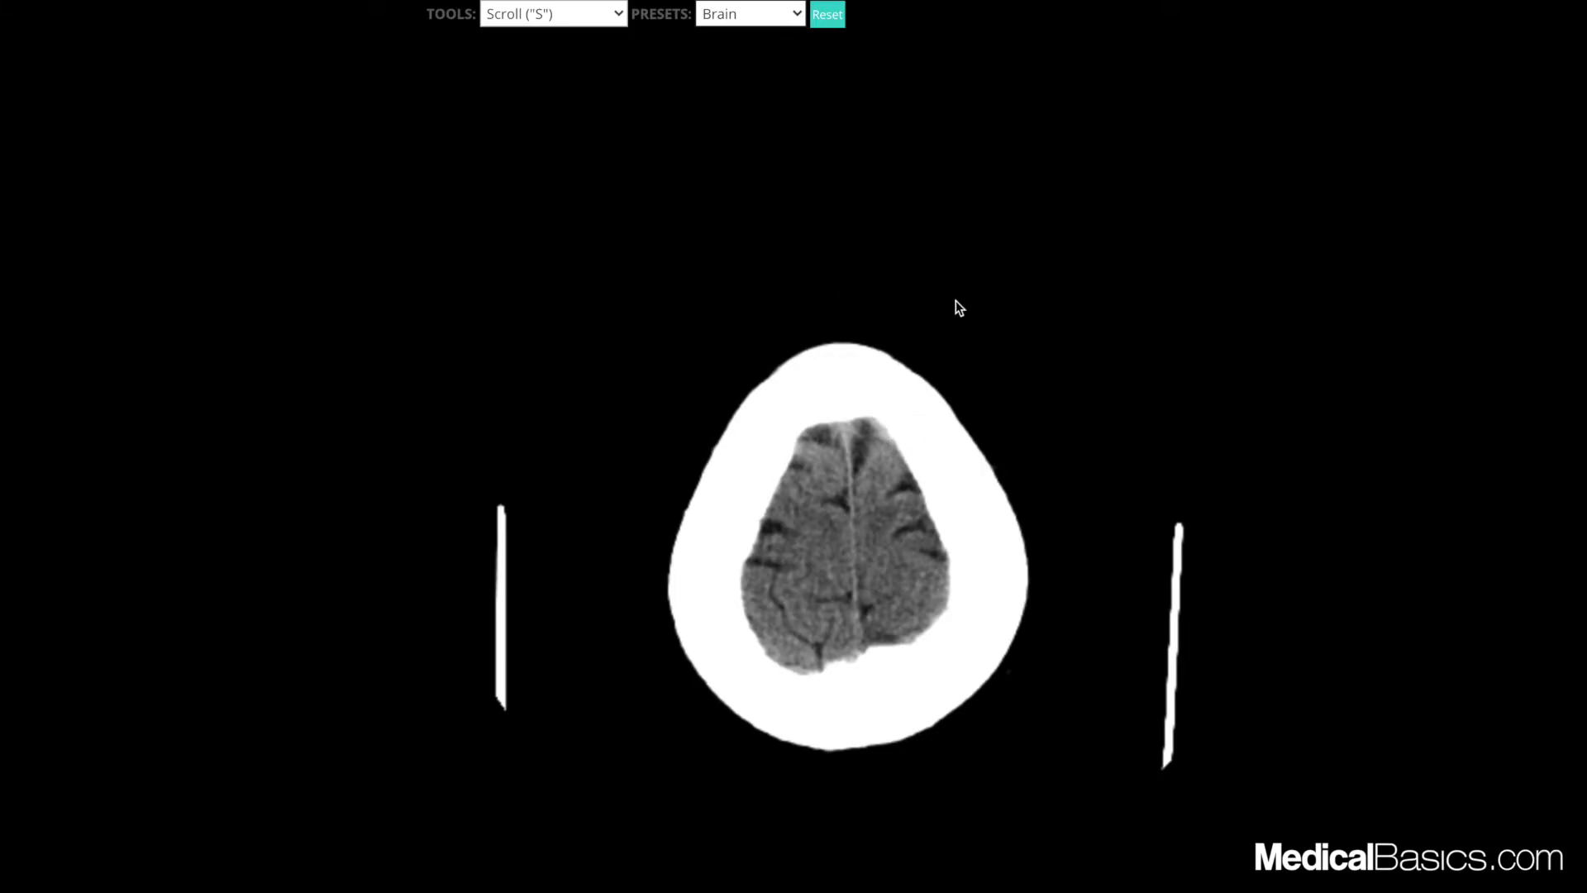
{"action": "scroll", "coordinate": [924, 339], "scroll_direction": "down", "scroll_amount": 5}
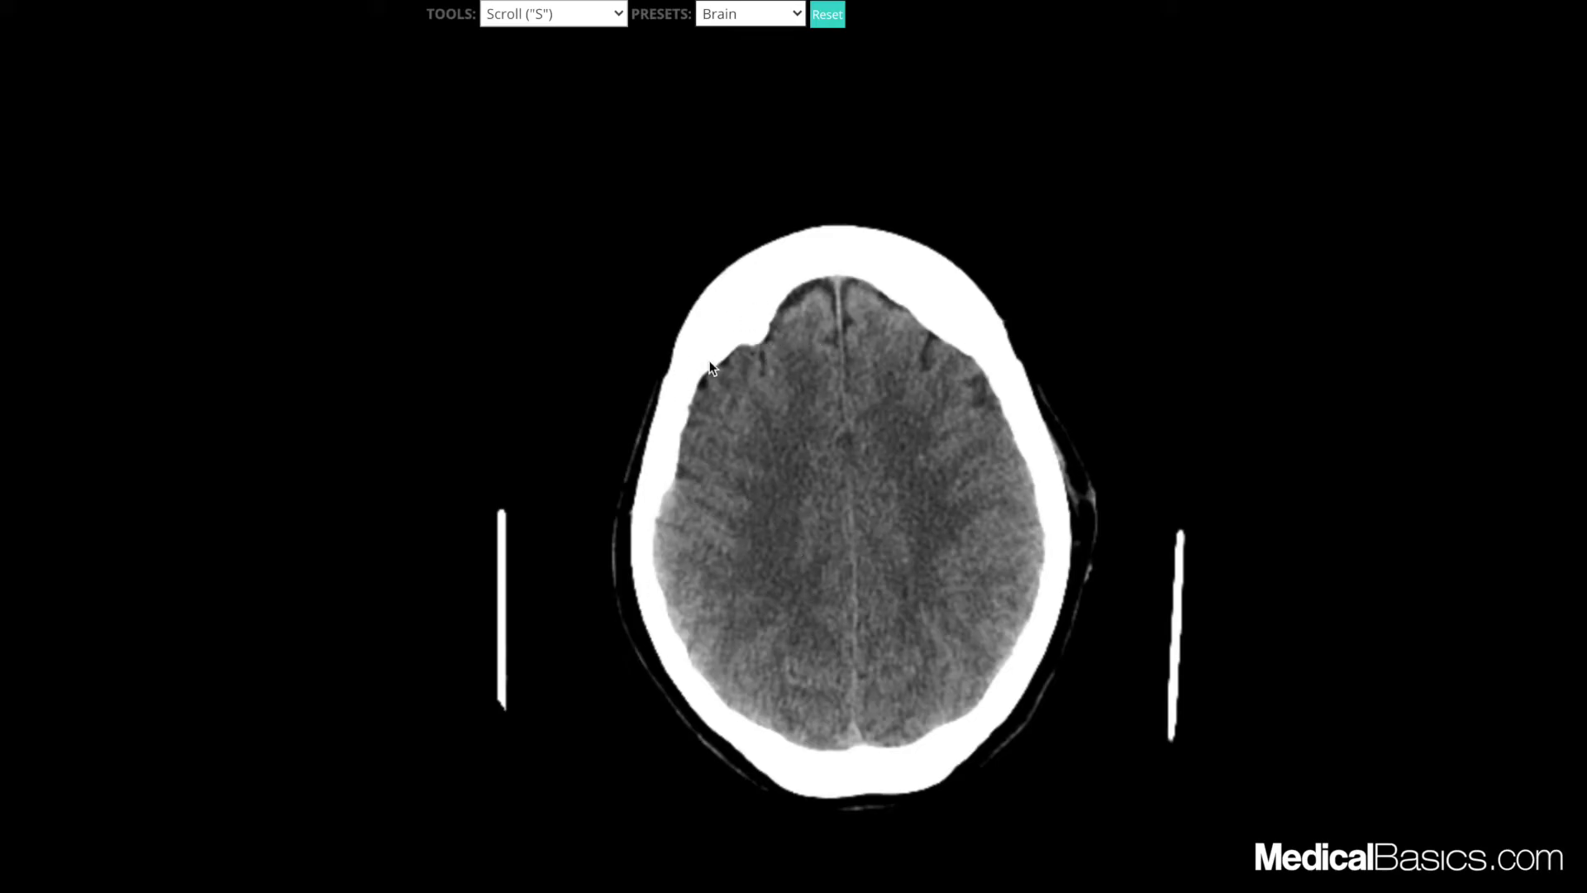
{"action": "scroll", "coordinate": [784, 344], "scroll_direction": "down", "scroll_amount": 10}
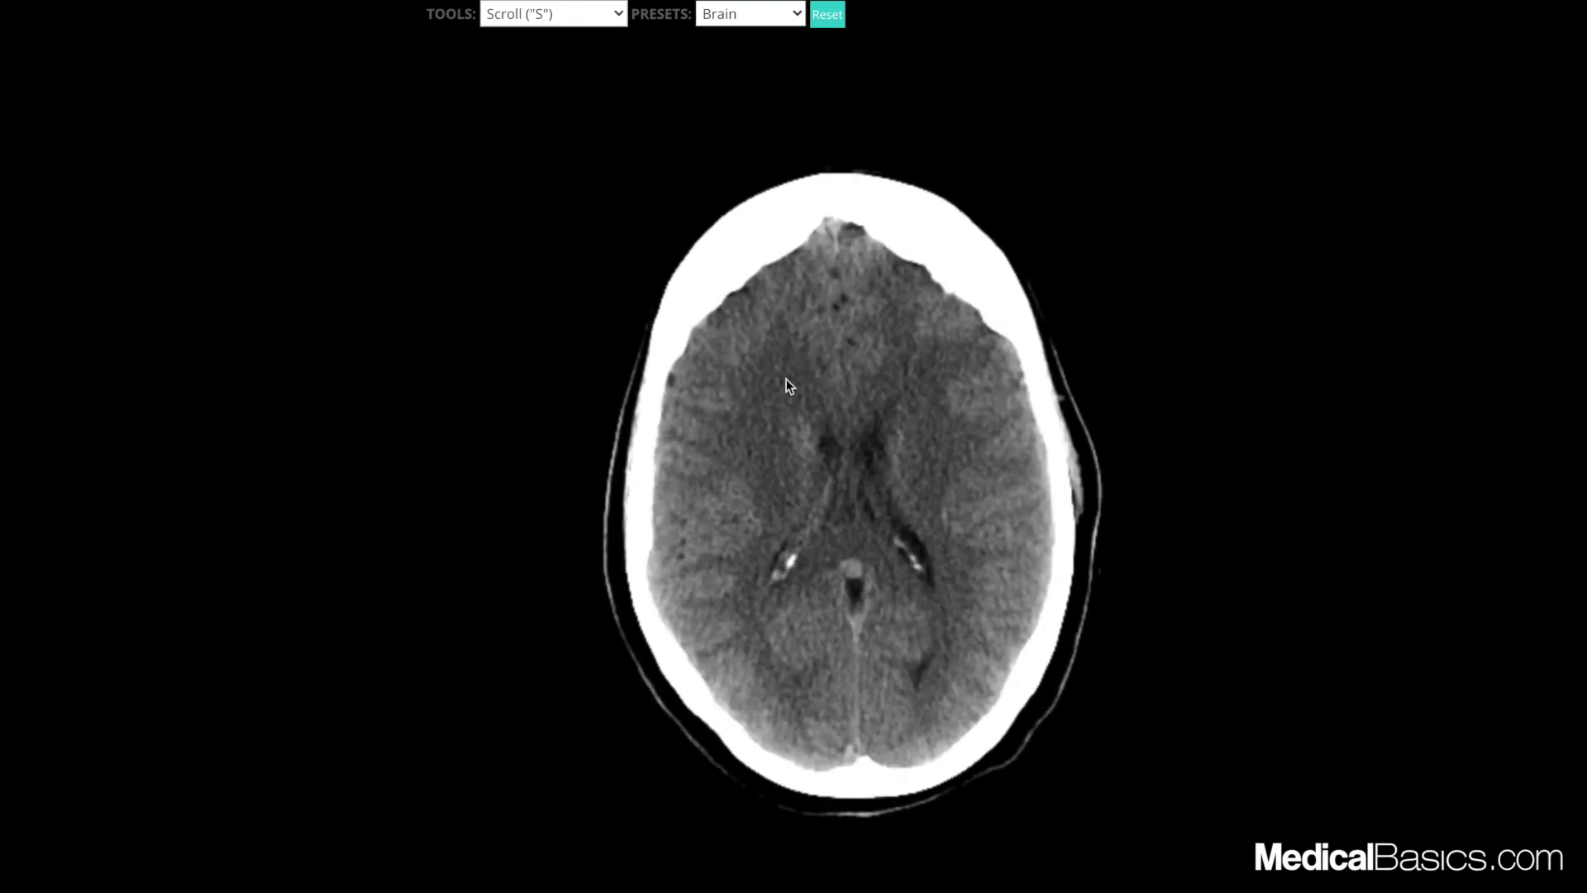
{"action": "scroll", "coordinate": [756, 444], "scroll_direction": "down", "scroll_amount": 8}
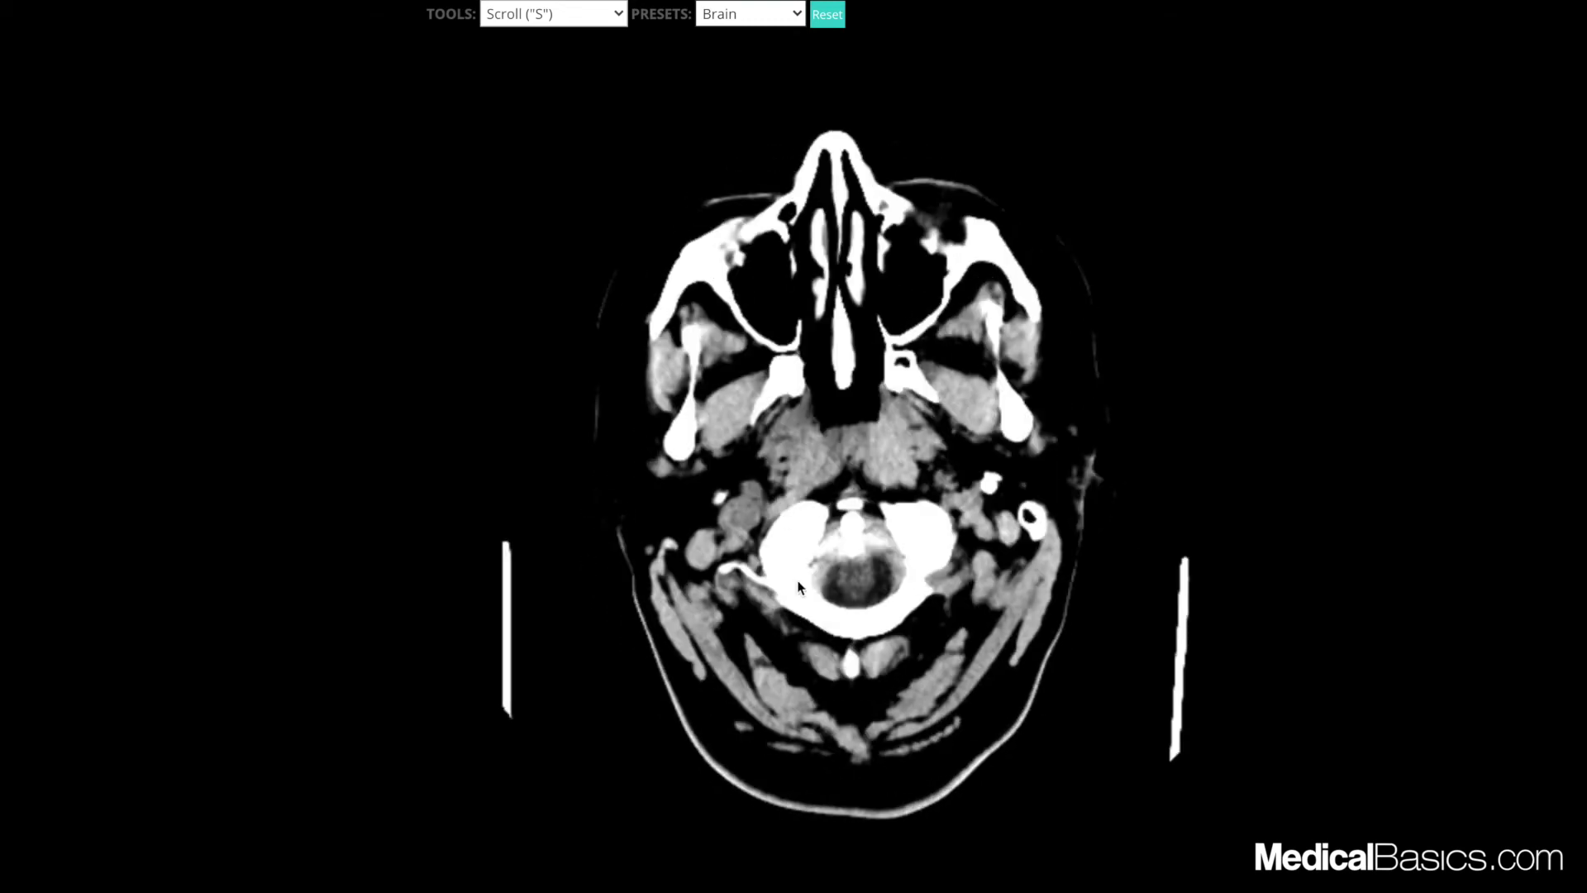
{"action": "scroll", "coordinate": [780, 620], "scroll_direction": "up", "scroll_amount": 12}
{"action": "scroll", "coordinate": [753, 644], "scroll_direction": "up", "scroll_amount": 10}
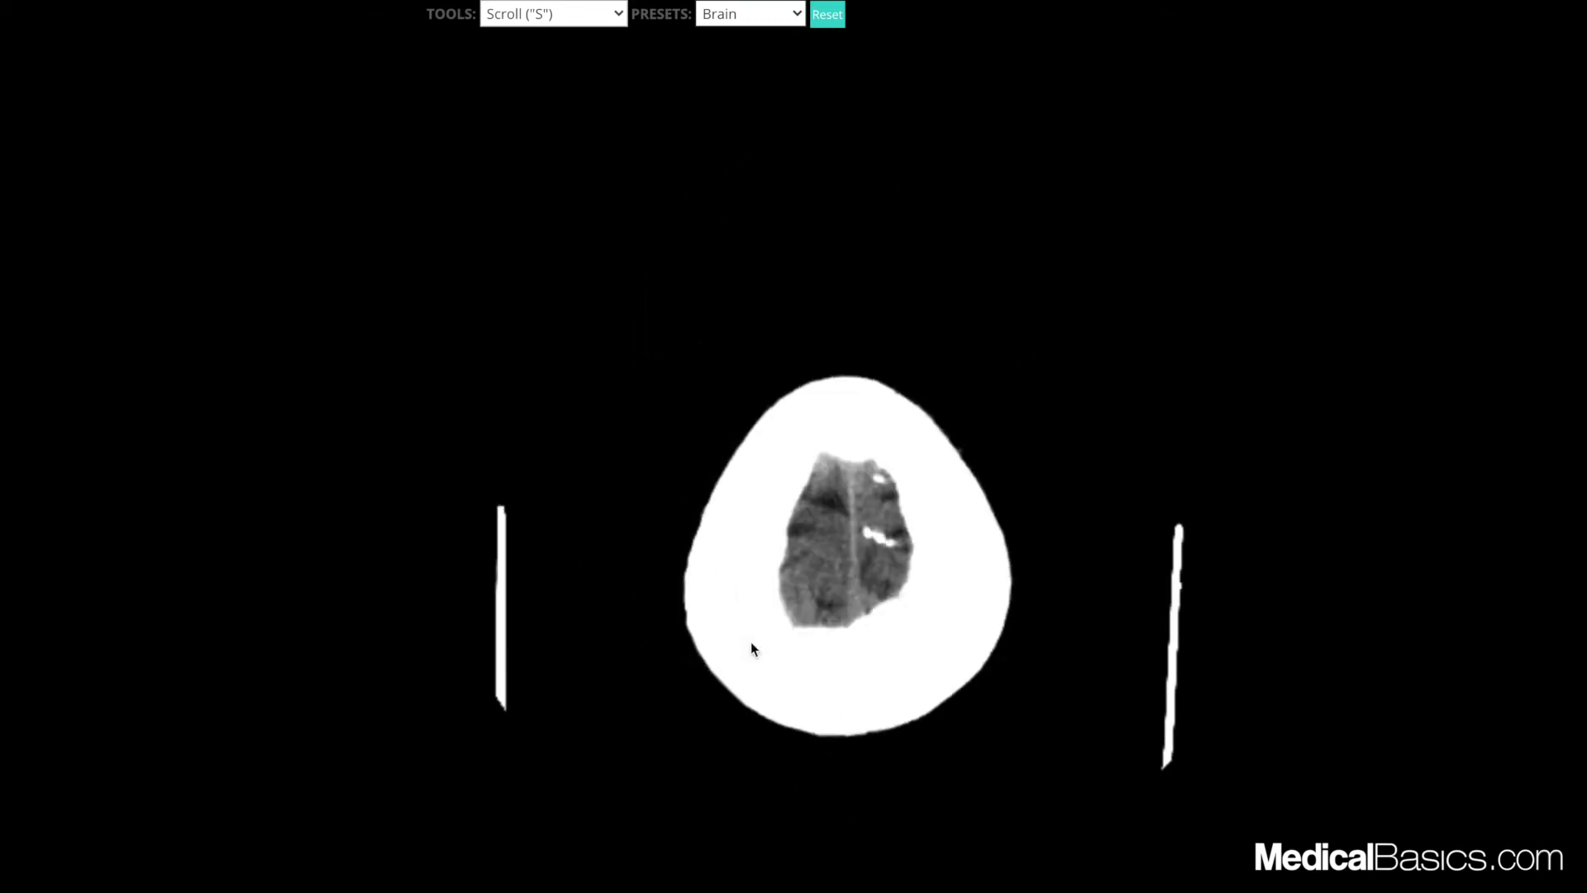
{"action": "scroll", "coordinate": [751, 641], "scroll_direction": "down", "scroll_amount": 6}
{"action": "scroll", "coordinate": [917, 644], "scroll_direction": "down", "scroll_amount": 10}
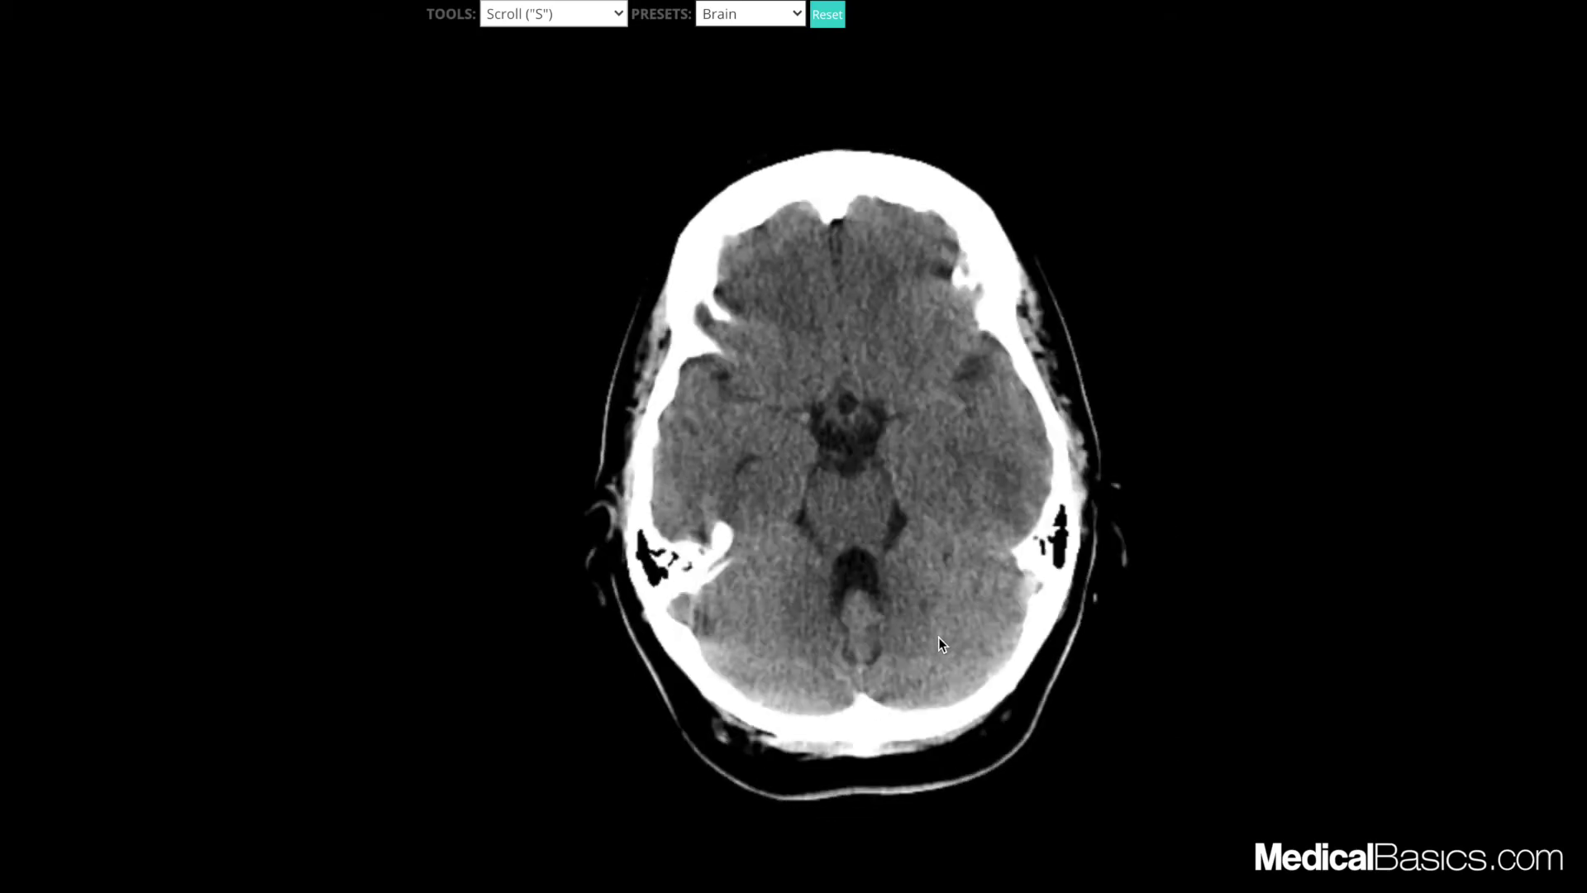
{"action": "scroll", "coordinate": [955, 357], "scroll_direction": "down", "scroll_amount": 10}
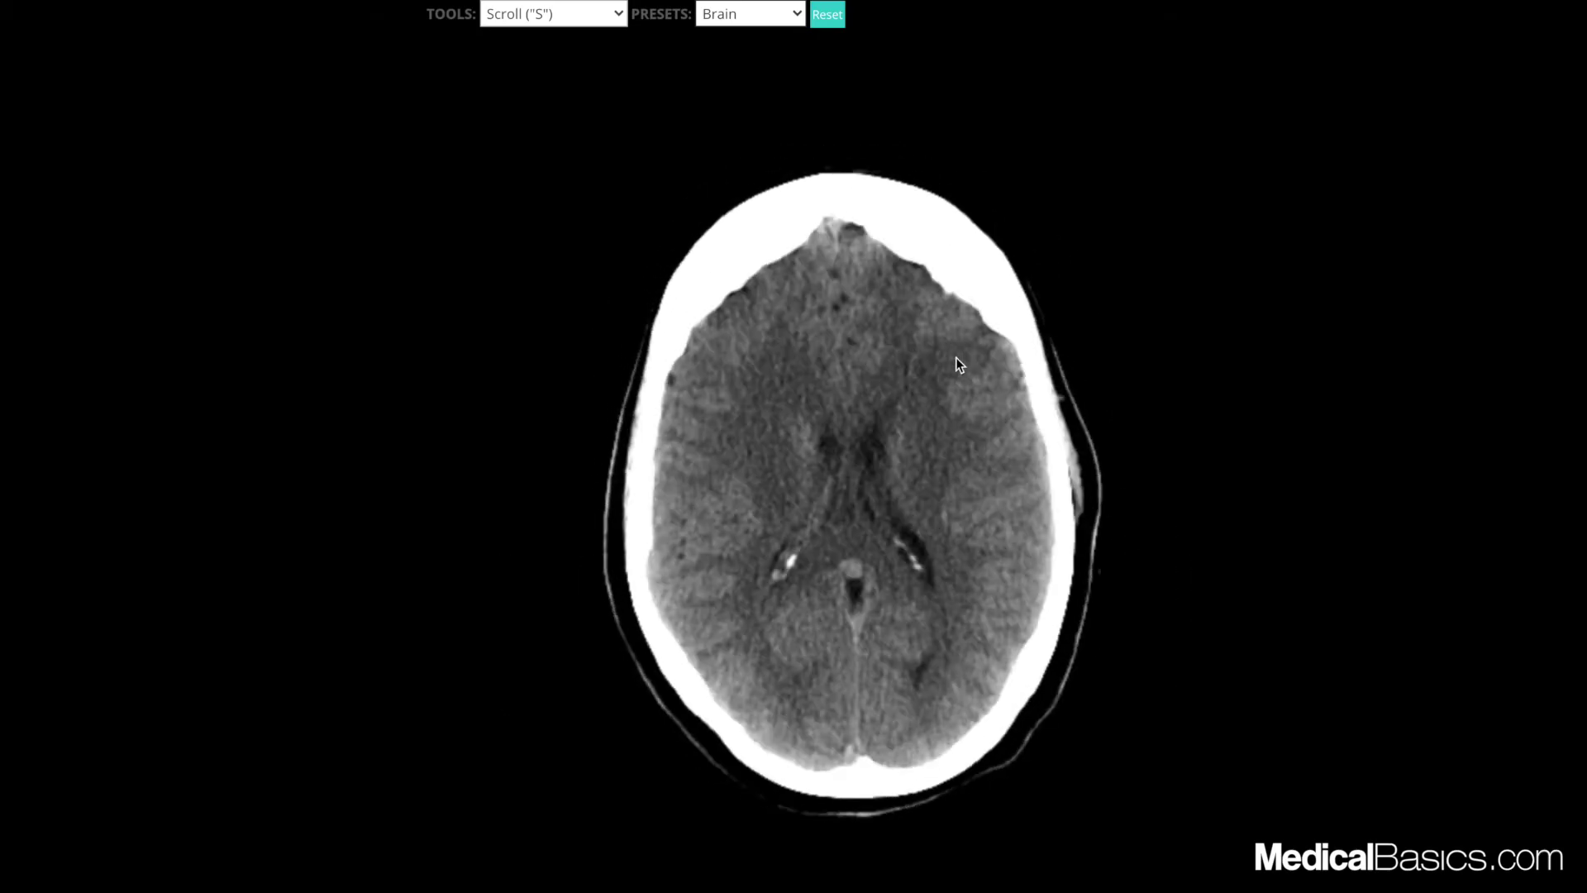
{"action": "scroll", "coordinate": [960, 354], "scroll_direction": "up", "scroll_amount": 3}
Move back and forth between skull-base, ventricle and vertex slices in the Brain window.
{"action": "scroll", "coordinate": [961, 358], "scroll_direction": "up", "scroll_amount": 6}
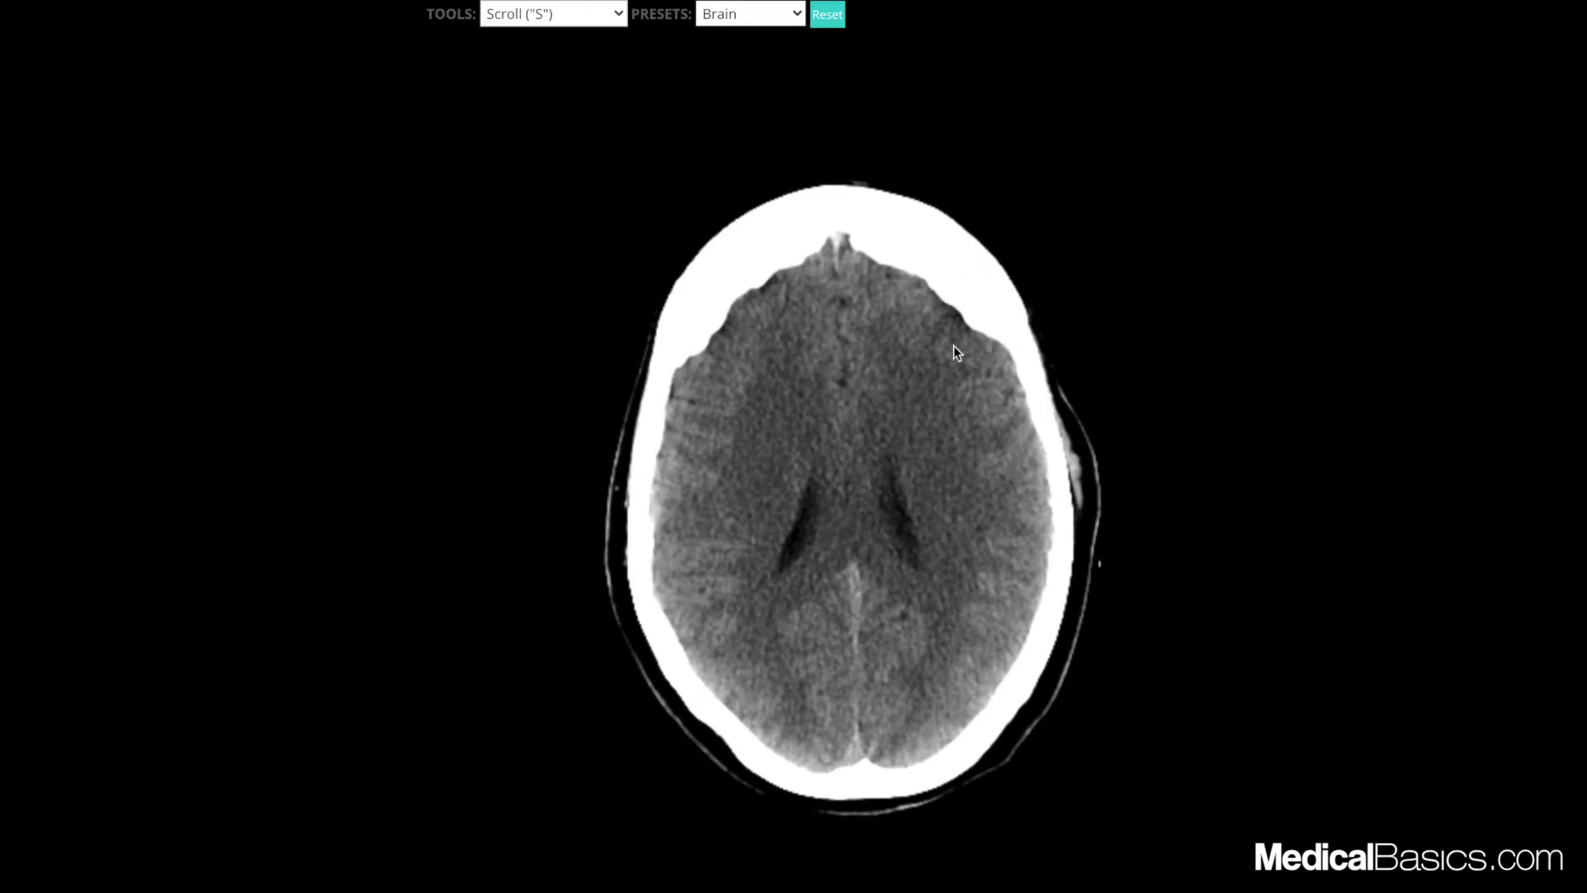
{"action": "scroll", "coordinate": [847, 390], "scroll_direction": "down", "scroll_amount": 10}
{"action": "scroll", "coordinate": [834, 350], "scroll_direction": "up", "scroll_amount": 6}
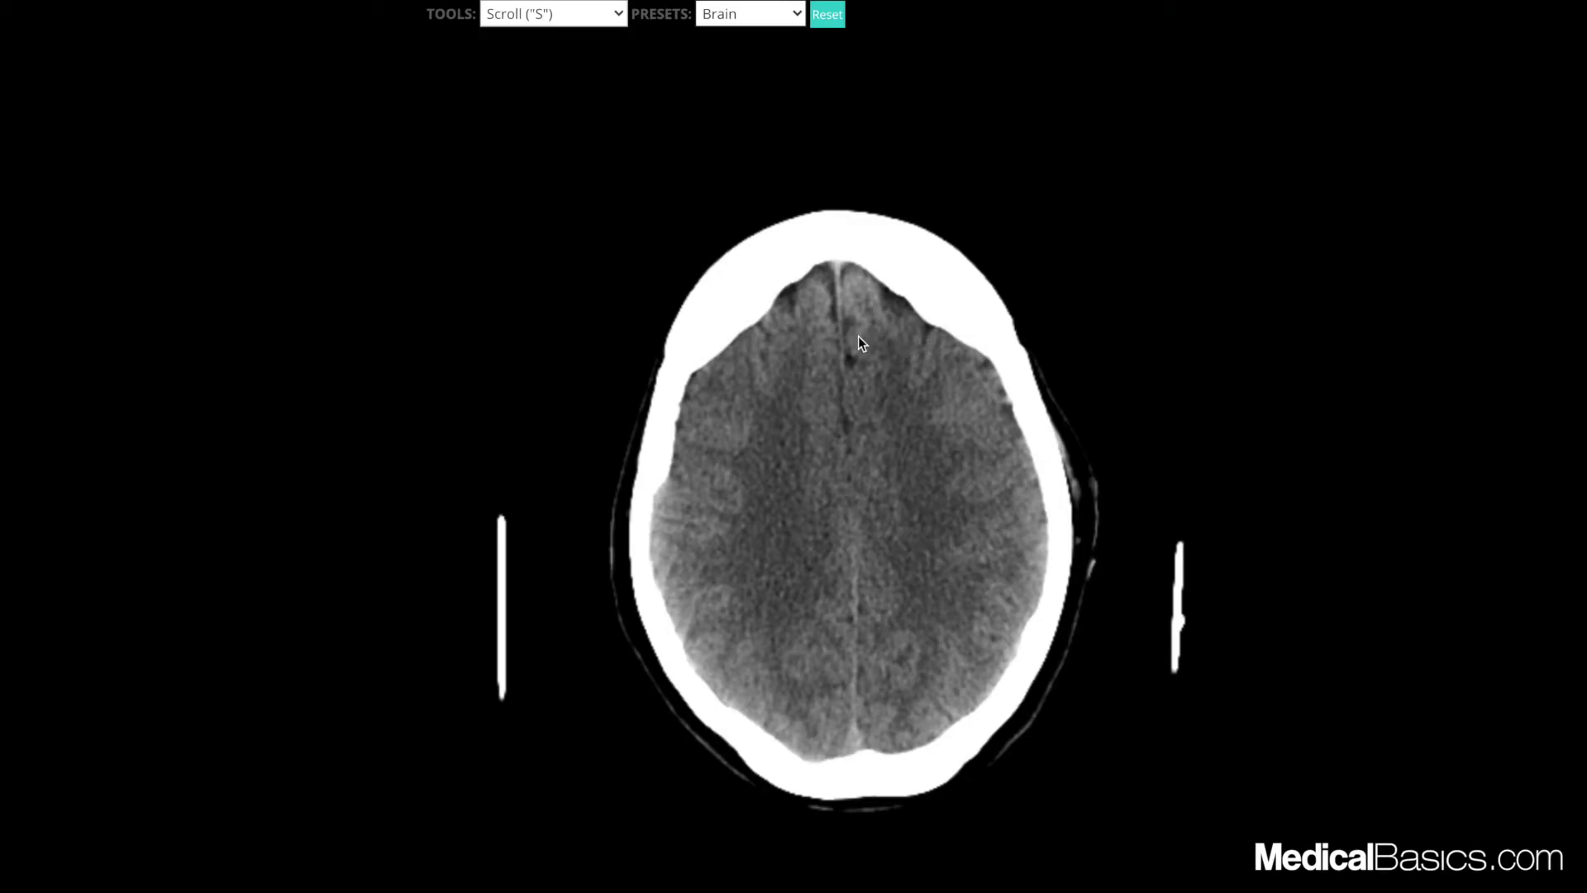
{"action": "scroll", "coordinate": [836, 335], "scroll_direction": "down", "scroll_amount": 15}
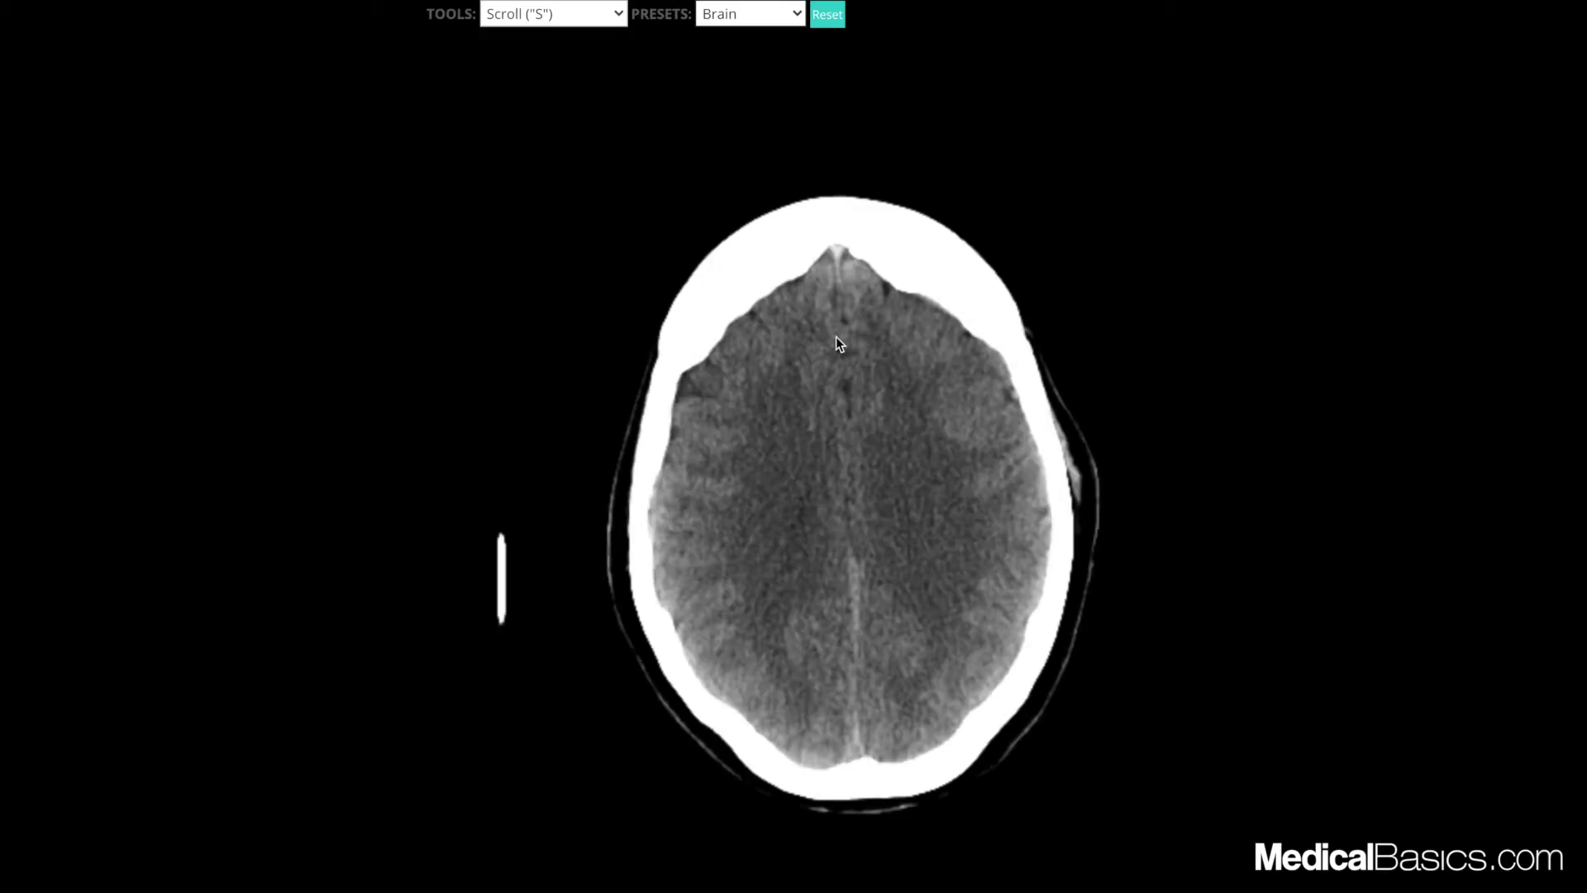
{"action": "scroll", "coordinate": [836, 336], "scroll_direction": "down", "scroll_amount": 4}
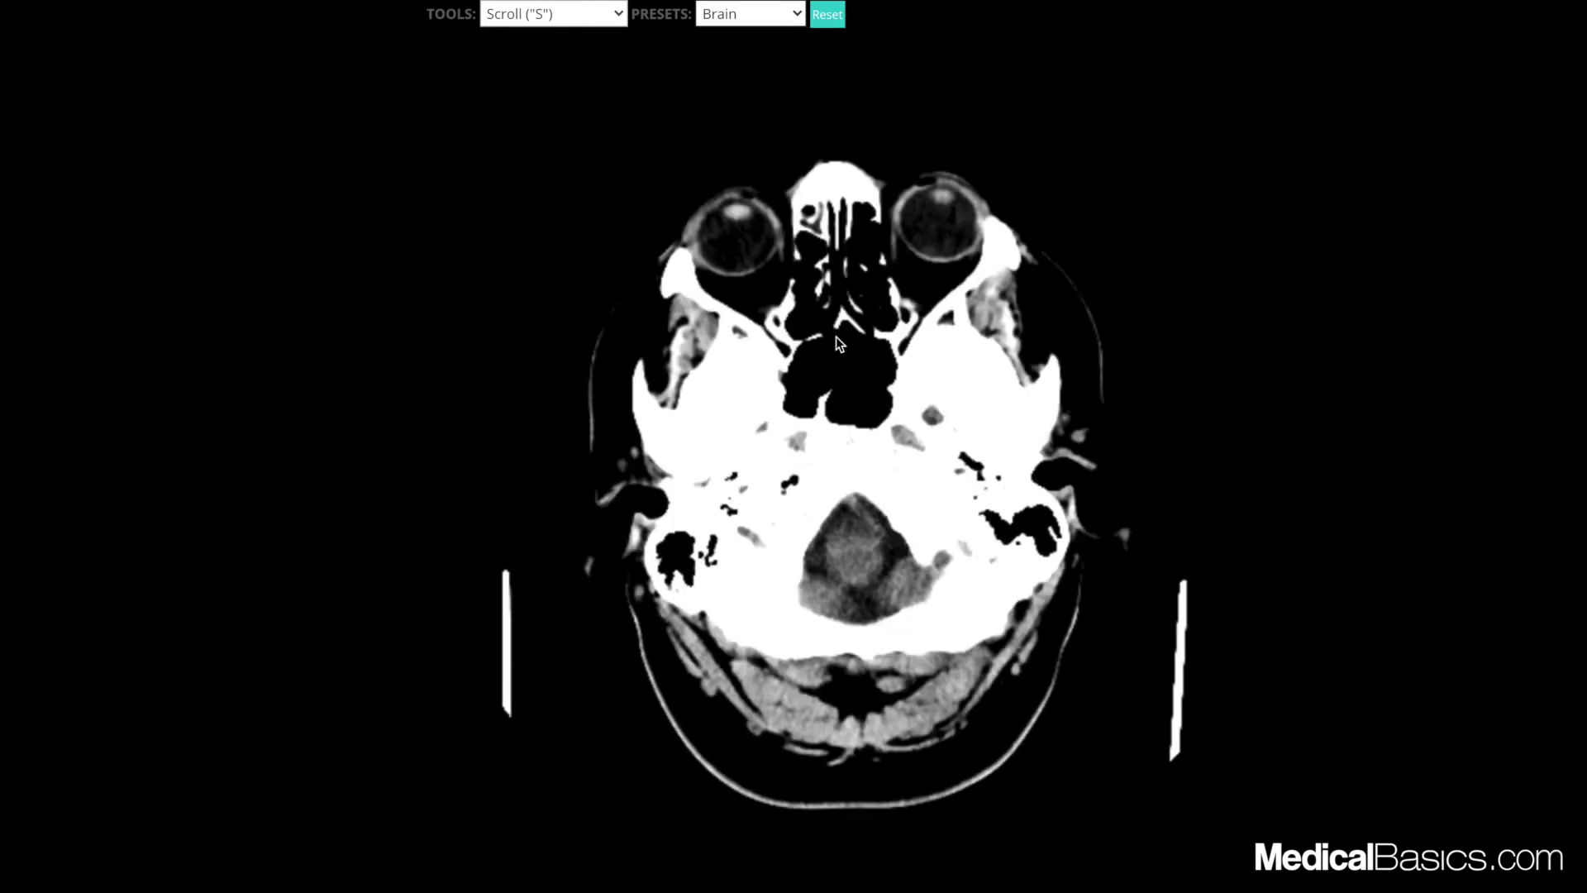
{"action": "scroll", "coordinate": [819, 463], "scroll_direction": "up", "scroll_amount": 10}
{"action": "scroll", "coordinate": [838, 499], "scroll_direction": "up", "scroll_amount": 10}
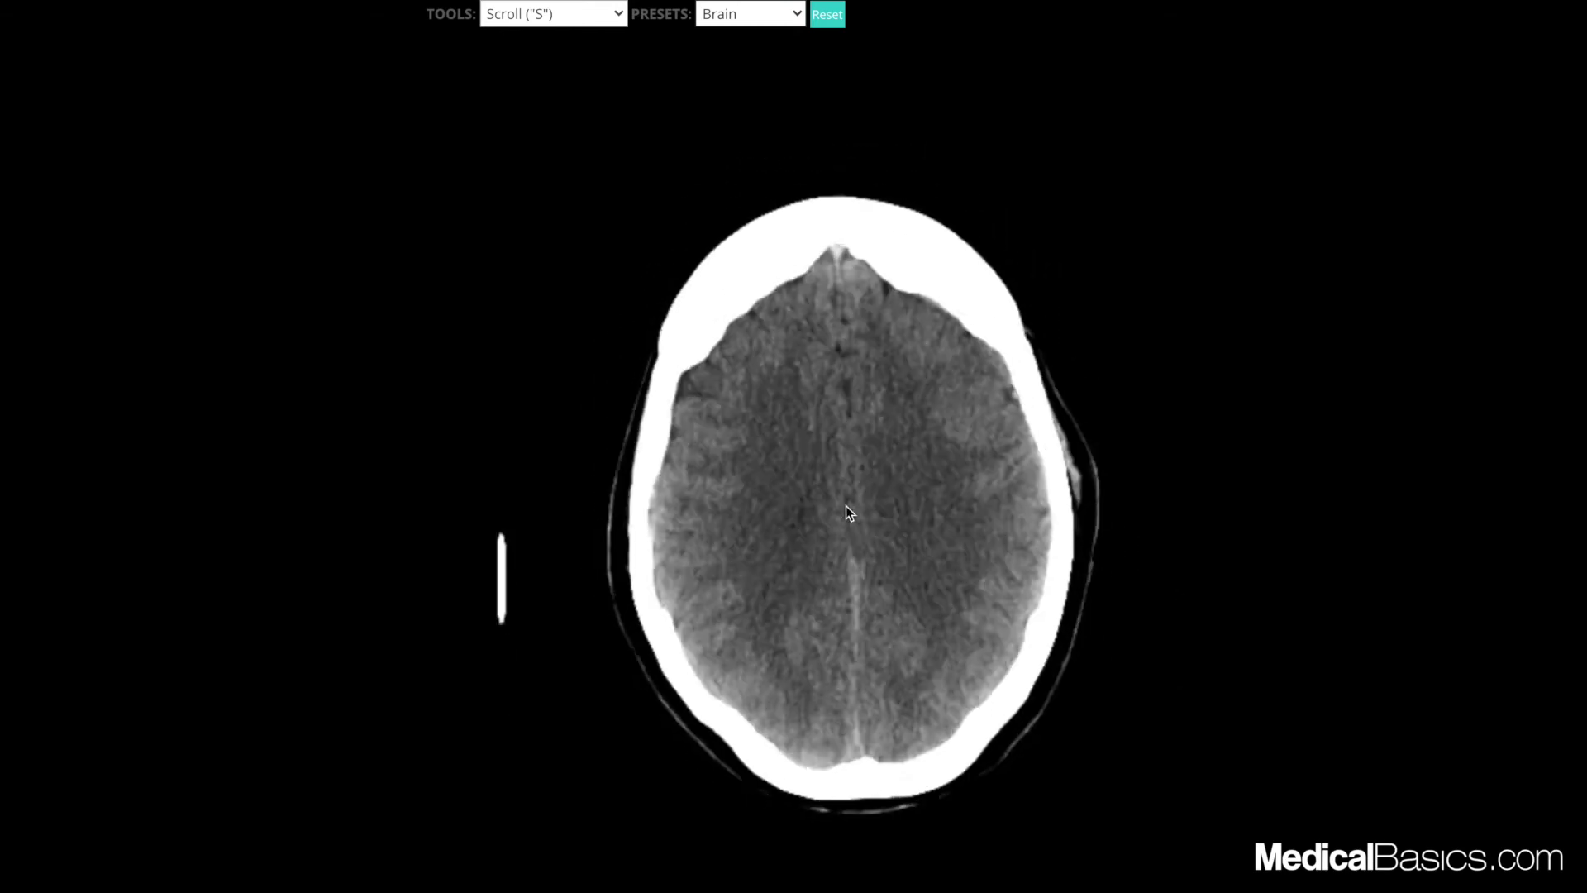
{"action": "scroll", "coordinate": [846, 505], "scroll_direction": "down", "scroll_amount": 4}
{"action": "scroll", "coordinate": [845, 679], "scroll_direction": "down", "scroll_amount": 15}
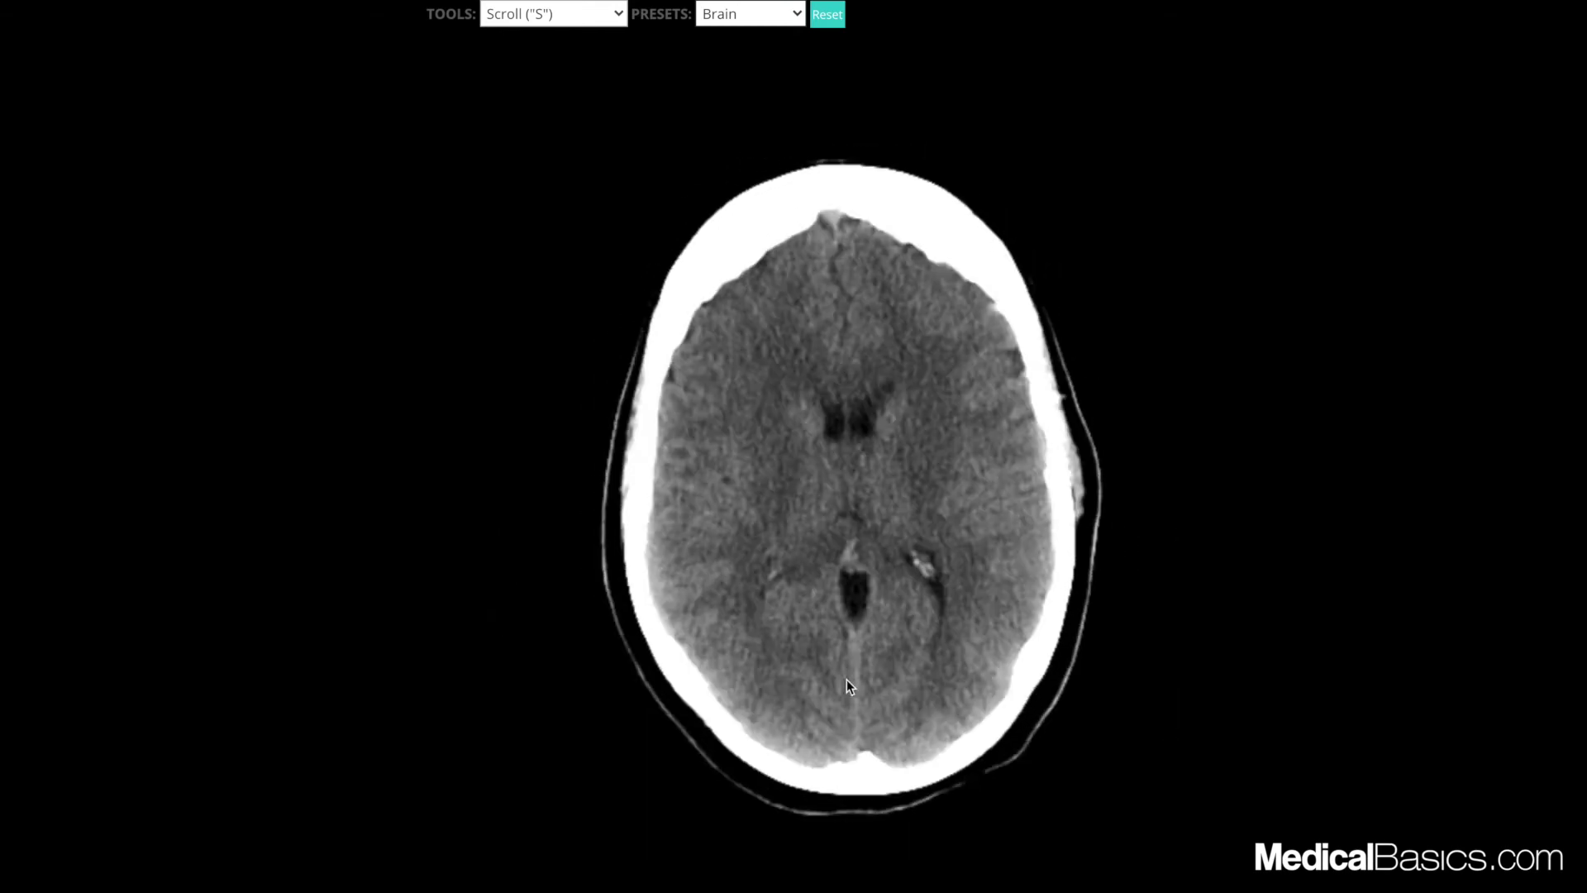
{"action": "scroll", "coordinate": [845, 693], "scroll_direction": "up", "scroll_amount": 12}
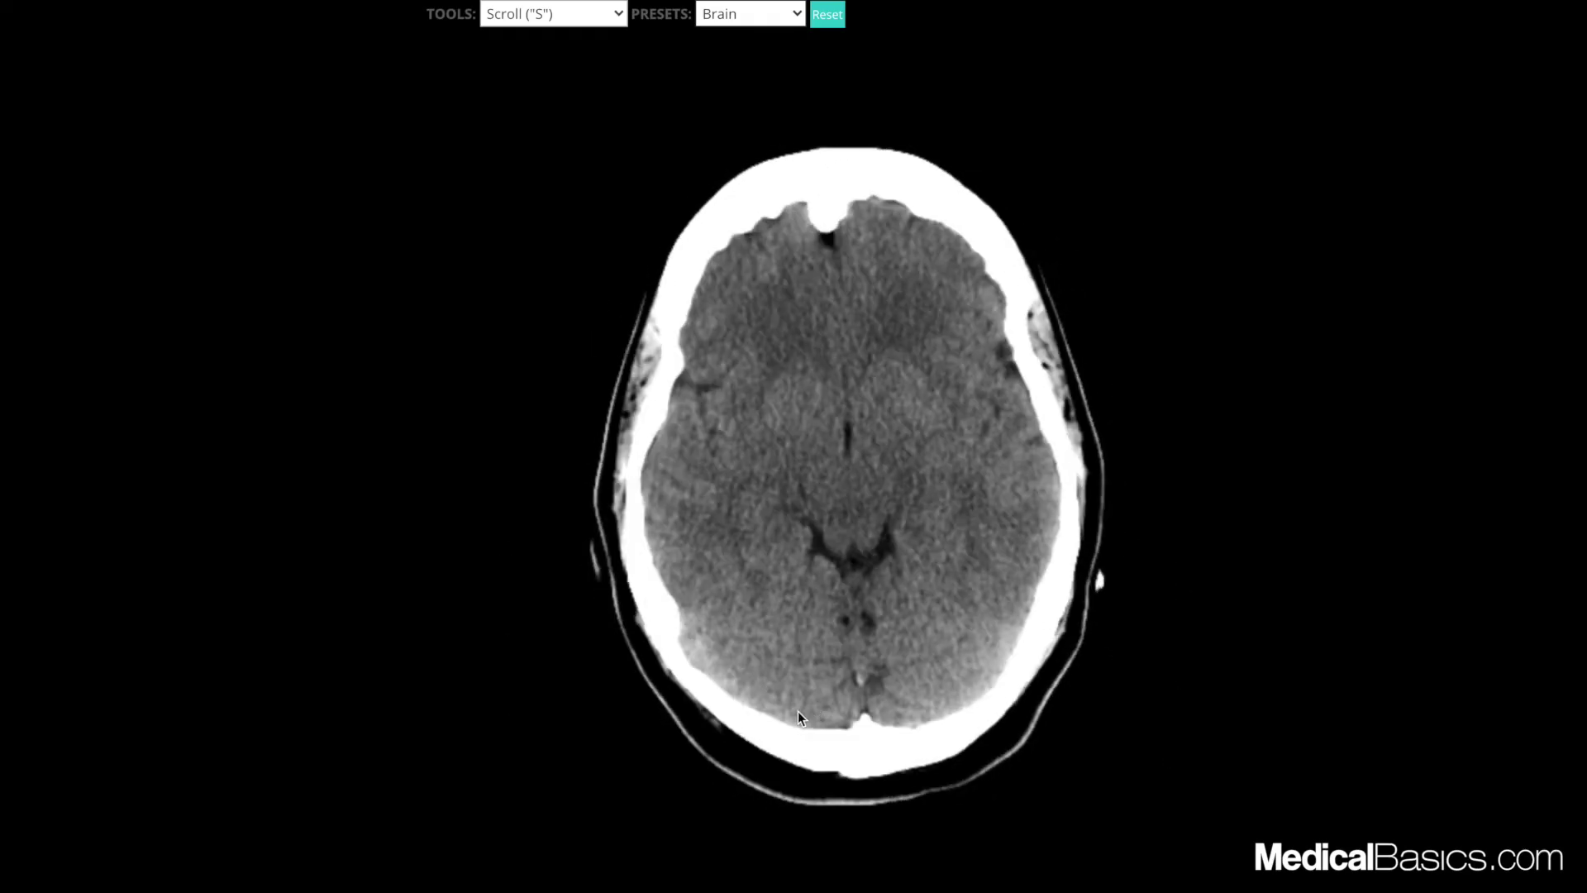
{"action": "scroll", "coordinate": [795, 718], "scroll_direction": "up", "scroll_amount": 5}
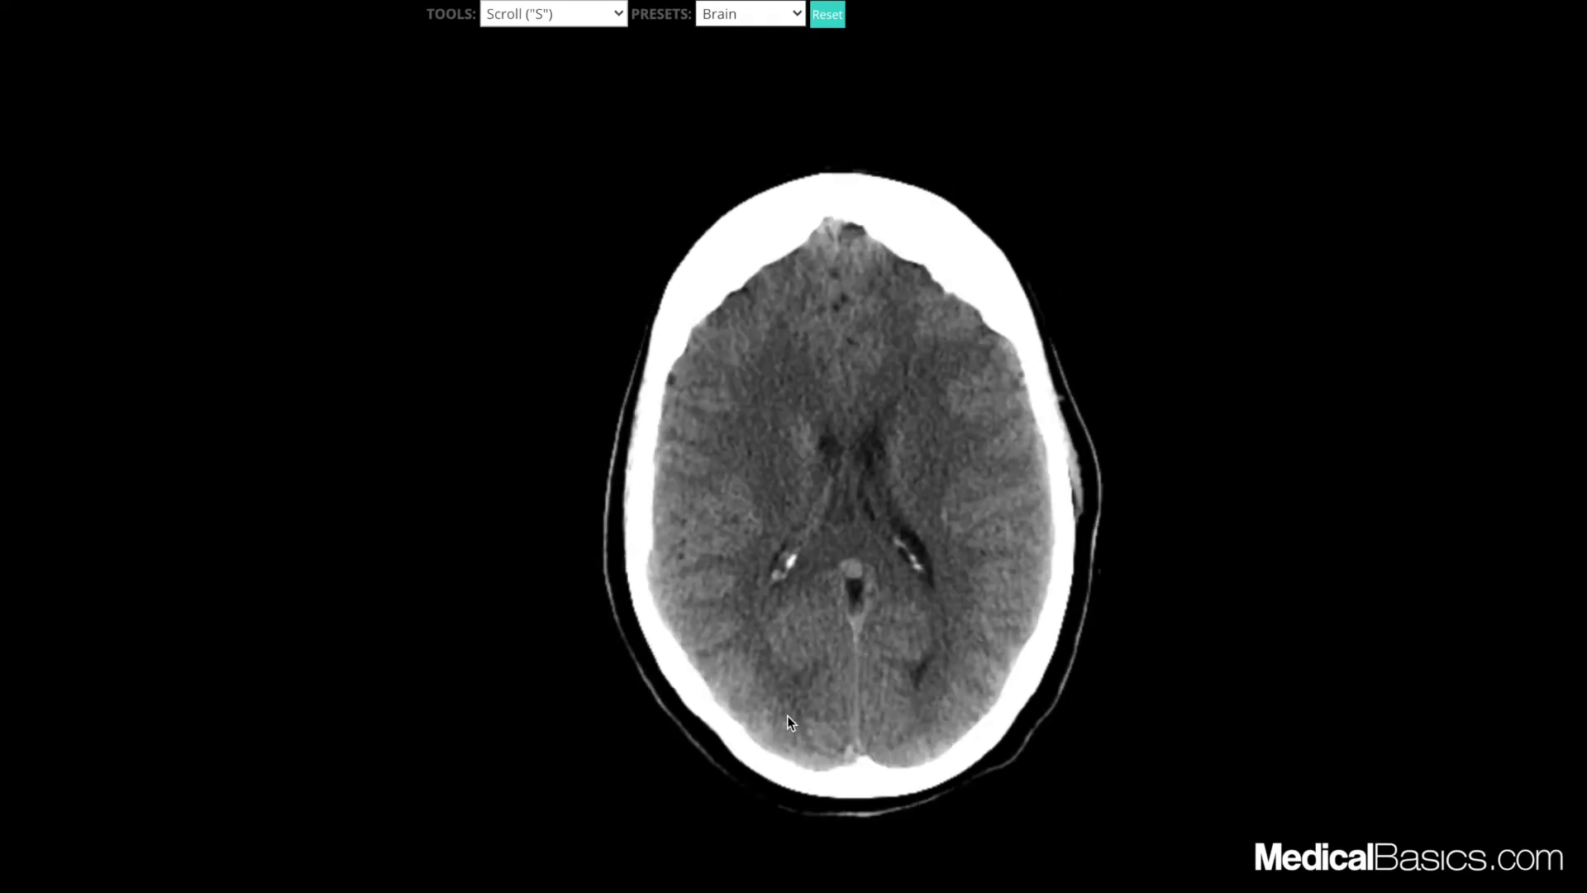
{"action": "scroll", "coordinate": [787, 715], "scroll_direction": "up", "scroll_amount": 10}
{"action": "scroll", "coordinate": [787, 712], "scroll_direction": "down", "scroll_amount": 4}
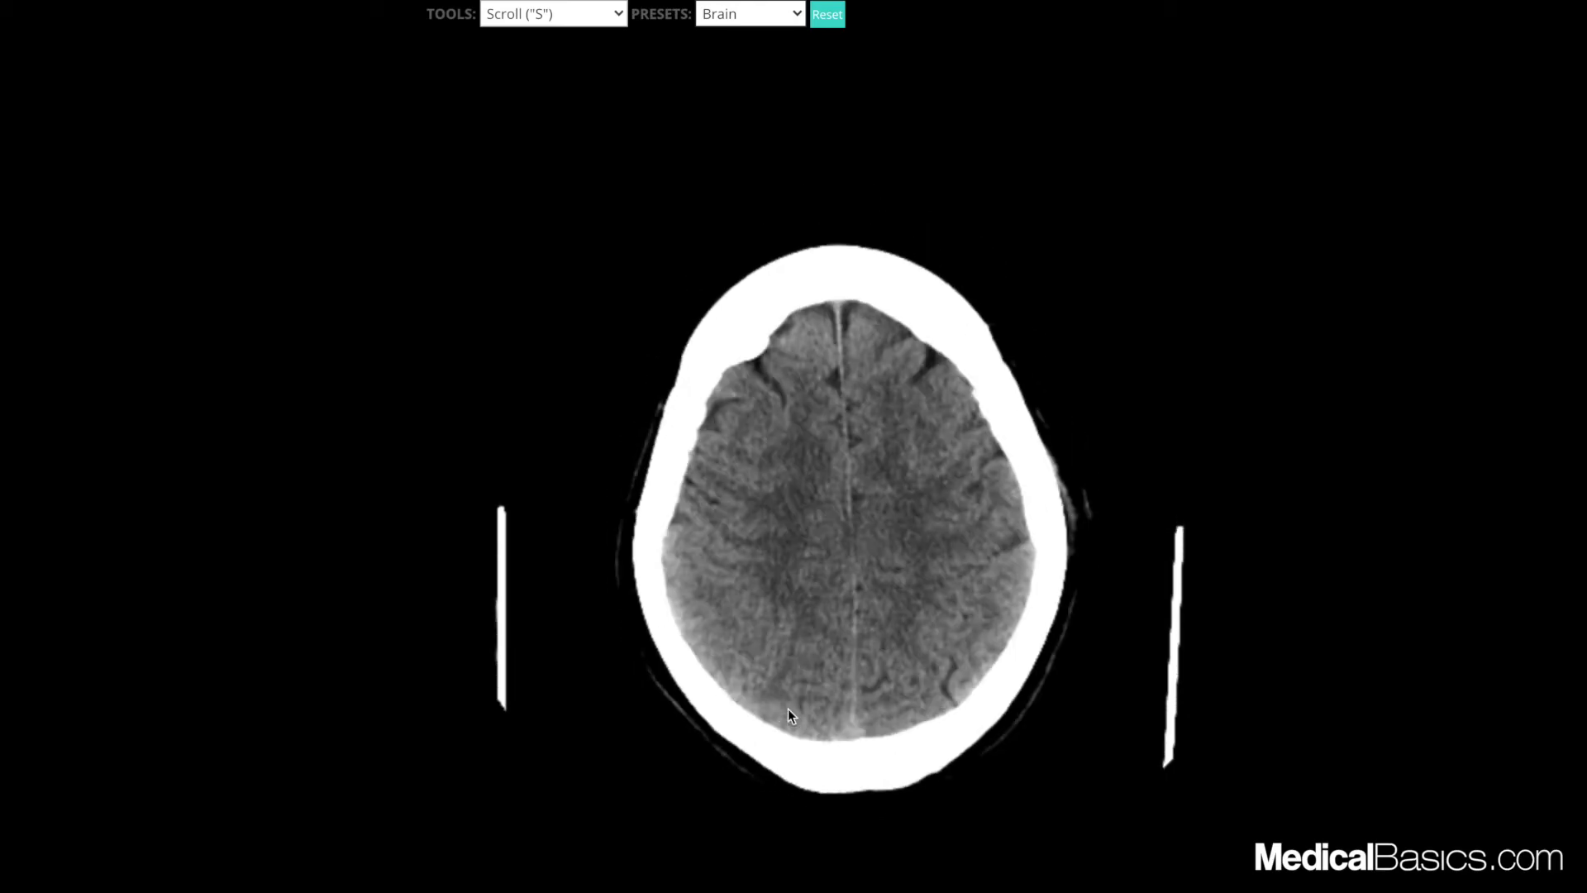
{"action": "scroll", "coordinate": [788, 711], "scroll_direction": "up", "scroll_amount": 3}
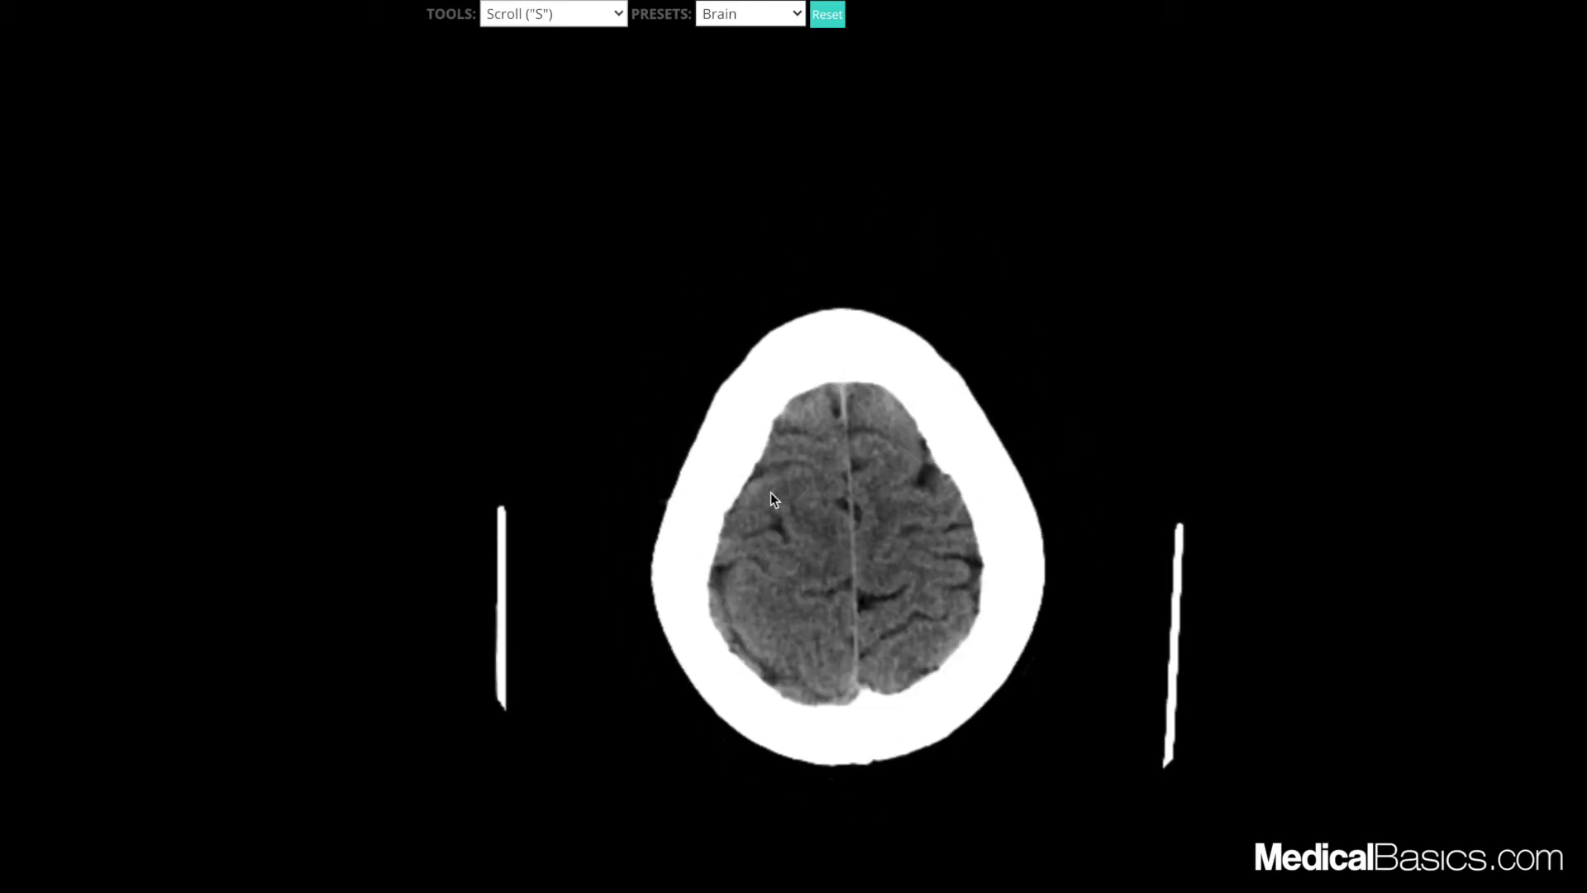
{"action": "scroll", "coordinate": [778, 487], "scroll_direction": "down", "scroll_amount": 3}
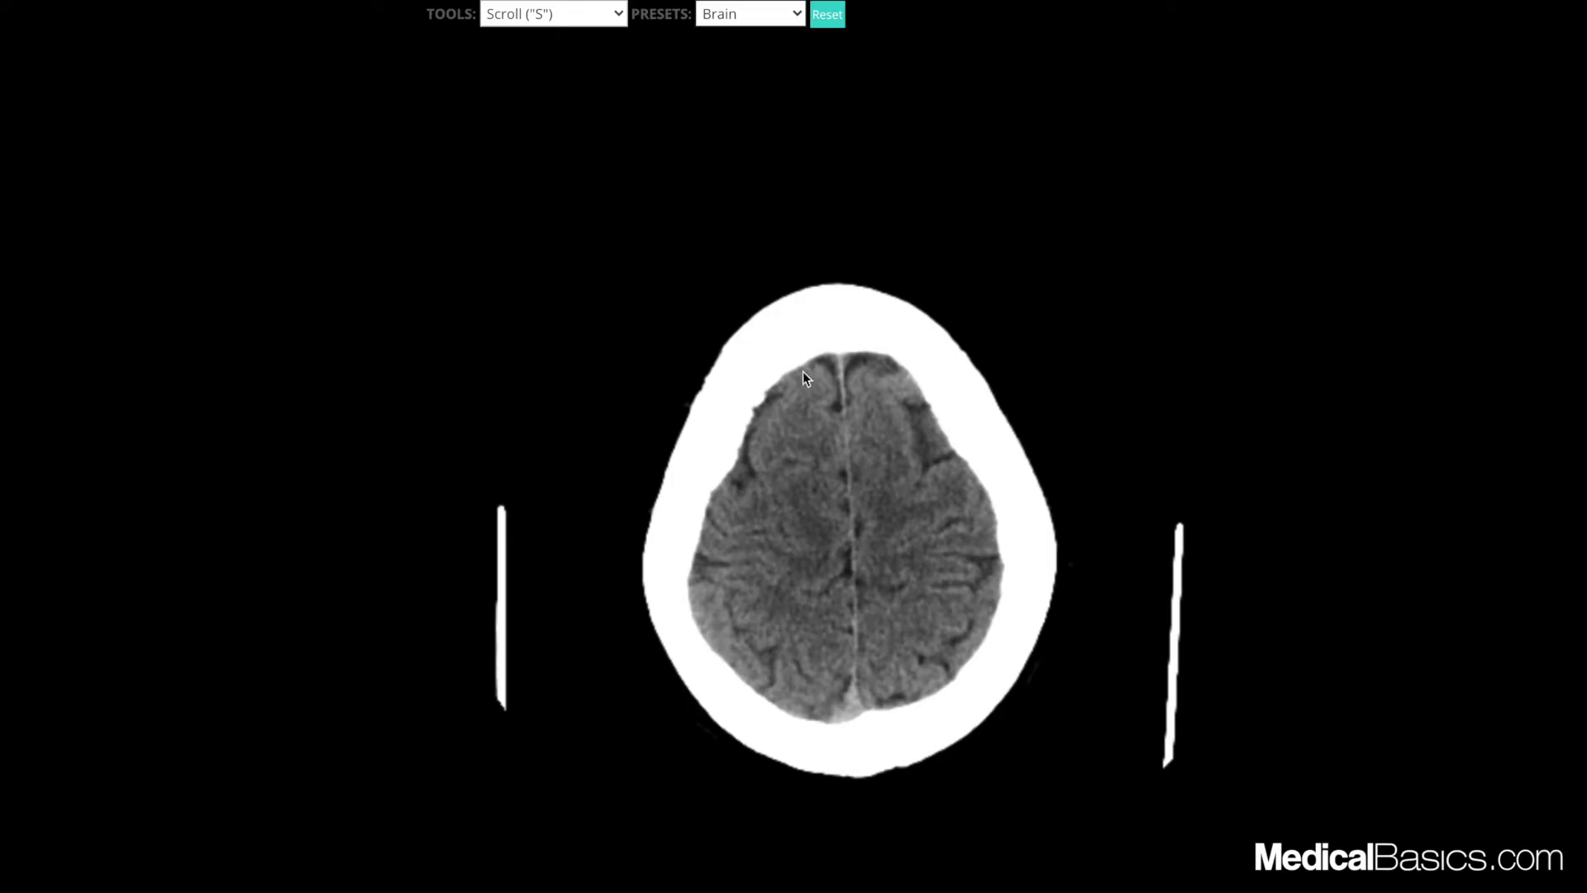
{"action": "scroll", "coordinate": [825, 356], "scroll_direction": "up", "scroll_amount": 8}
{"action": "scroll", "coordinate": [820, 454], "scroll_direction": "down", "scroll_amount": 6}
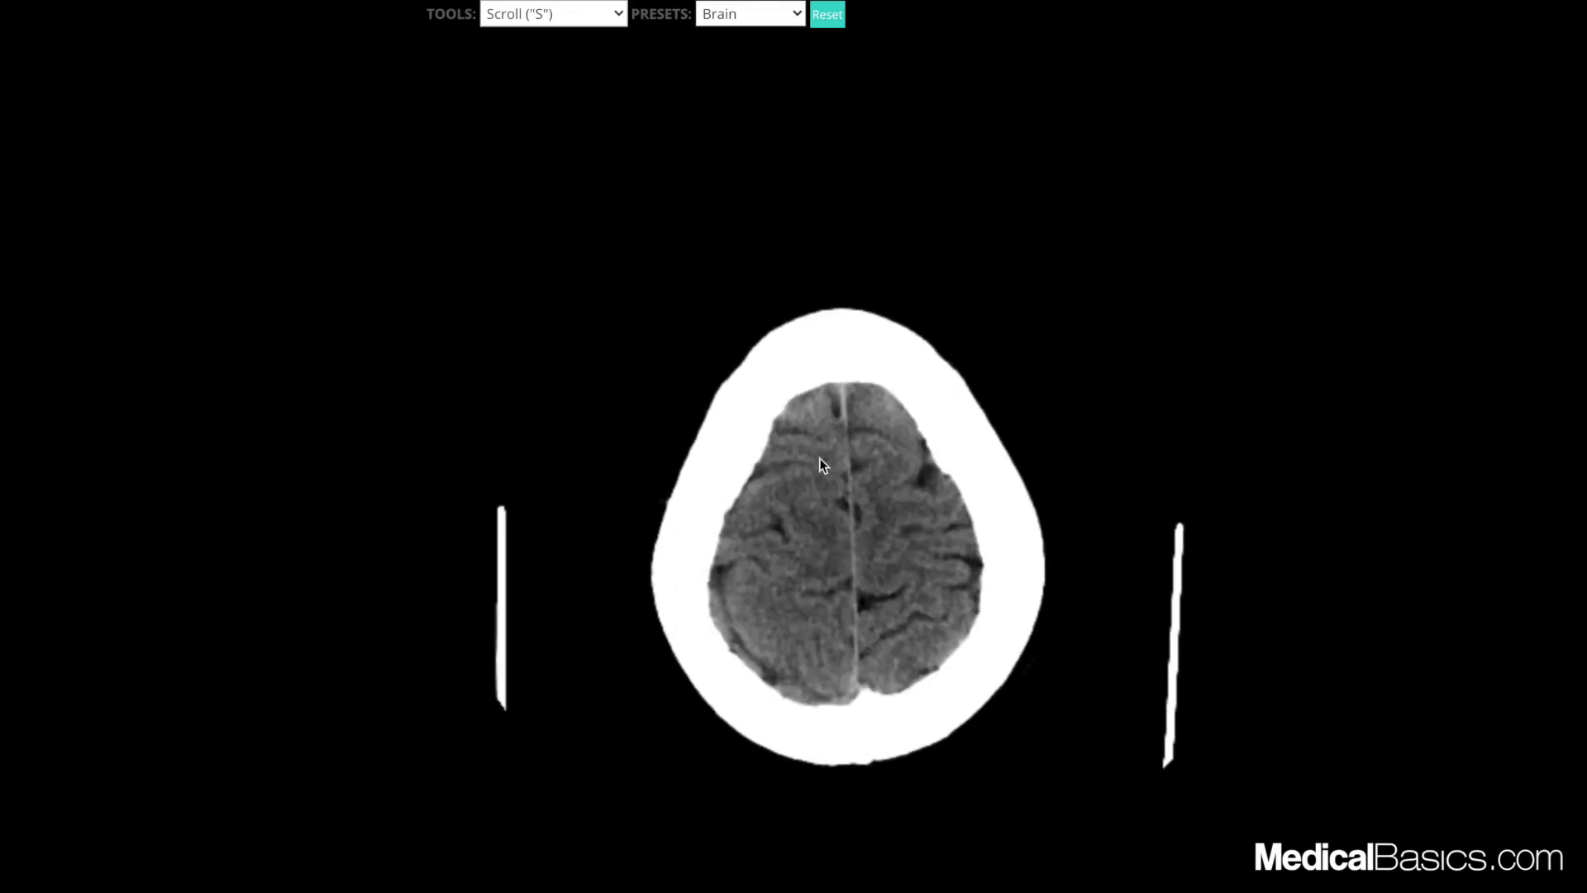
{"action": "scroll", "coordinate": [825, 365], "scroll_direction": "down", "scroll_amount": 5}
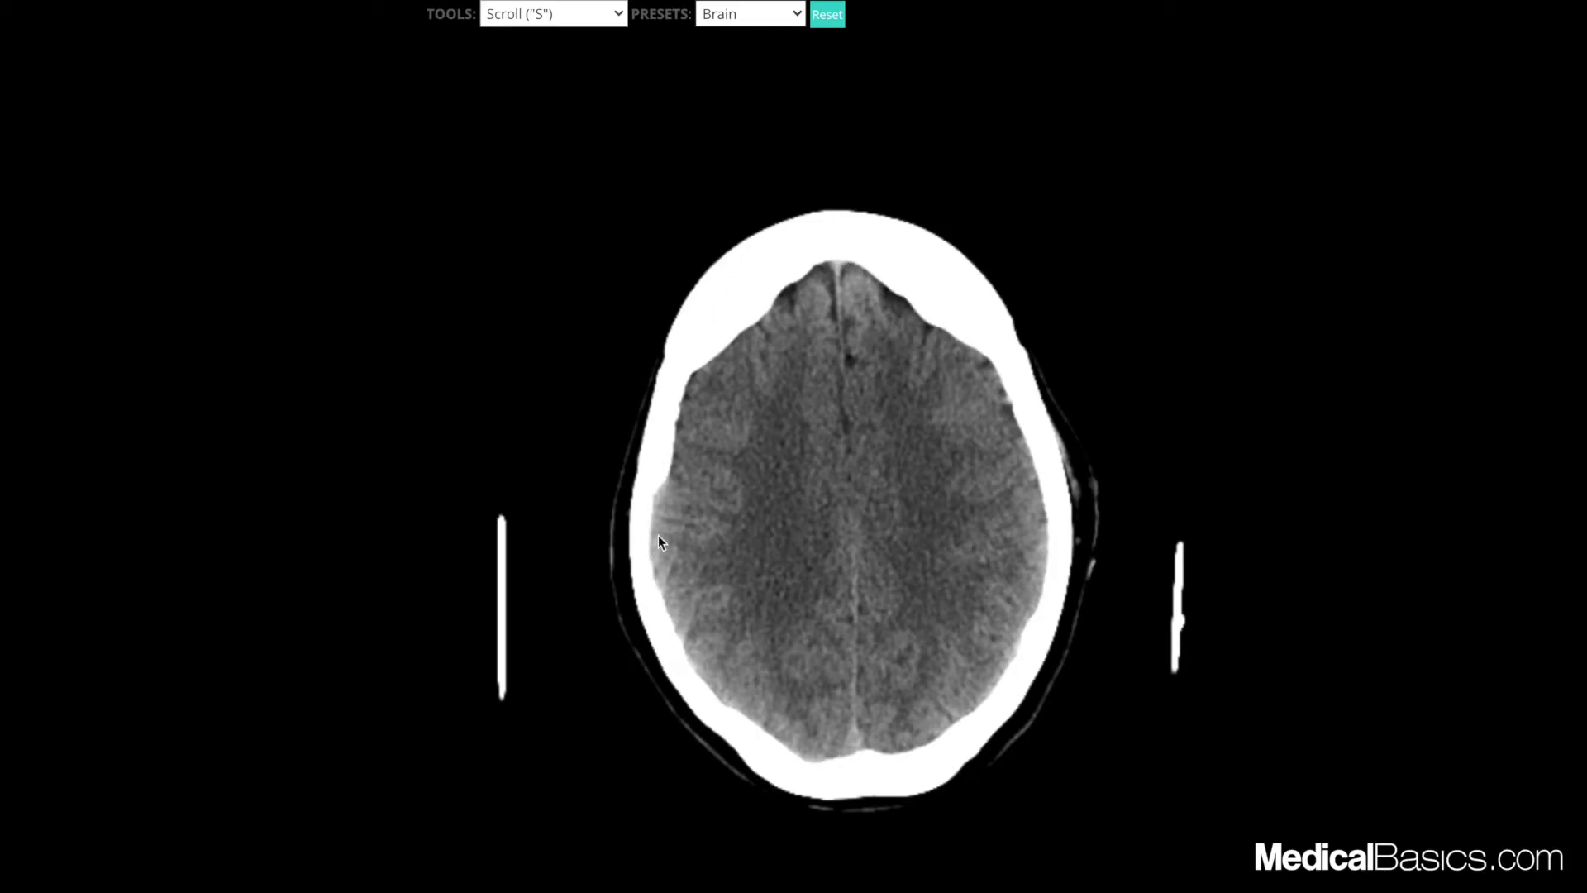
{"action": "scroll", "coordinate": [654, 513], "scroll_direction": "down", "scroll_amount": 10}
{"action": "scroll", "coordinate": [680, 346], "scroll_direction": "down", "scroll_amount": 3}
{"action": "scroll", "coordinate": [668, 423], "scroll_direction": "up", "scroll_amount": 15}
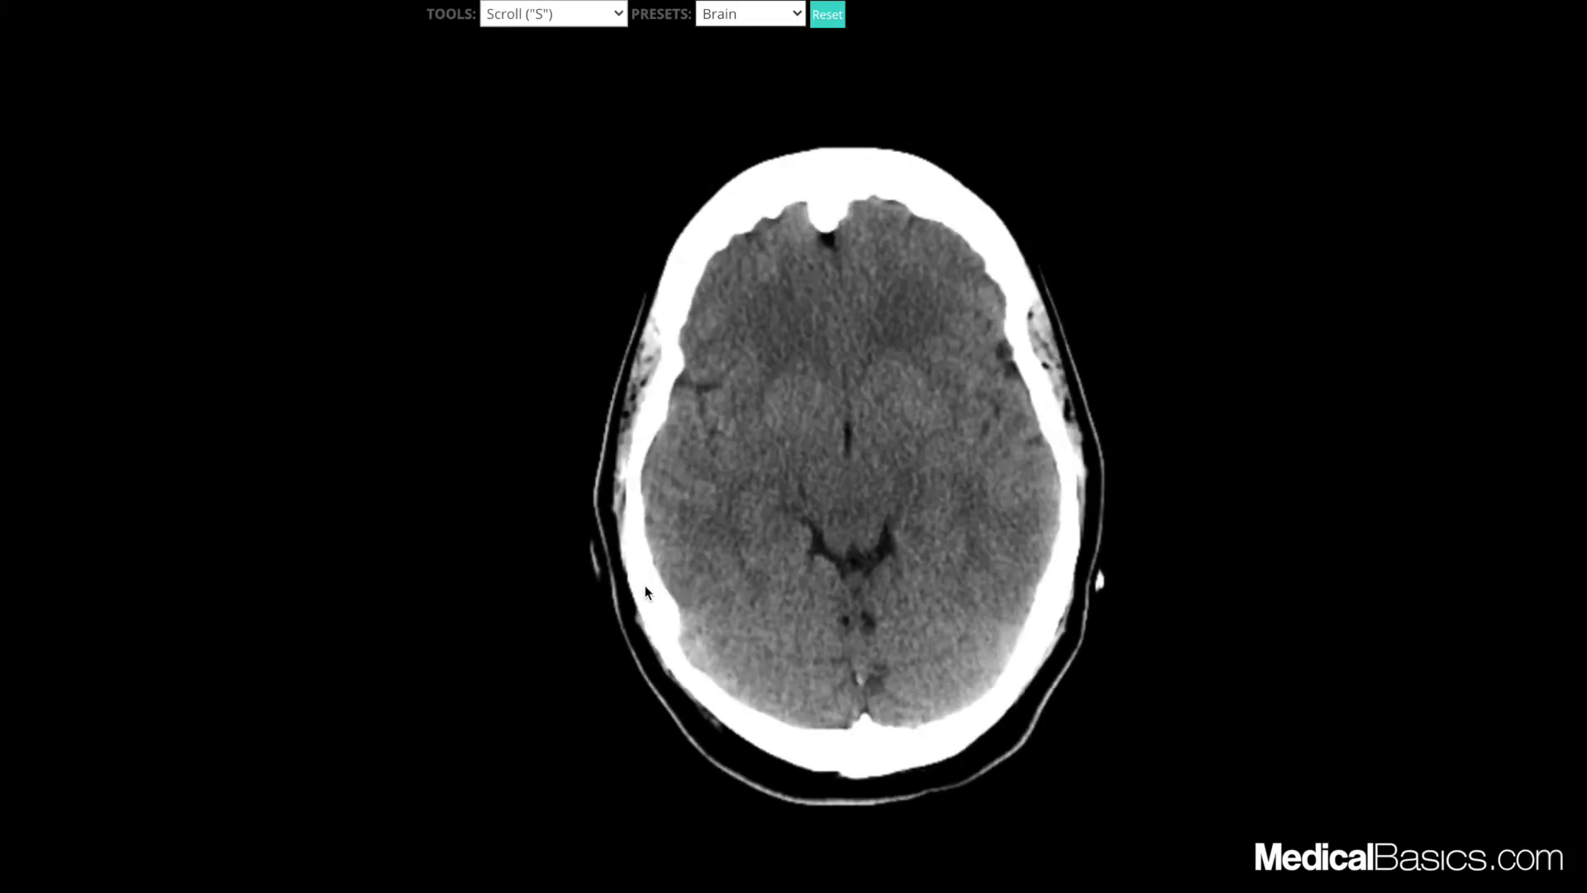
{"action": "scroll", "coordinate": [761, 749], "scroll_direction": "up", "scroll_amount": 6}
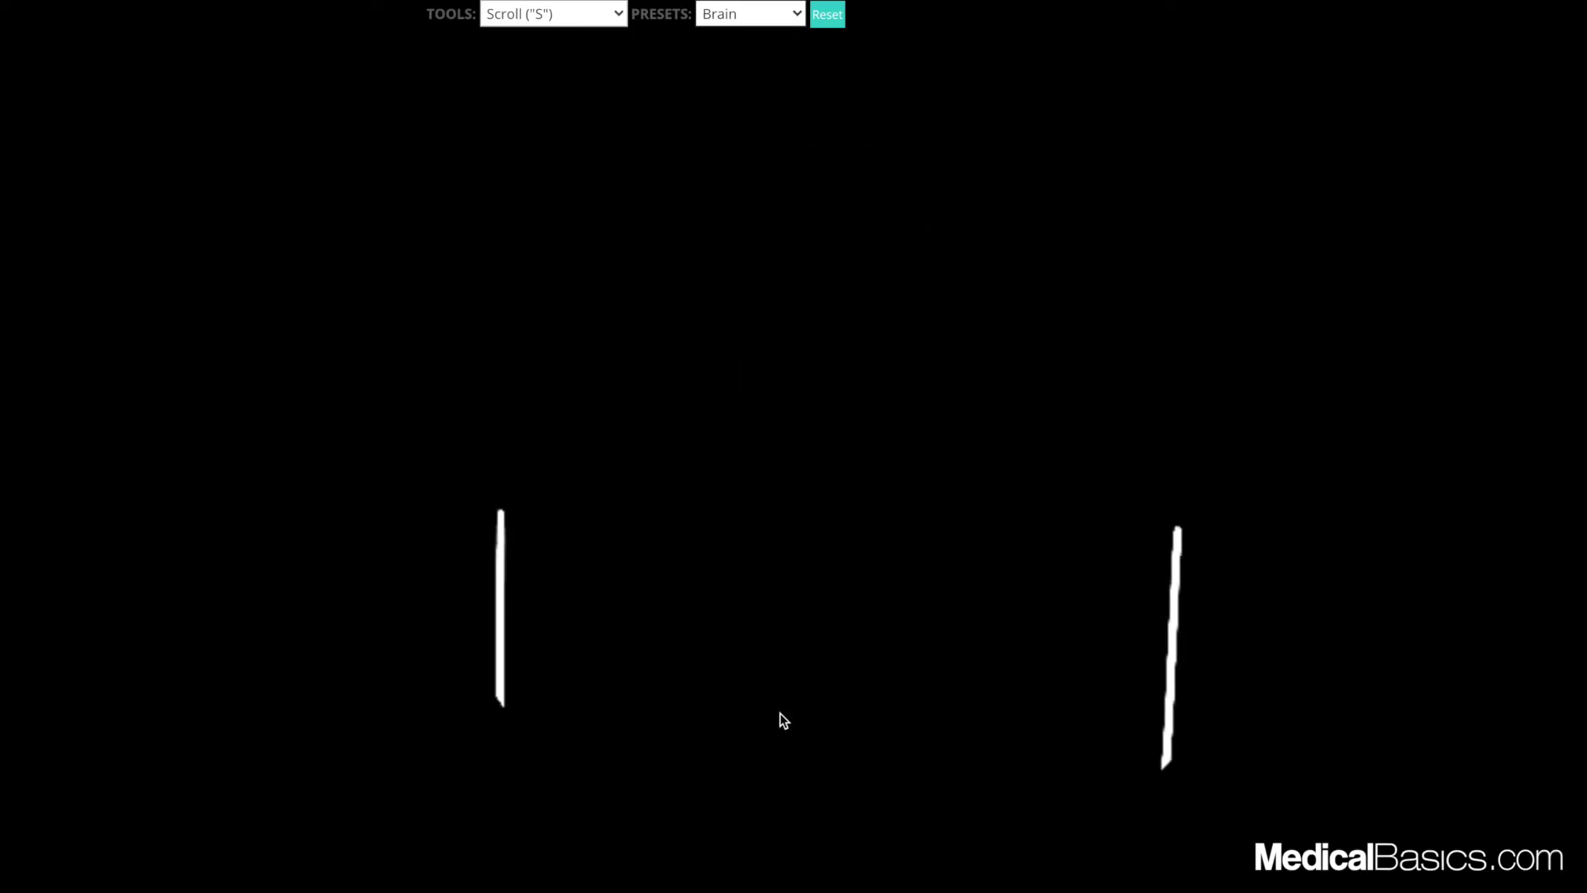
{"action": "scroll", "coordinate": [780, 712], "scroll_direction": "down", "scroll_amount": 8}
{"action": "scroll", "coordinate": [815, 703], "scroll_direction": "down", "scroll_amount": 10}
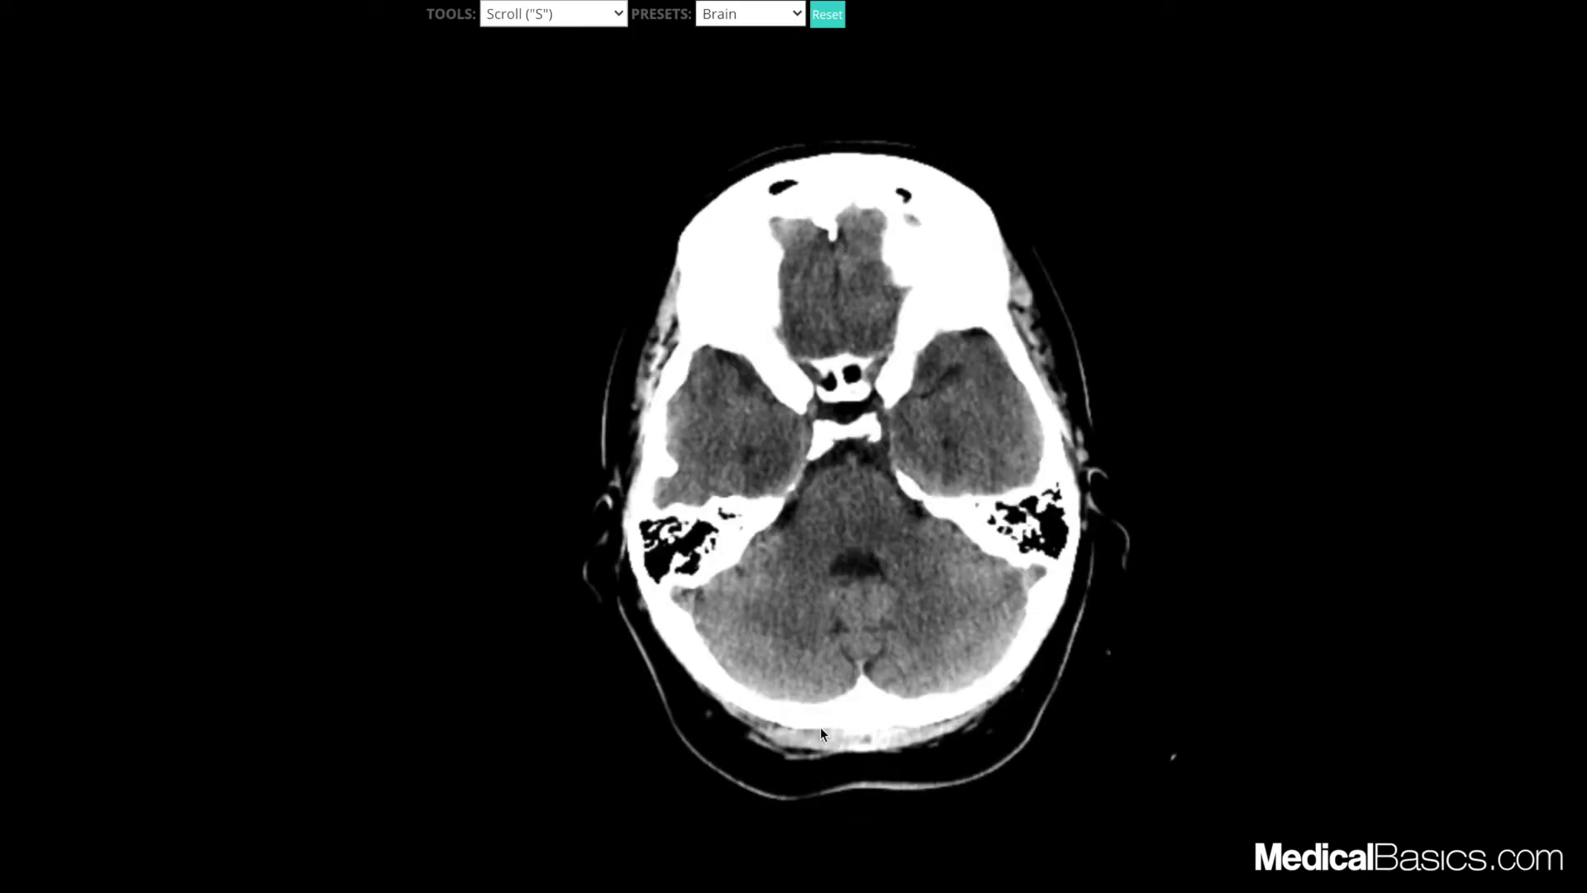
{"action": "scroll", "coordinate": [992, 684], "scroll_direction": "up", "scroll_amount": 10}
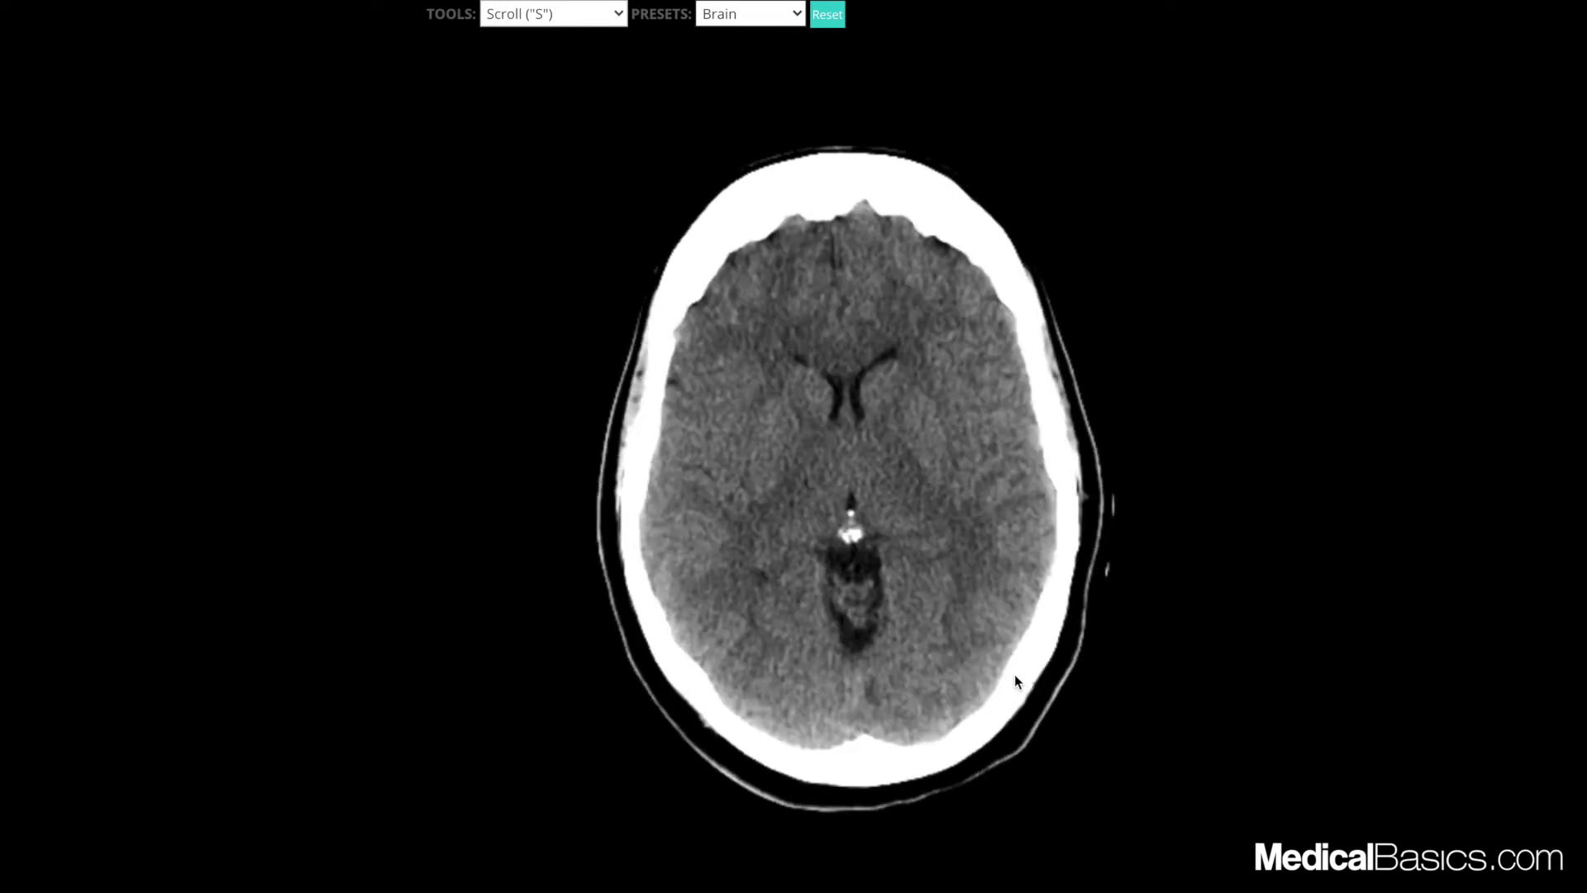
{"action": "scroll", "coordinate": [1001, 669], "scroll_direction": "up", "scroll_amount": 5}
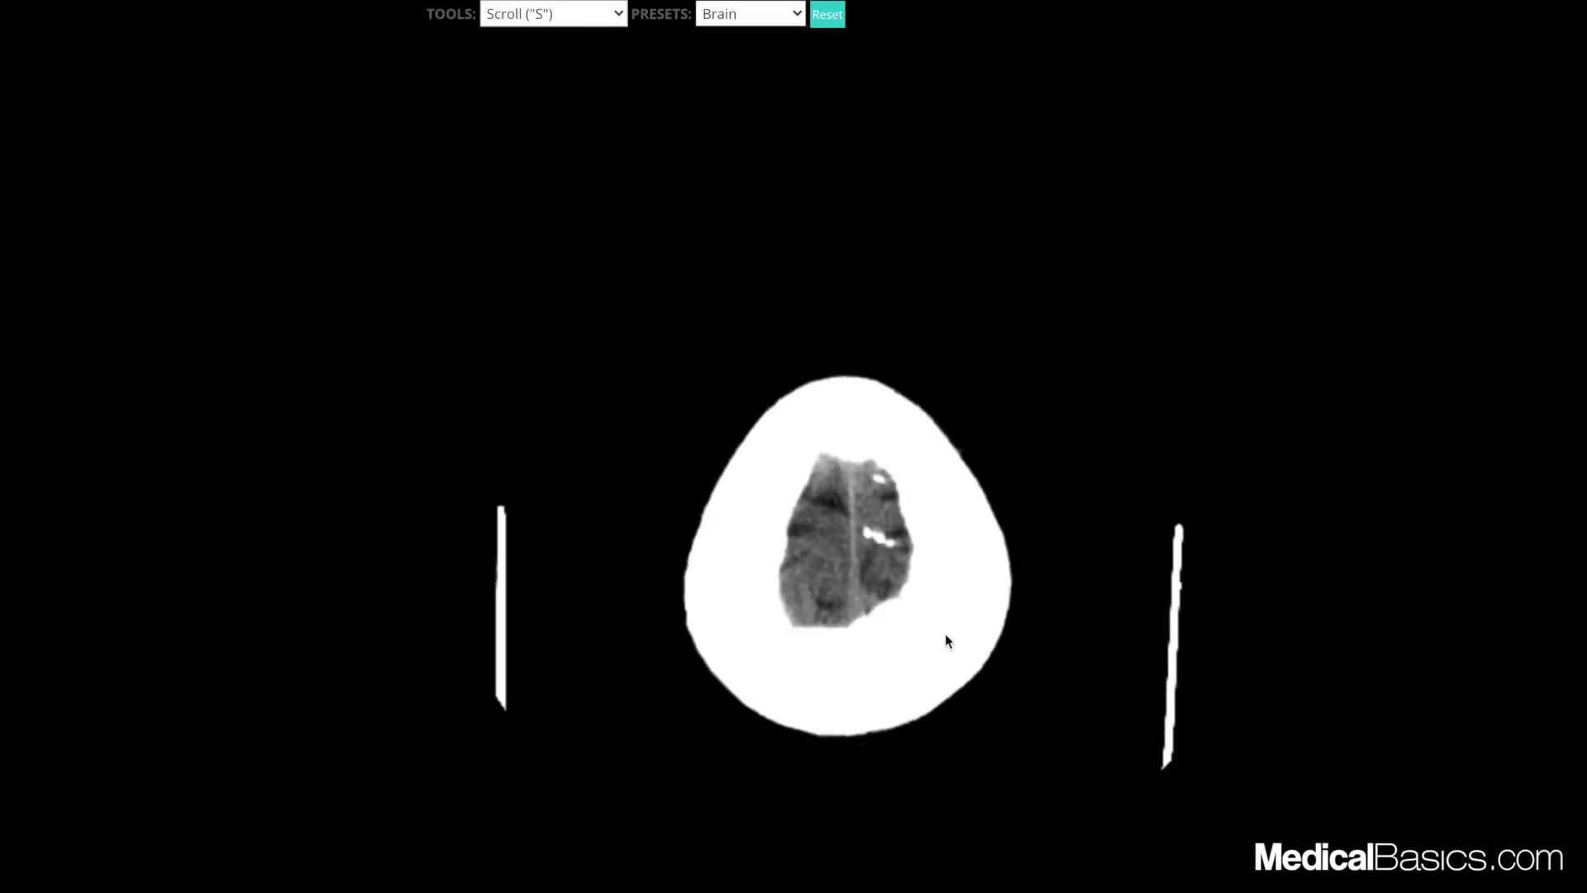
{"action": "scroll", "coordinate": [946, 634], "scroll_direction": "down", "scroll_amount": 7}
{"action": "scroll", "coordinate": [959, 633], "scroll_direction": "down", "scroll_amount": 8}
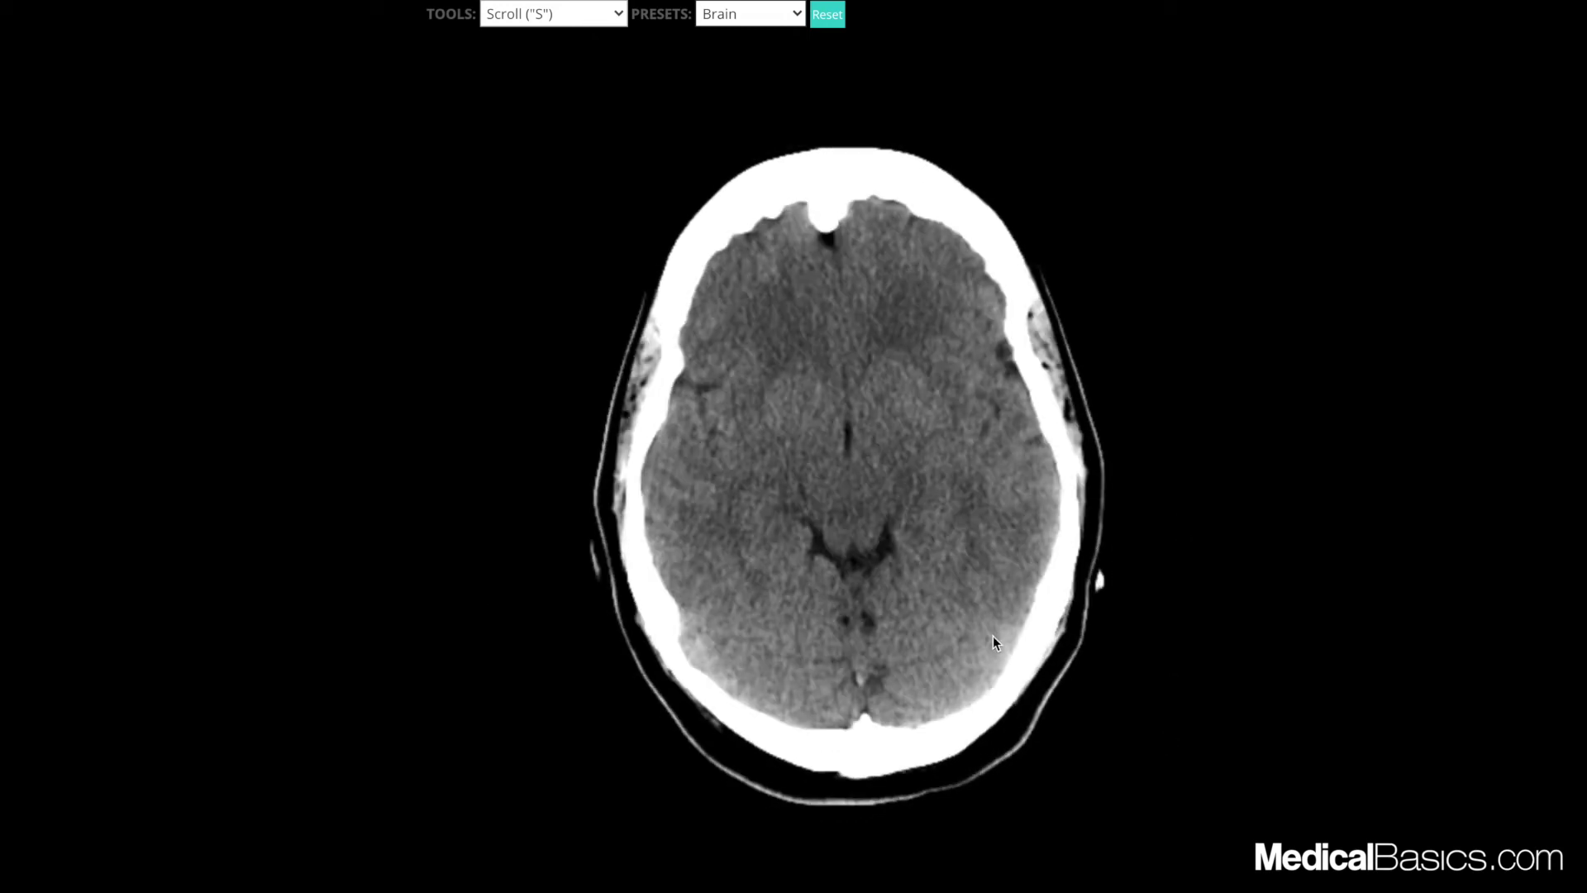
{"action": "scroll", "coordinate": [996, 595], "scroll_direction": "up", "scroll_amount": 4}
{"action": "scroll", "coordinate": [1003, 566], "scroll_direction": "up", "scroll_amount": 10}
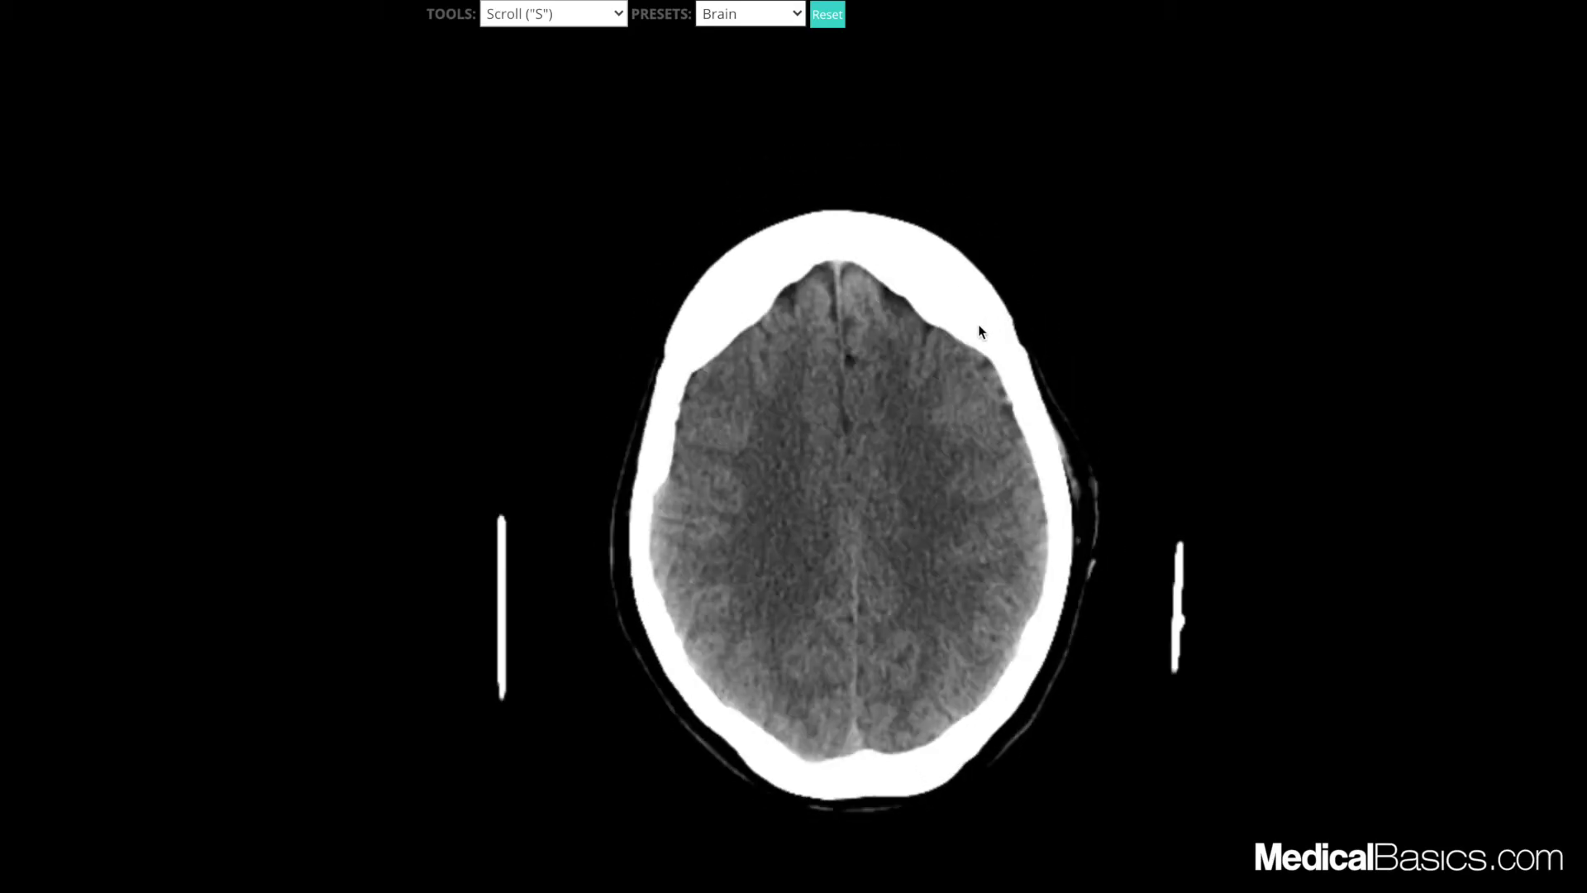
{"action": "scroll", "coordinate": [939, 413], "scroll_direction": "down", "scroll_amount": 12}
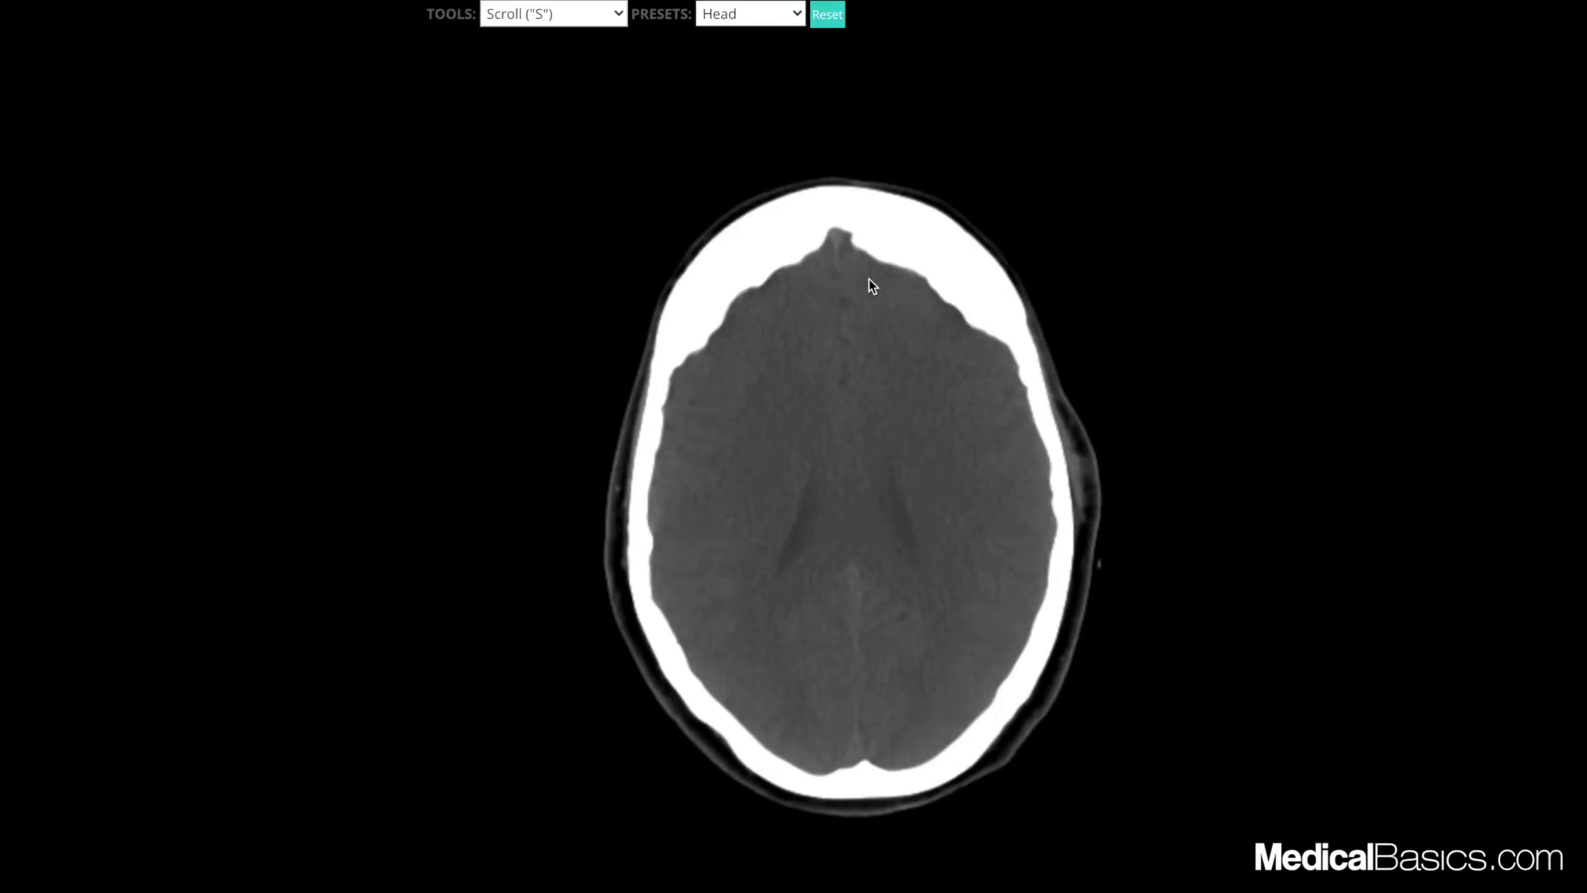
Page through the Head-window slices from the orbits to the vertex, ending at the midbrain and suprasellar cistern.
{"action": "scroll", "coordinate": [952, 364], "scroll_direction": "up", "scroll_amount": 10}
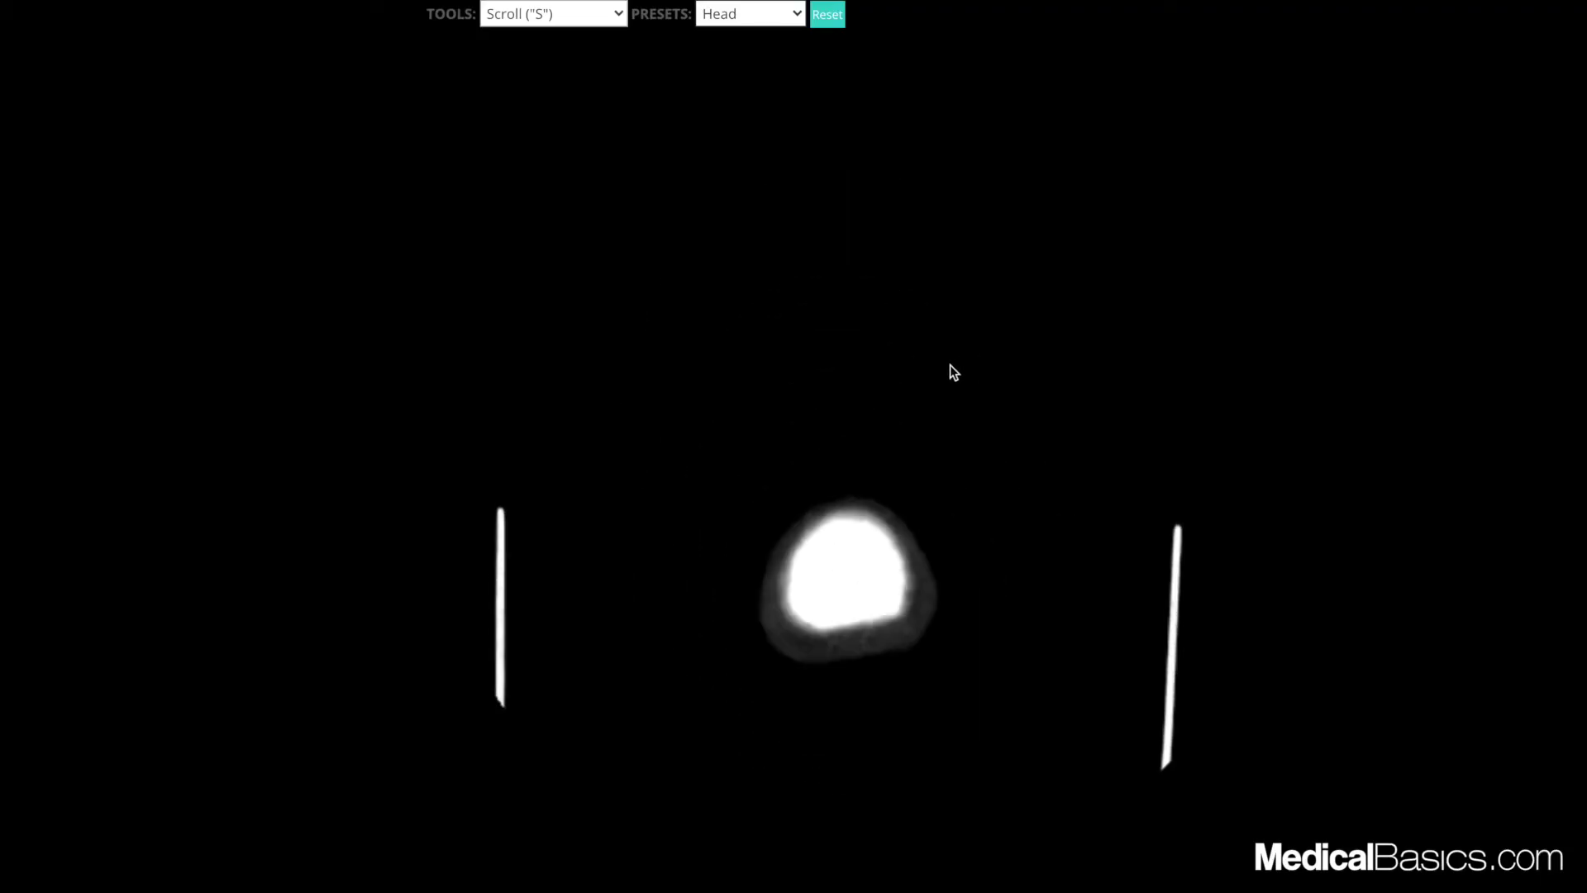
{"action": "scroll", "coordinate": [951, 365], "scroll_direction": "down", "scroll_amount": 3}
{"action": "scroll", "coordinate": [946, 450], "scroll_direction": "down", "scroll_amount": 4}
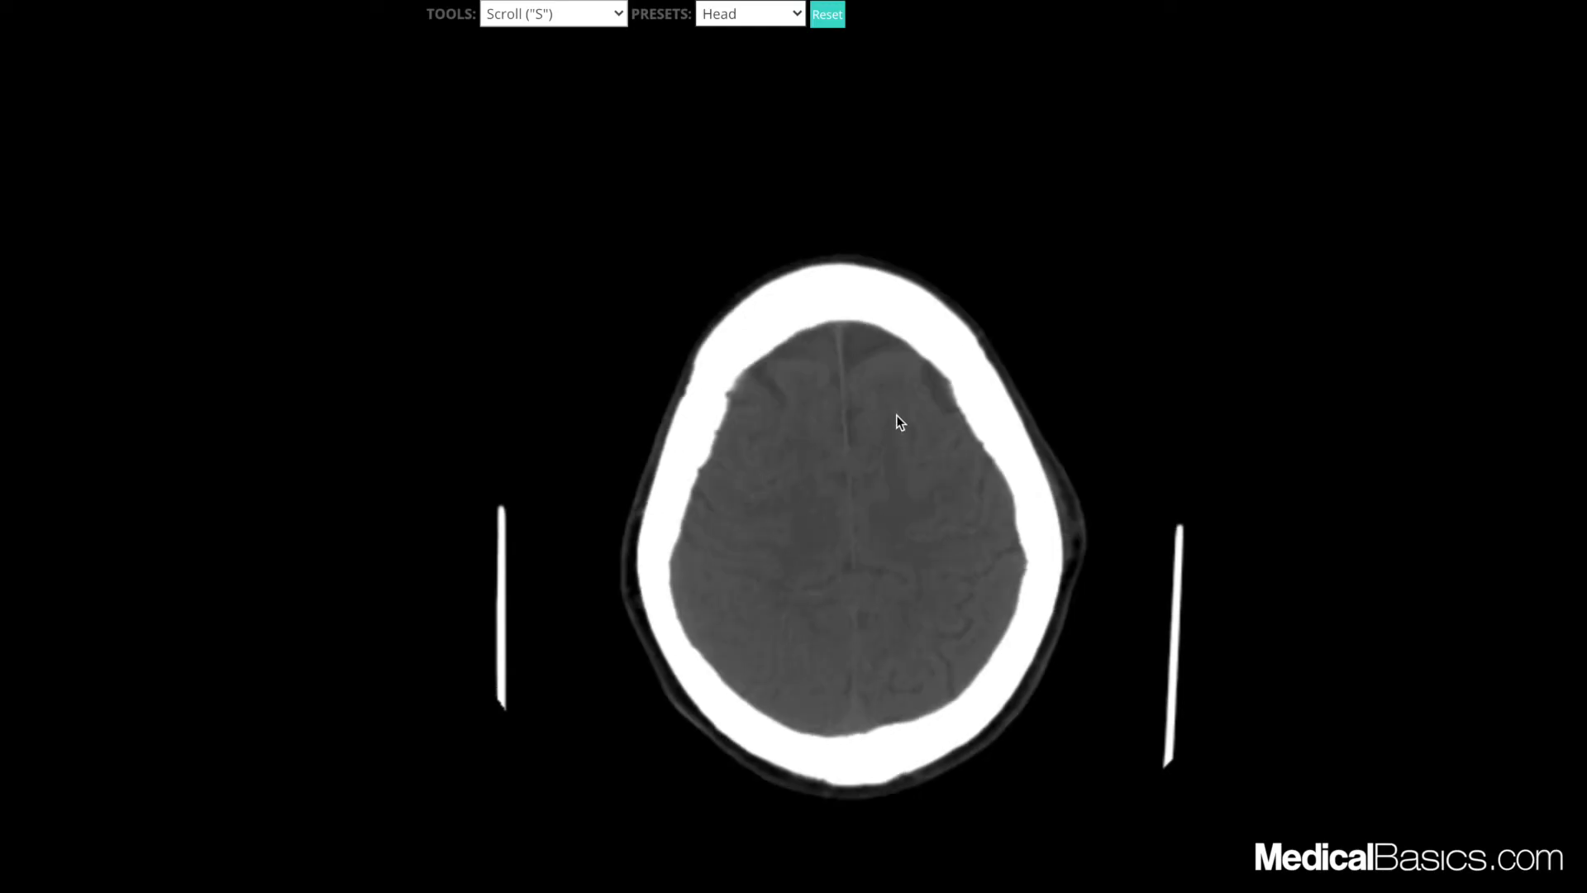
{"action": "scroll", "coordinate": [874, 368], "scroll_direction": "down", "scroll_amount": 6}
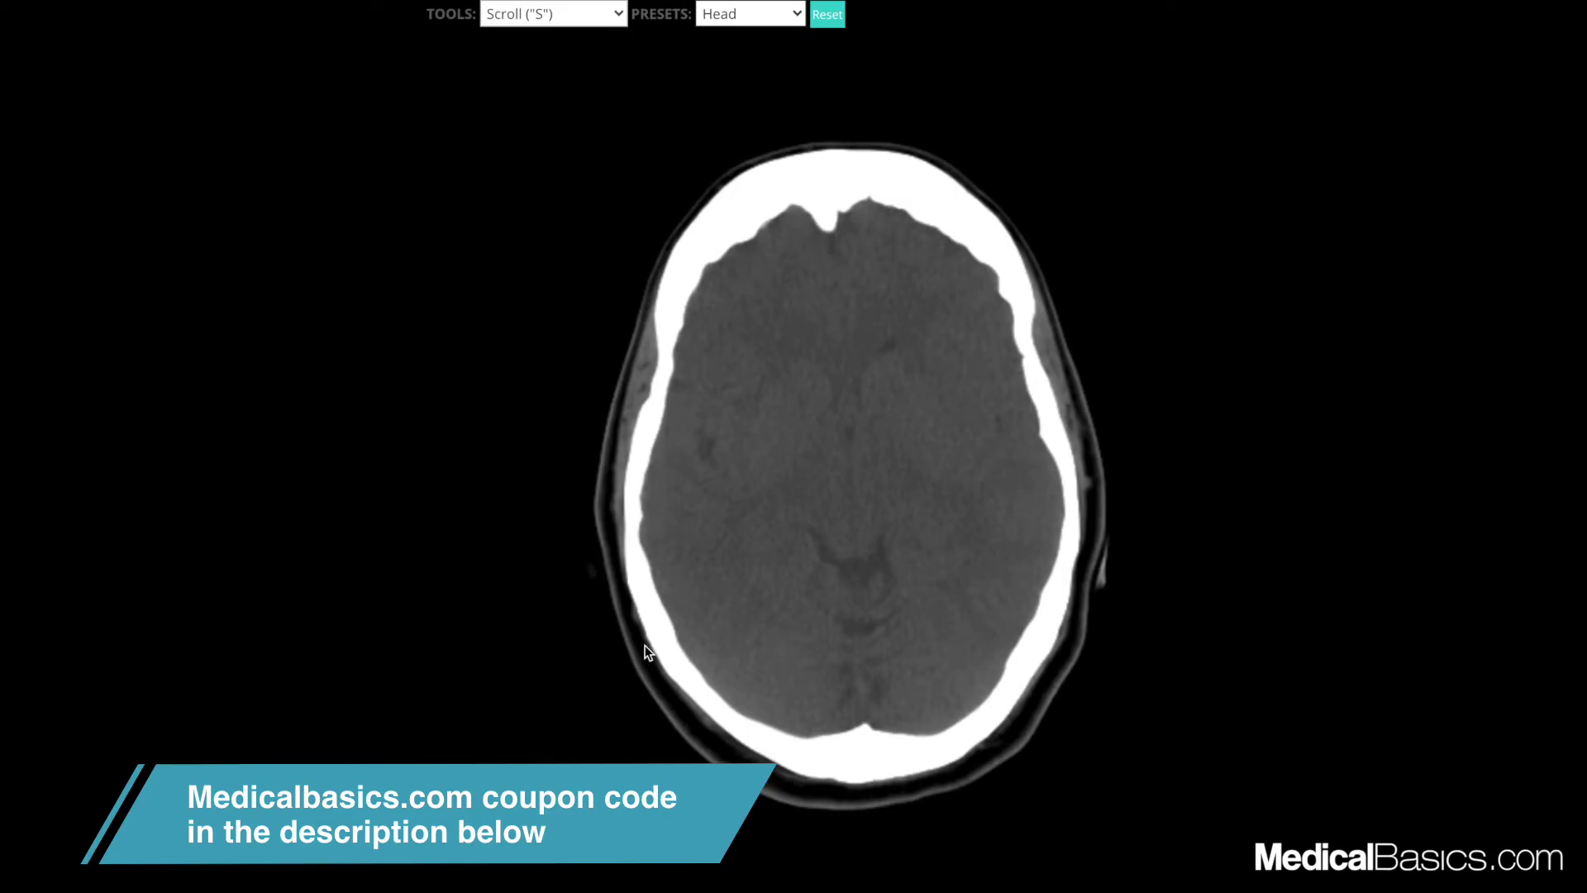
{"action": "scroll", "coordinate": [688, 372], "scroll_direction": "down", "scroll_amount": 10}
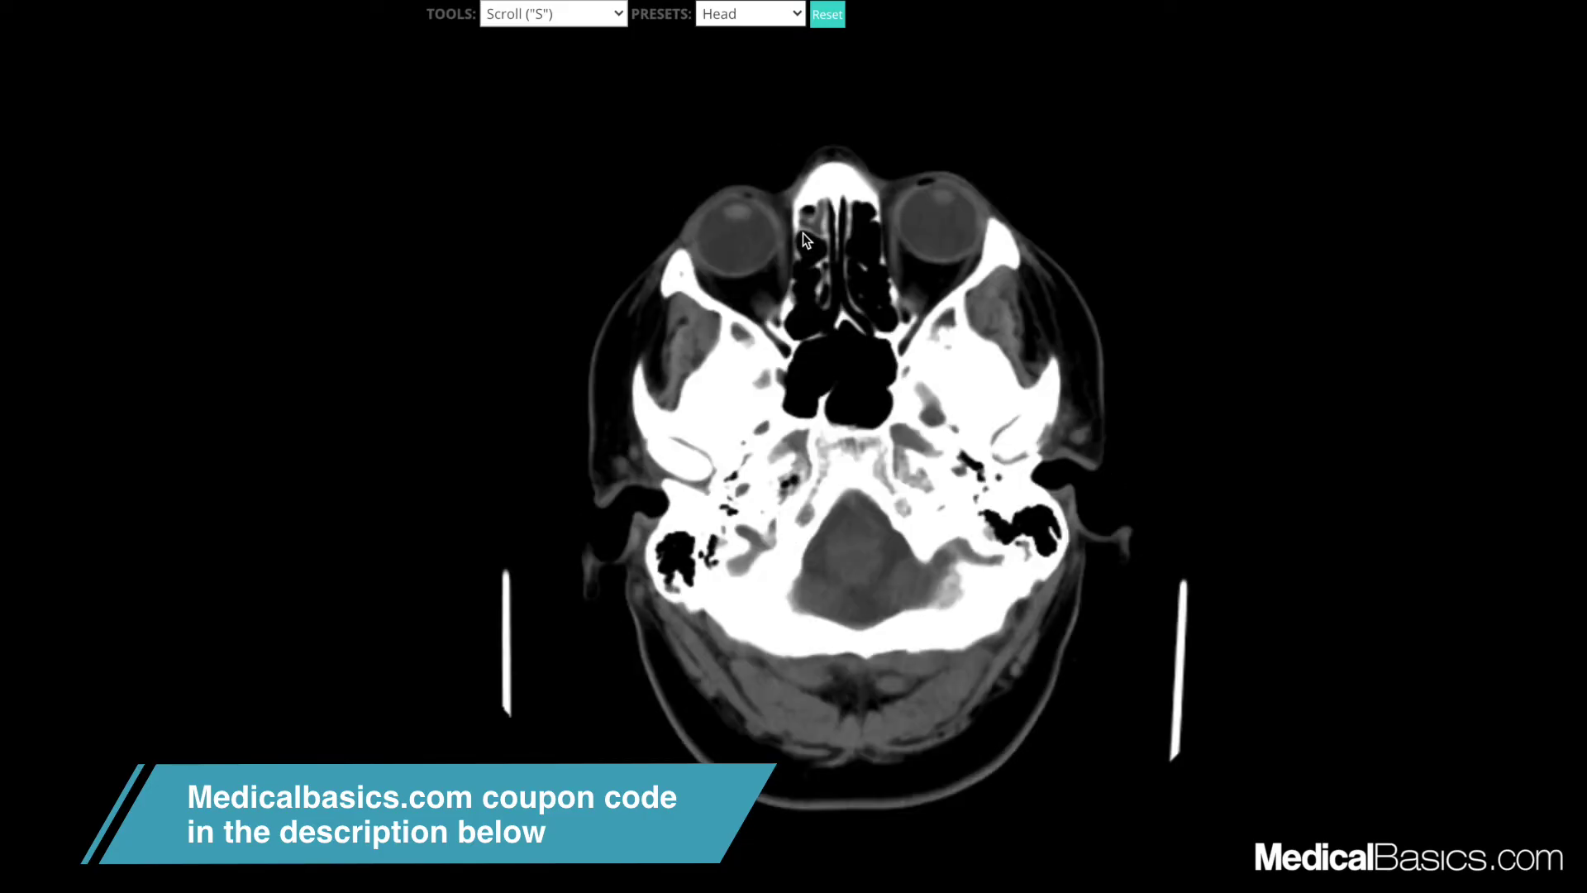
{"action": "scroll", "coordinate": [803, 233], "scroll_direction": "up", "scroll_amount": 10}
{"action": "scroll", "coordinate": [795, 218], "scroll_direction": "up", "scroll_amount": 10}
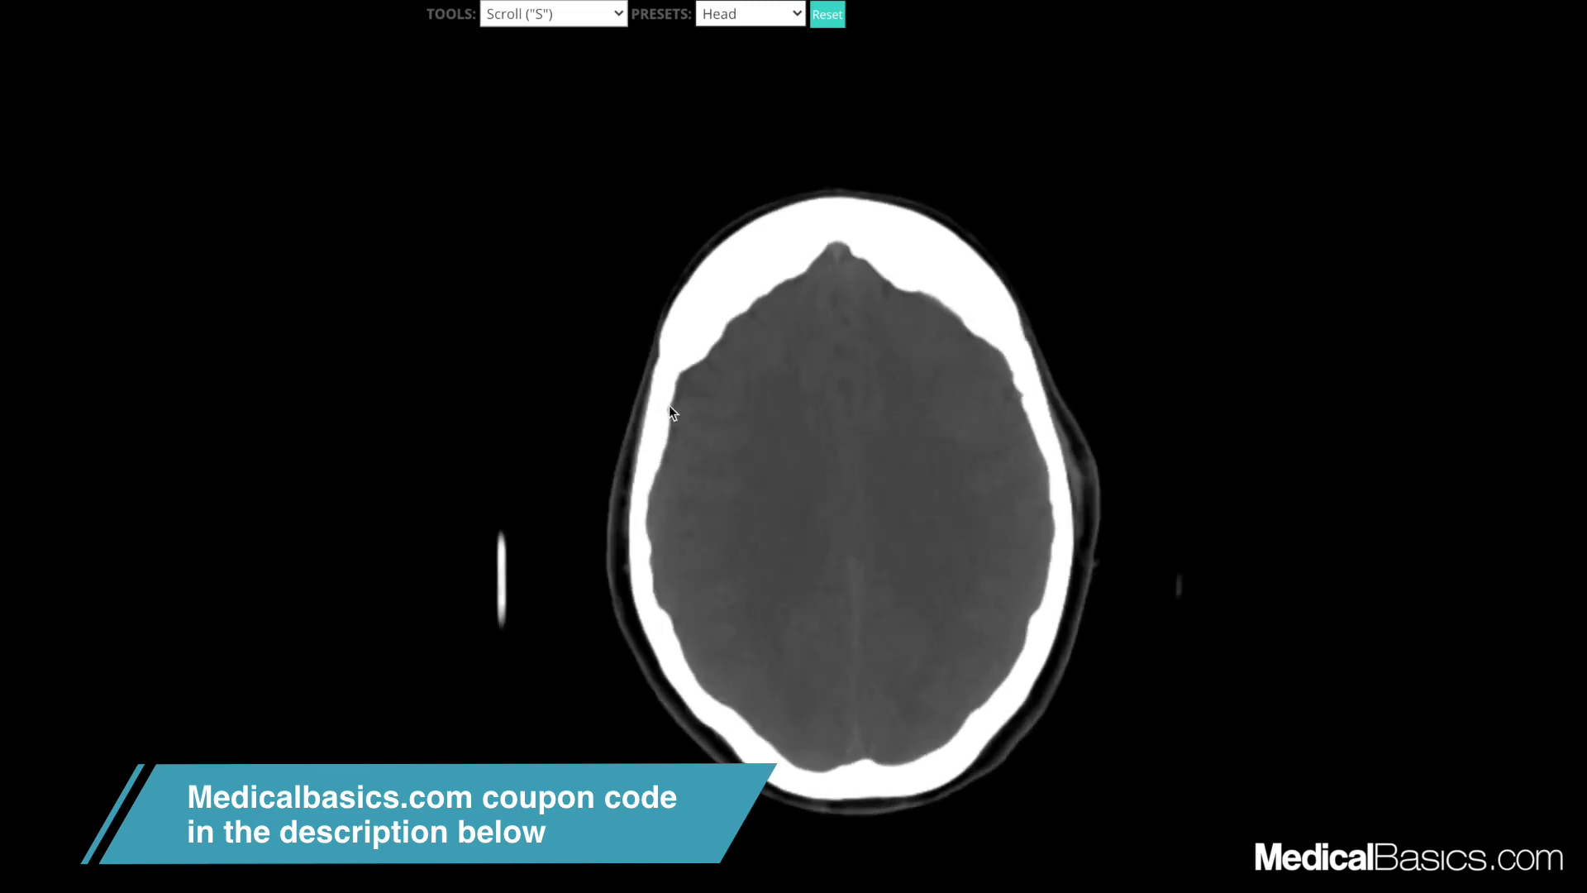
{"action": "scroll", "coordinate": [693, 546], "scroll_direction": "up", "scroll_amount": 5}
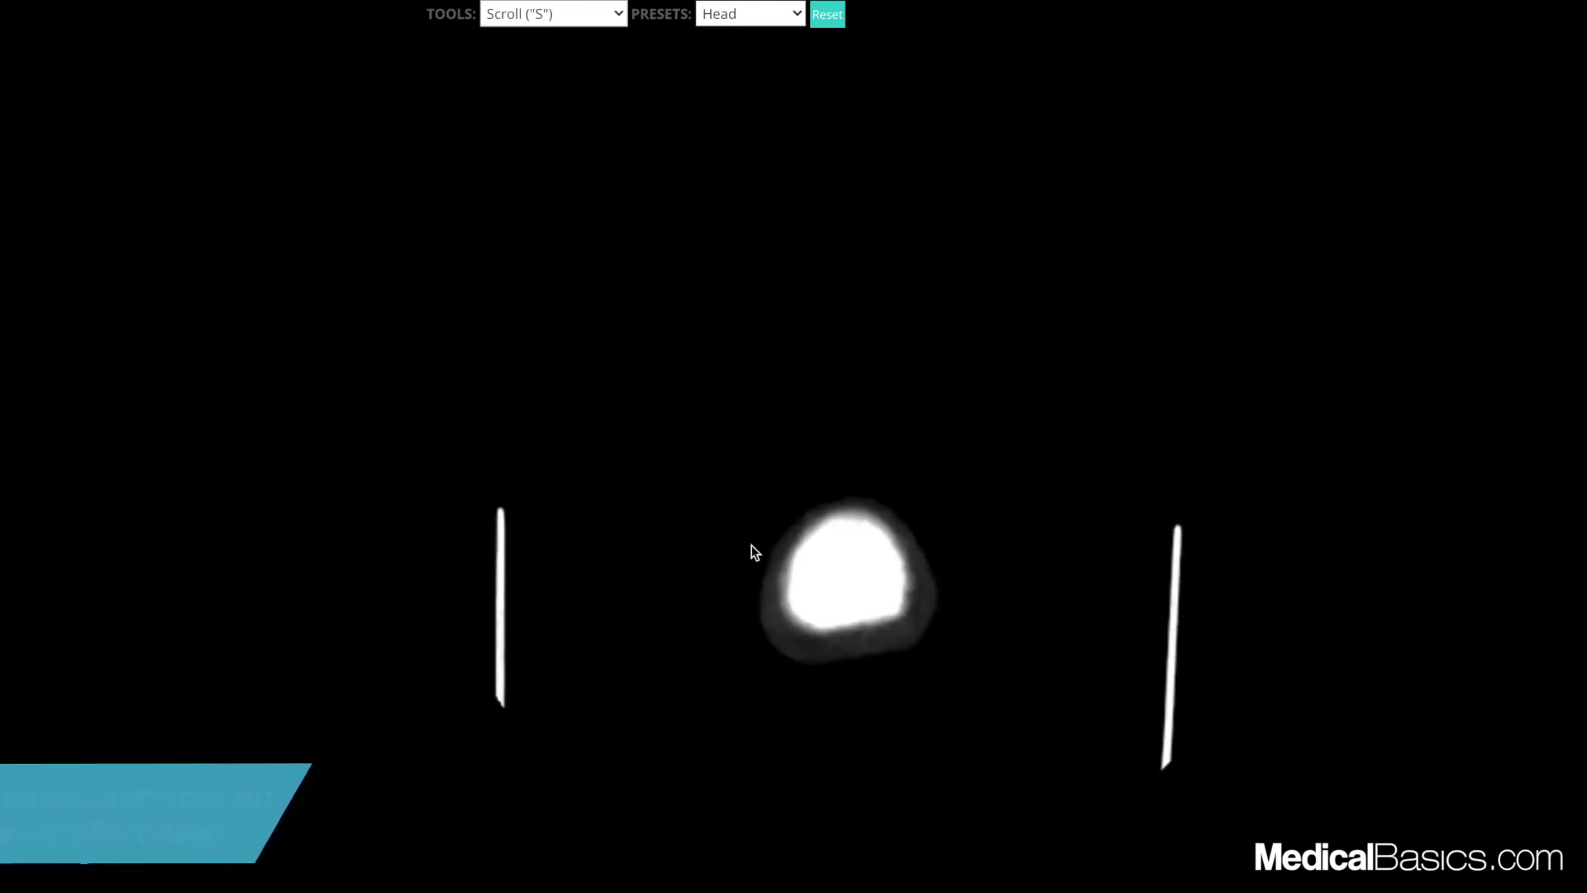
{"action": "scroll", "coordinate": [750, 550], "scroll_direction": "down", "scroll_amount": 5}
{"action": "scroll", "coordinate": [668, 468], "scroll_direction": "down", "scroll_amount": 10}
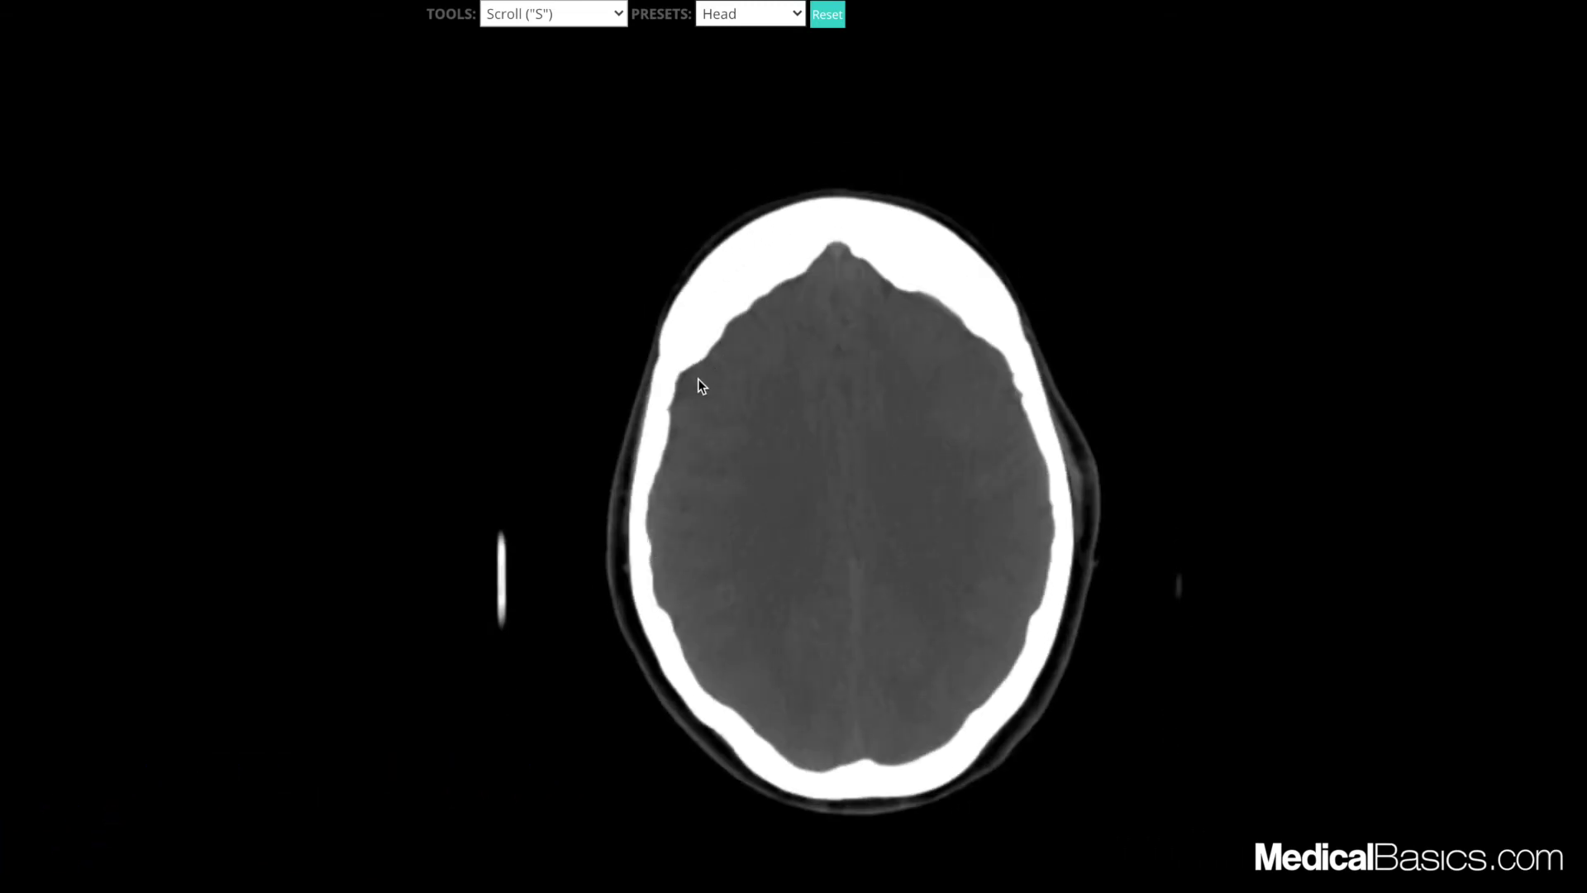
{"action": "scroll", "coordinate": [692, 379], "scroll_direction": "down", "scroll_amount": 4}
{"action": "scroll", "coordinate": [752, 744], "scroll_direction": "up", "scroll_amount": 9}
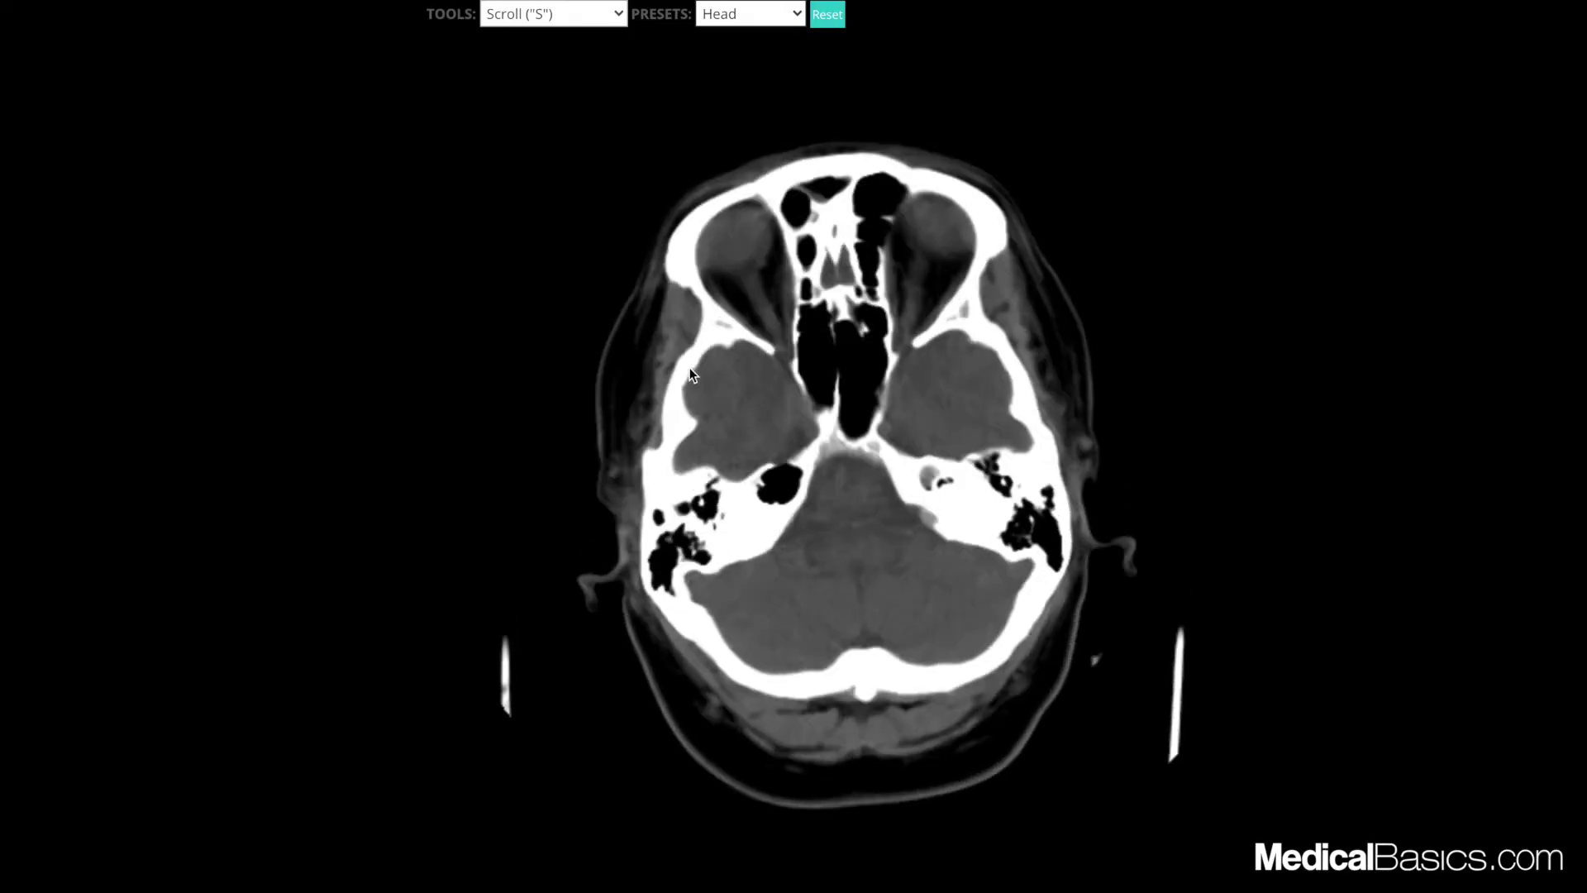
{"action": "scroll", "coordinate": [791, 754], "scroll_direction": "up", "scroll_amount": 8}
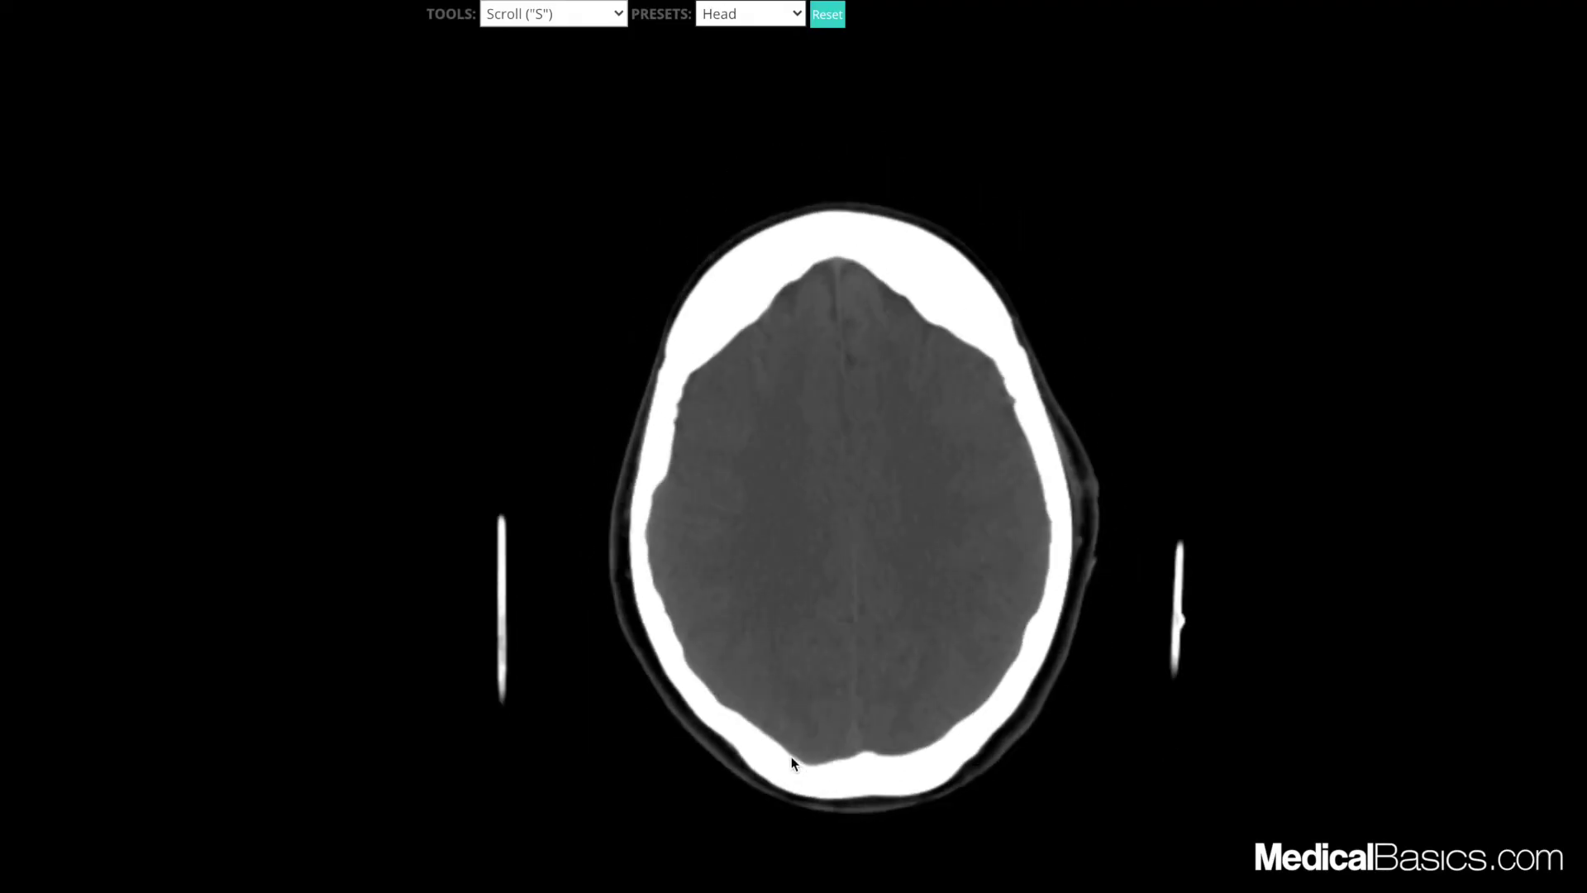
{"action": "scroll", "coordinate": [834, 728], "scroll_direction": "down", "scroll_amount": 12}
{"action": "scroll", "coordinate": [834, 720], "scroll_direction": "down", "scroll_amount": 6}
{"action": "scroll", "coordinate": [832, 711], "scroll_direction": "up", "scroll_amount": 4}
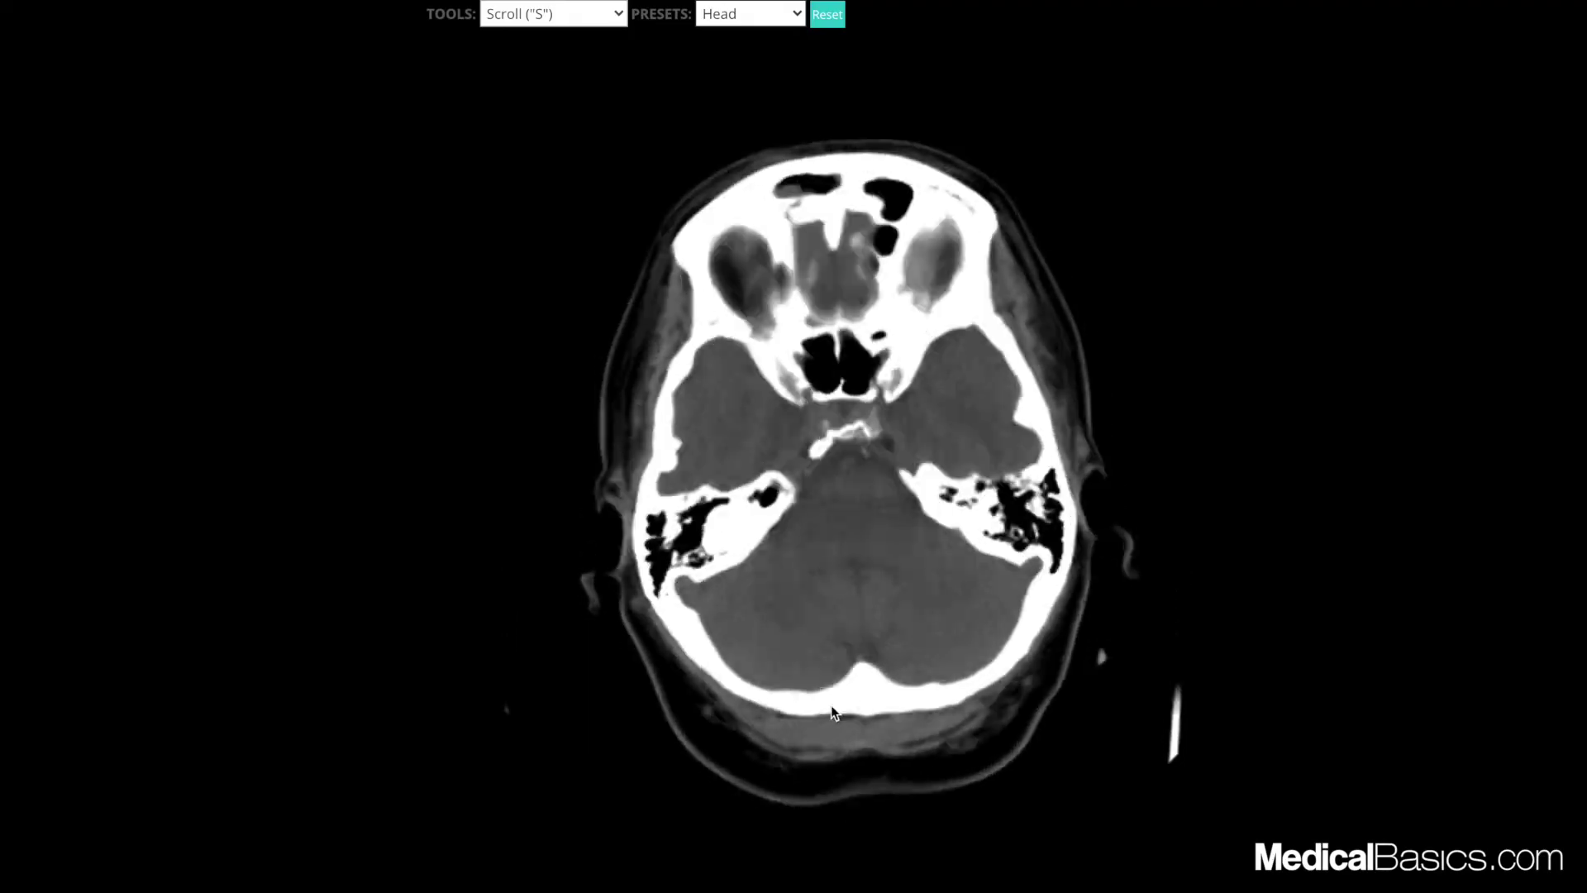
{"action": "scroll", "coordinate": [855, 612], "scroll_direction": "up", "scroll_amount": 8}
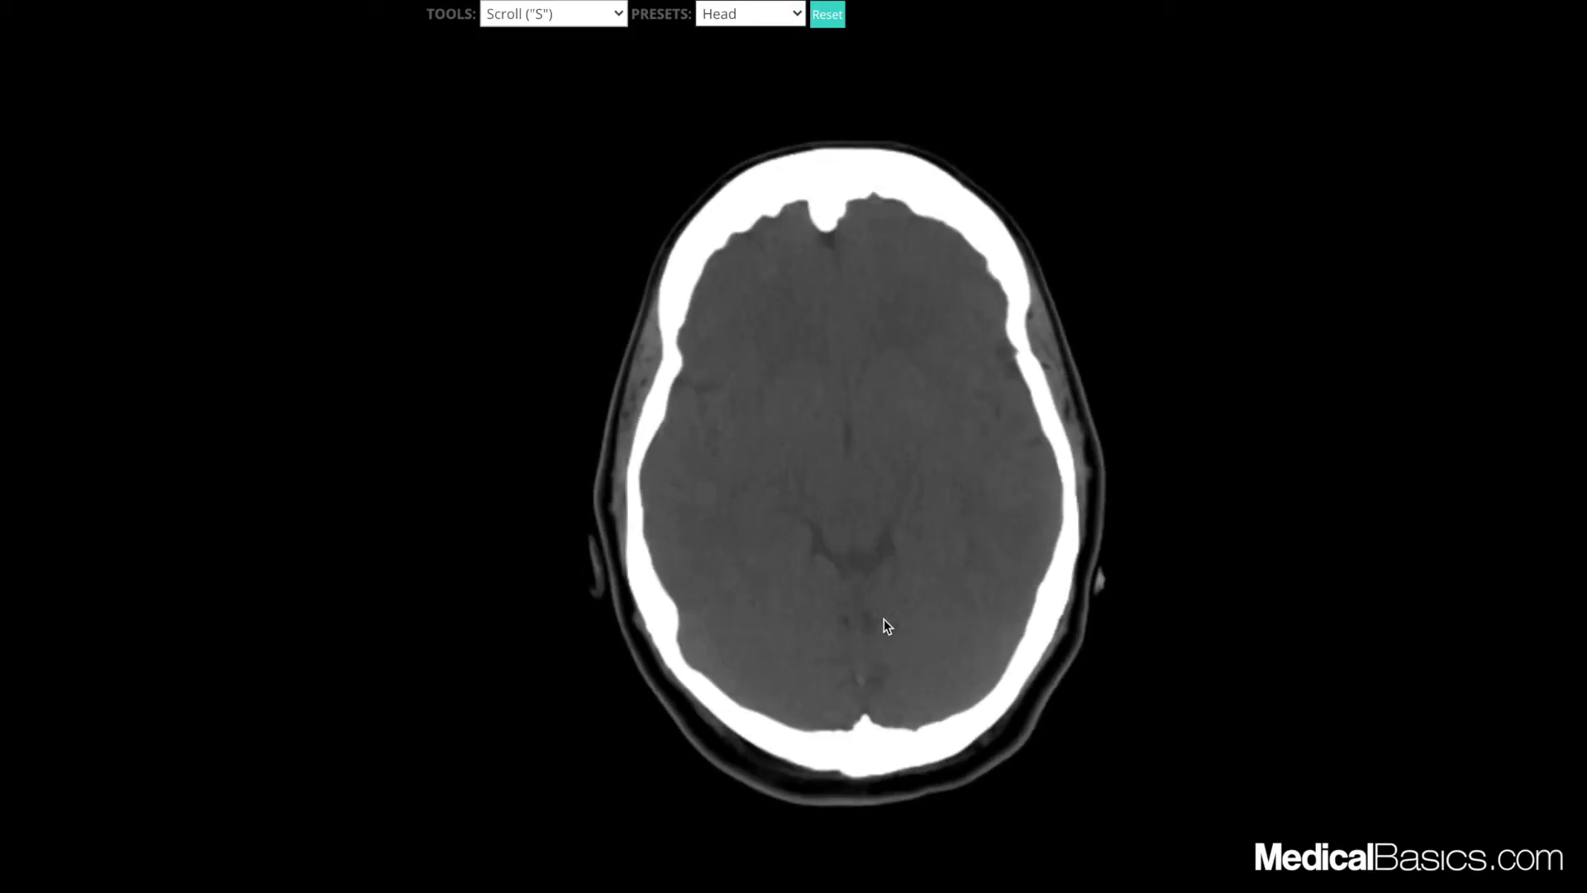
{"action": "scroll", "coordinate": [883, 621], "scroll_direction": "down", "scroll_amount": 4}
{"action": "scroll", "coordinate": [882, 586], "scroll_direction": "up", "scroll_amount": 4}
{"action": "scroll", "coordinate": [881, 582], "scroll_direction": "down", "scroll_amount": 3}
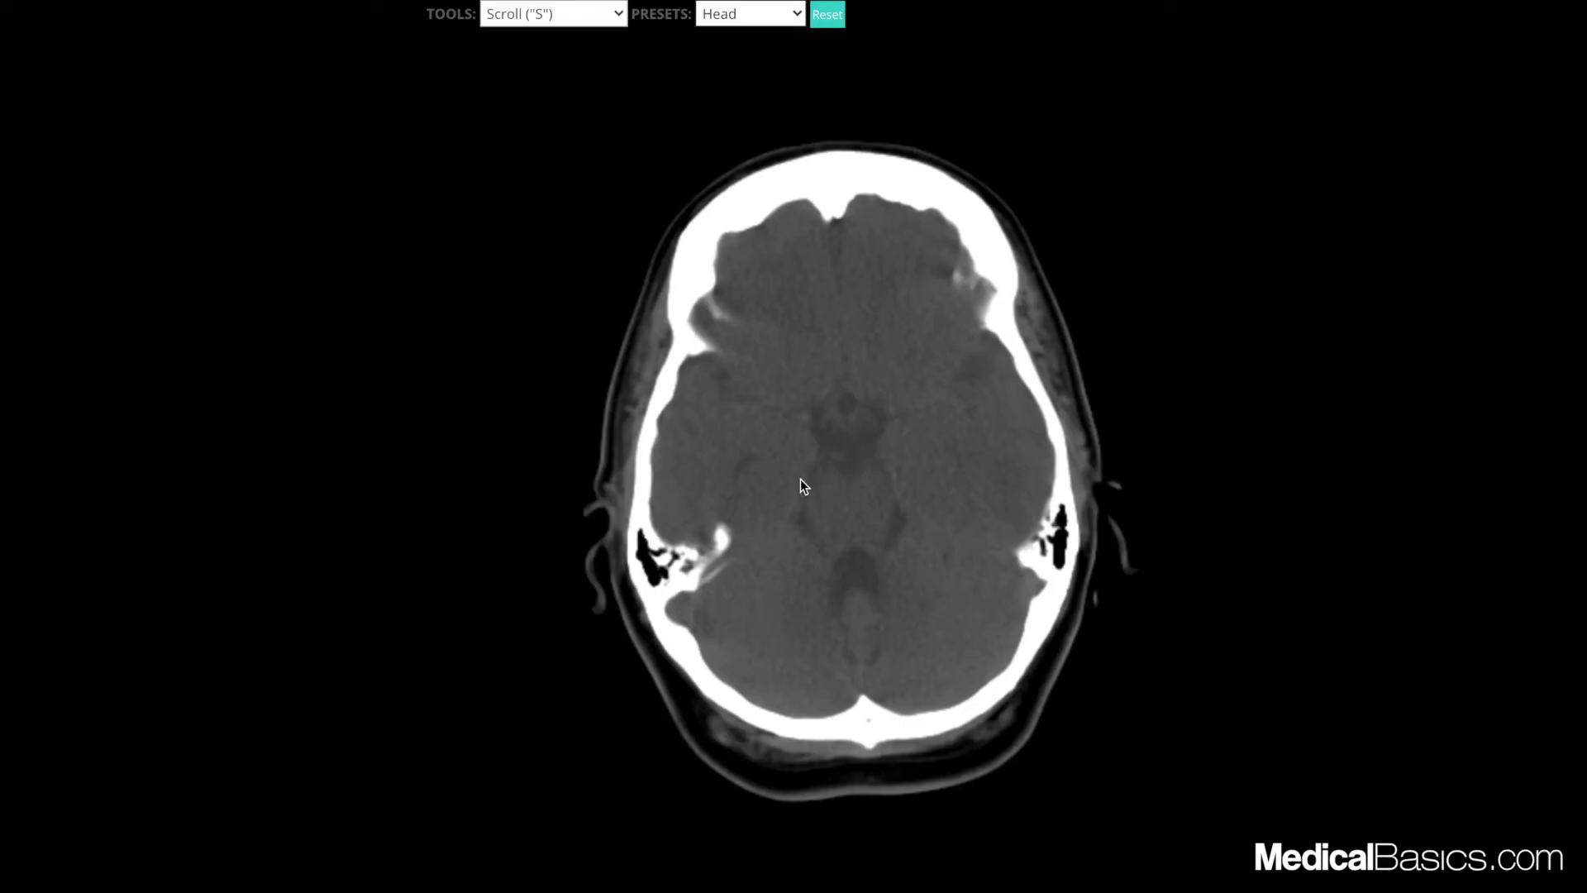
Scroll back and forth through the Head-preset slices, settling on the lateral-ventricle slice with the calcified pineal gland.
{"action": "scroll", "coordinate": [864, 545], "scroll_direction": "down", "scroll_amount": 3}
{"action": "scroll", "coordinate": [848, 542], "scroll_direction": "up", "scroll_amount": 6}
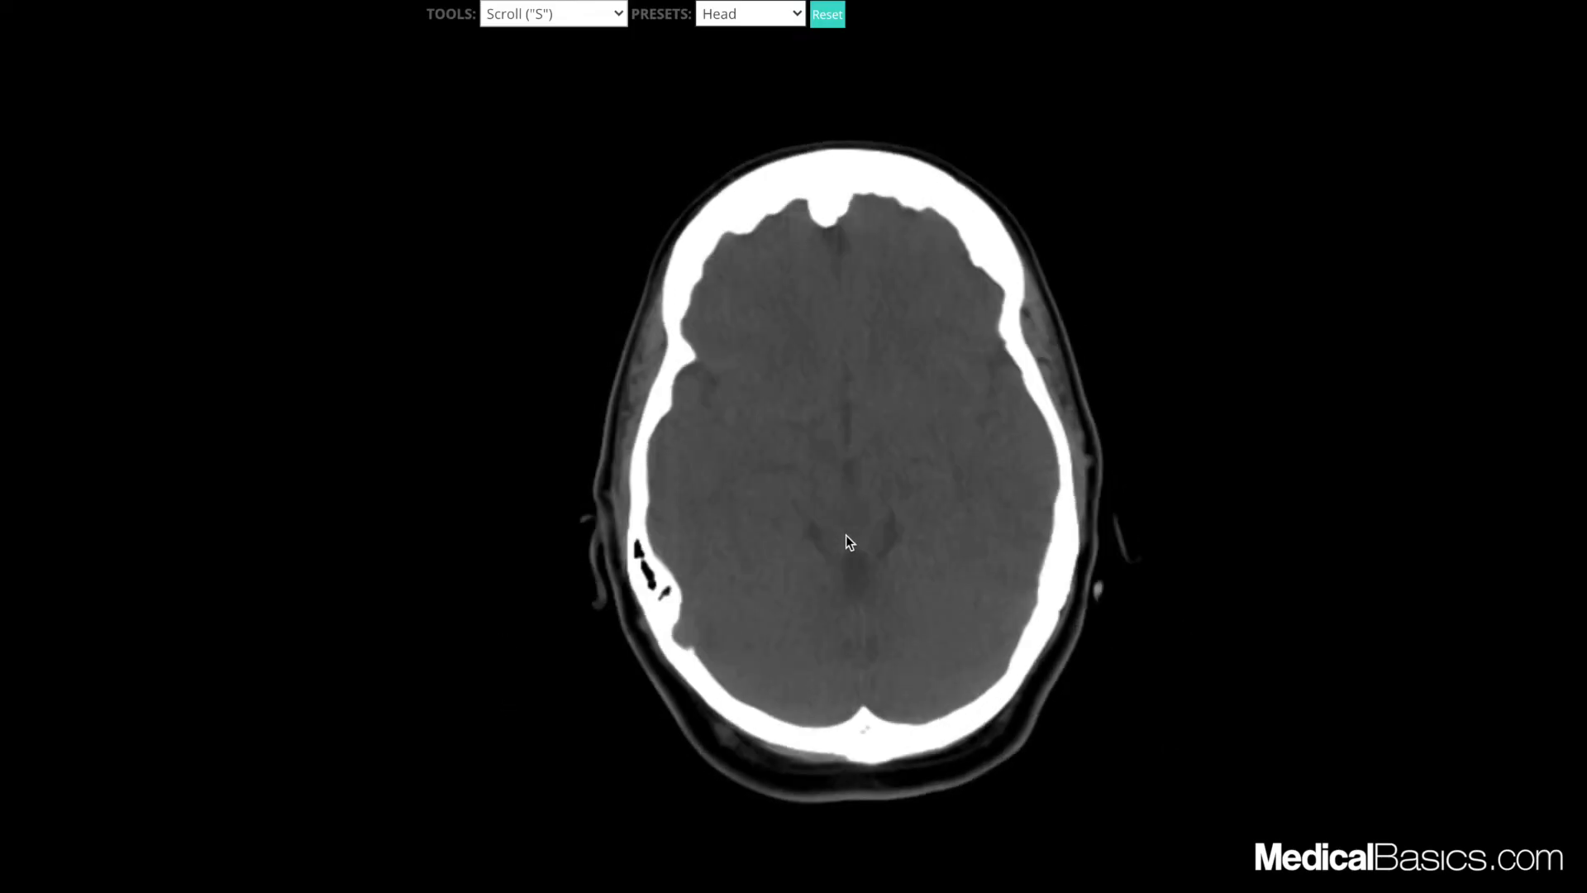
{"action": "scroll", "coordinate": [846, 542], "scroll_direction": "up", "scroll_amount": 6}
{"action": "scroll", "coordinate": [866, 612], "scroll_direction": "down", "scroll_amount": 5}
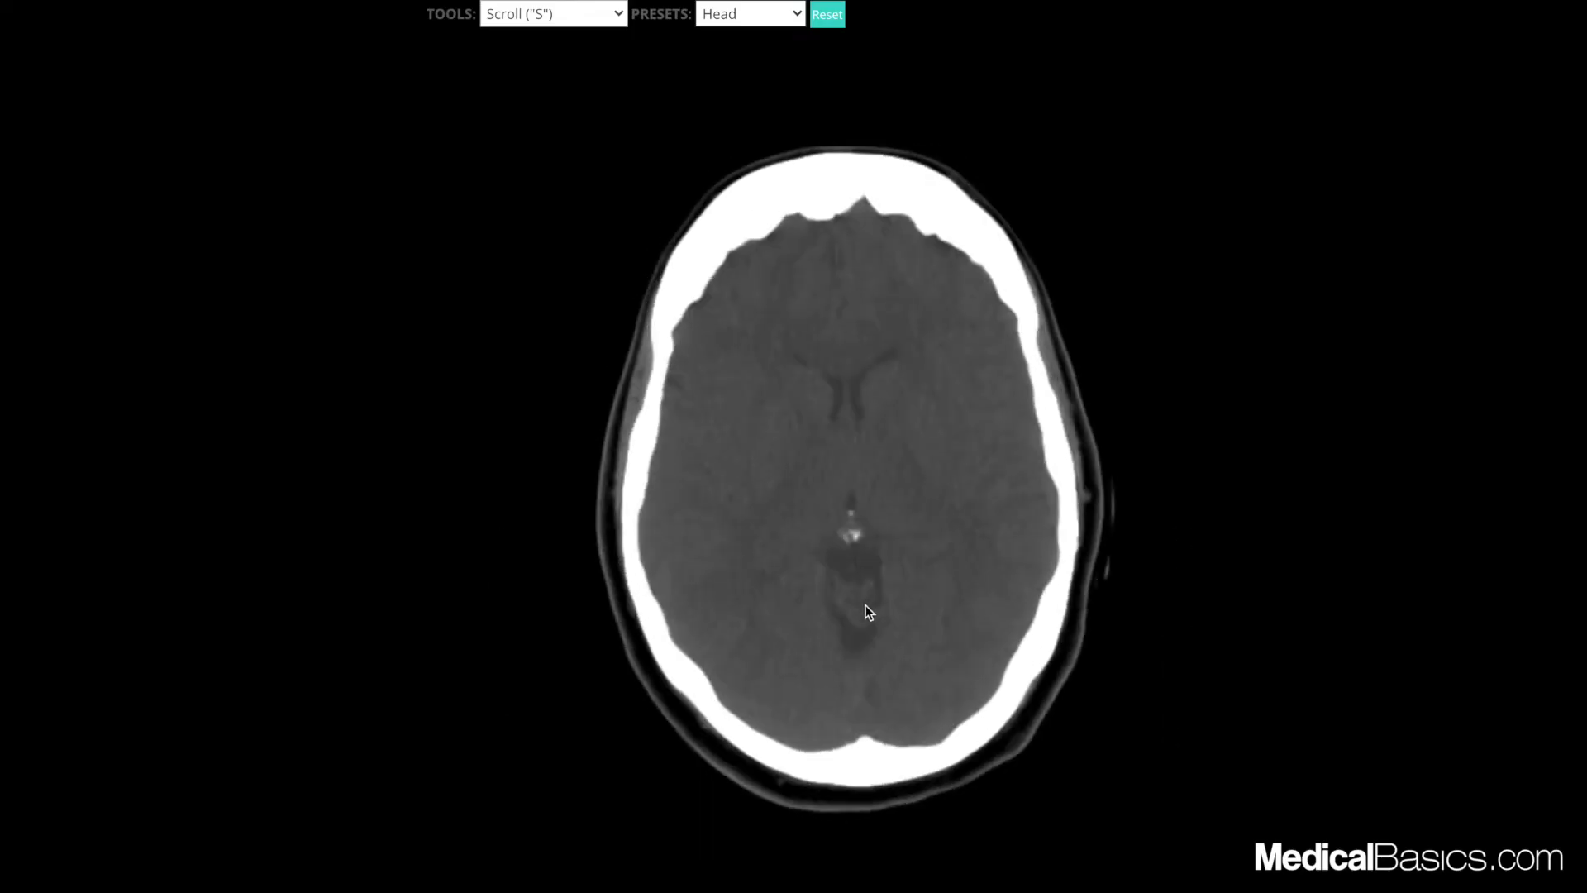
{"action": "scroll", "coordinate": [872, 604], "scroll_direction": "down", "scroll_amount": 6}
{"action": "scroll", "coordinate": [996, 480], "scroll_direction": "up", "scroll_amount": 7}
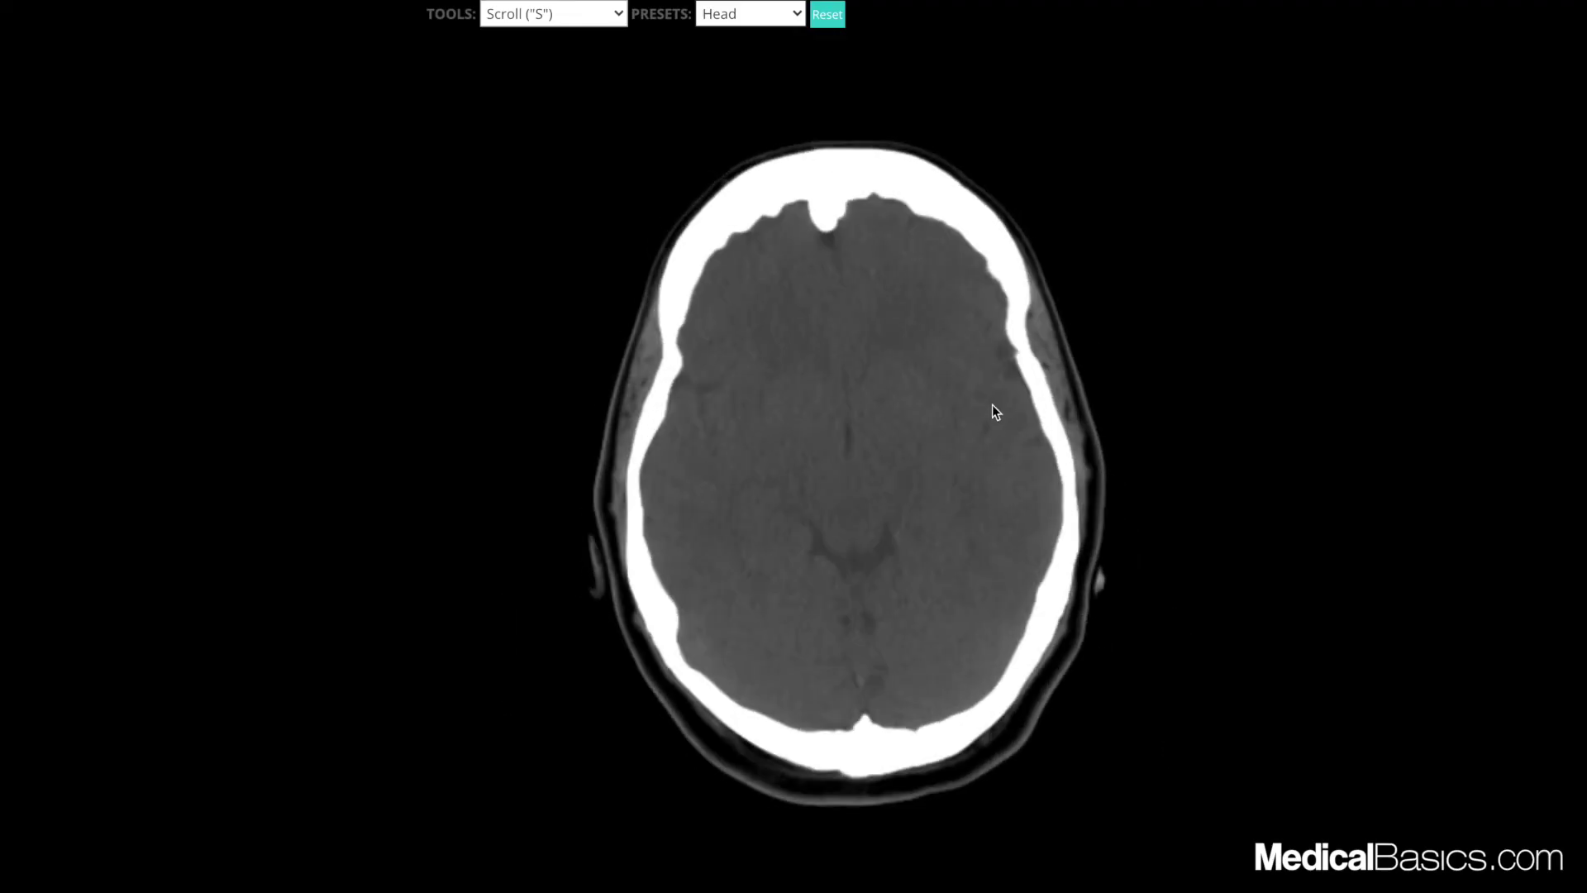
{"action": "scroll", "coordinate": [992, 380], "scroll_direction": "up", "scroll_amount": 8}
{"action": "scroll", "coordinate": [1016, 688], "scroll_direction": "down", "scroll_amount": 4}
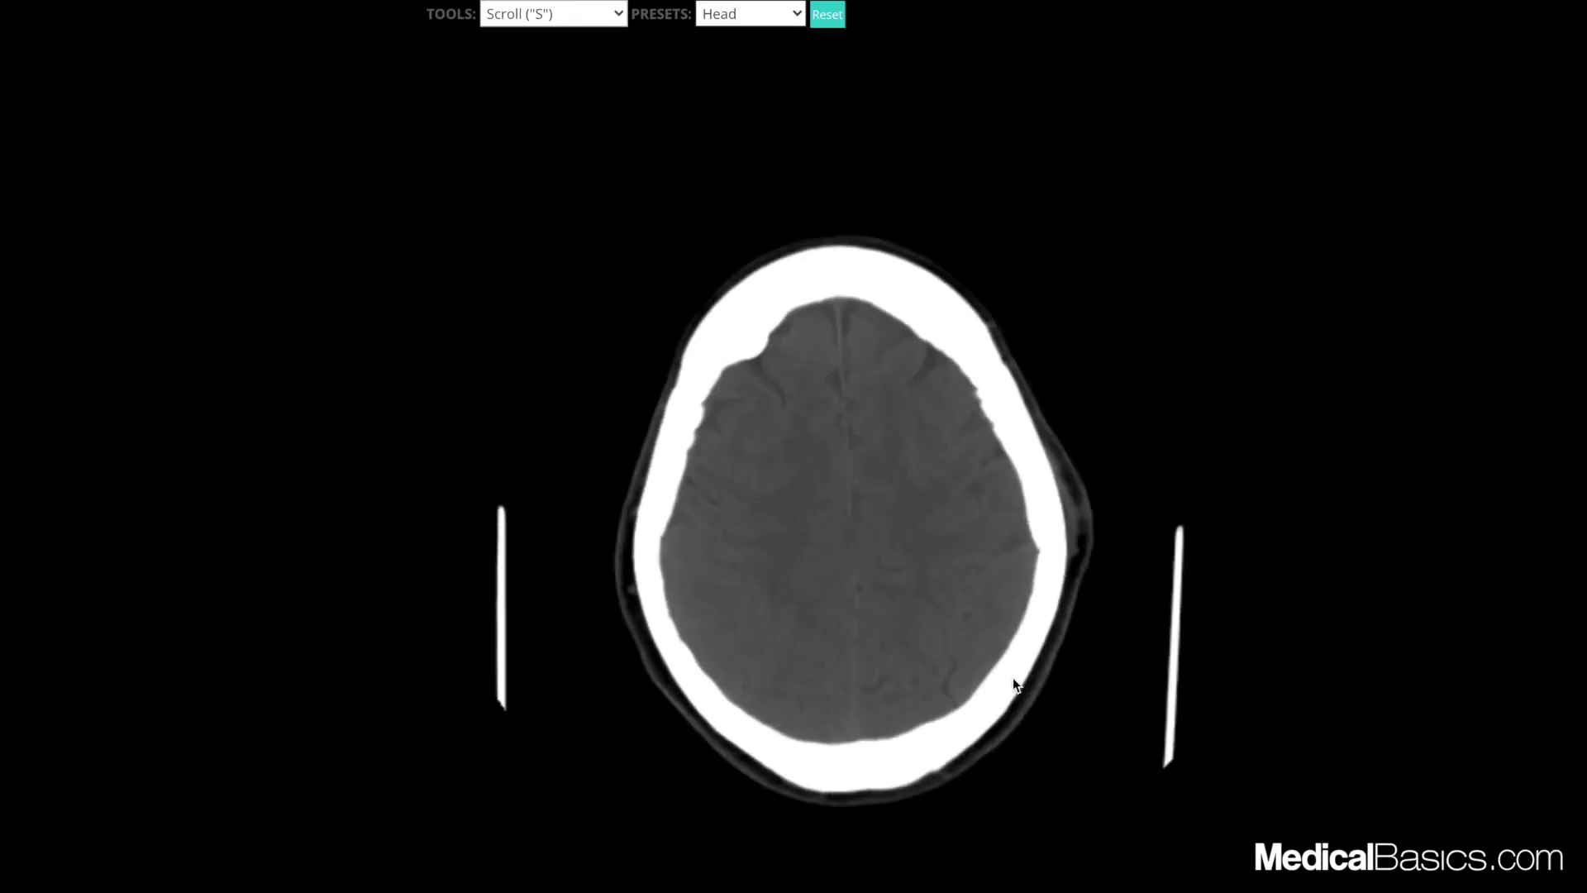
{"action": "scroll", "coordinate": [1013, 678], "scroll_direction": "down", "scroll_amount": 7}
{"action": "scroll", "coordinate": [1016, 649], "scroll_direction": "up", "scroll_amount": 3}
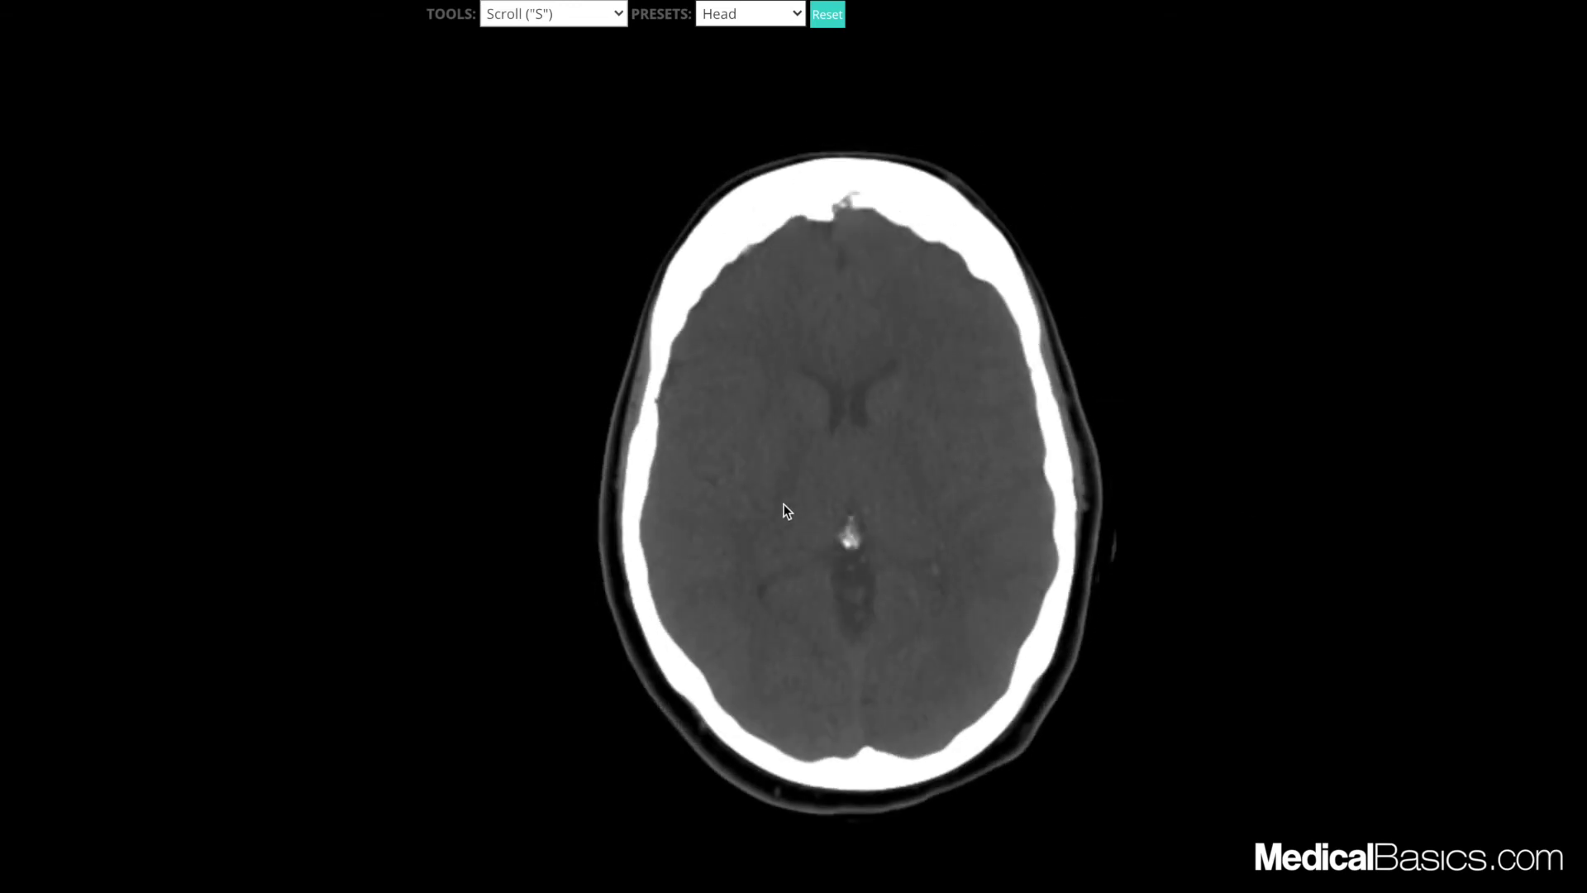
{"action": "scroll", "coordinate": [809, 558], "scroll_direction": "down", "scroll_amount": 6}
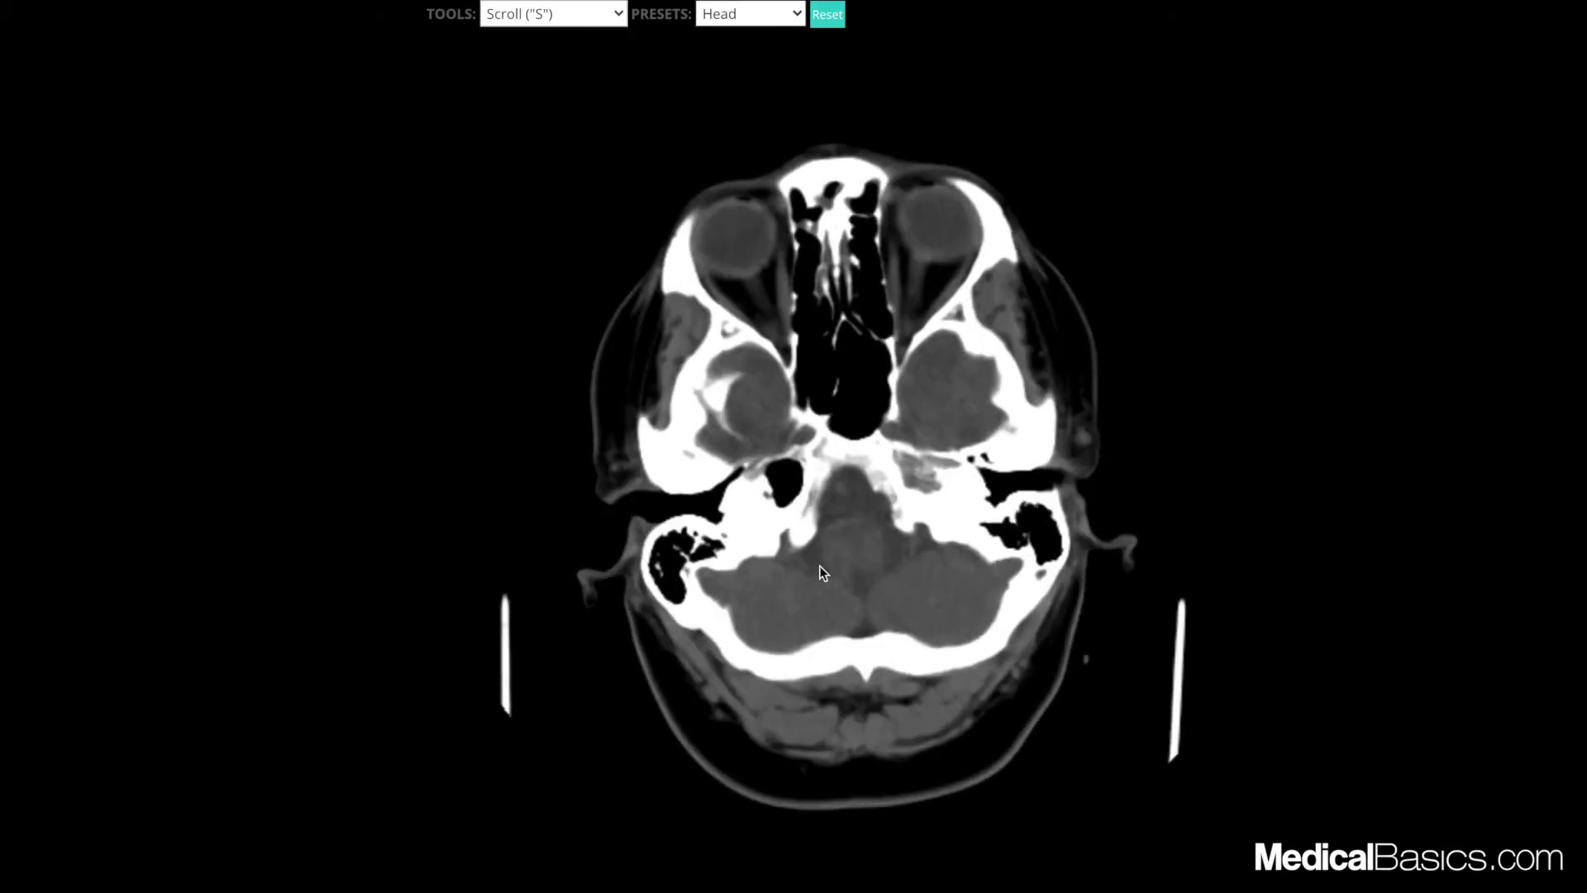
{"action": "scroll", "coordinate": [823, 571], "scroll_direction": "up", "scroll_amount": 6}
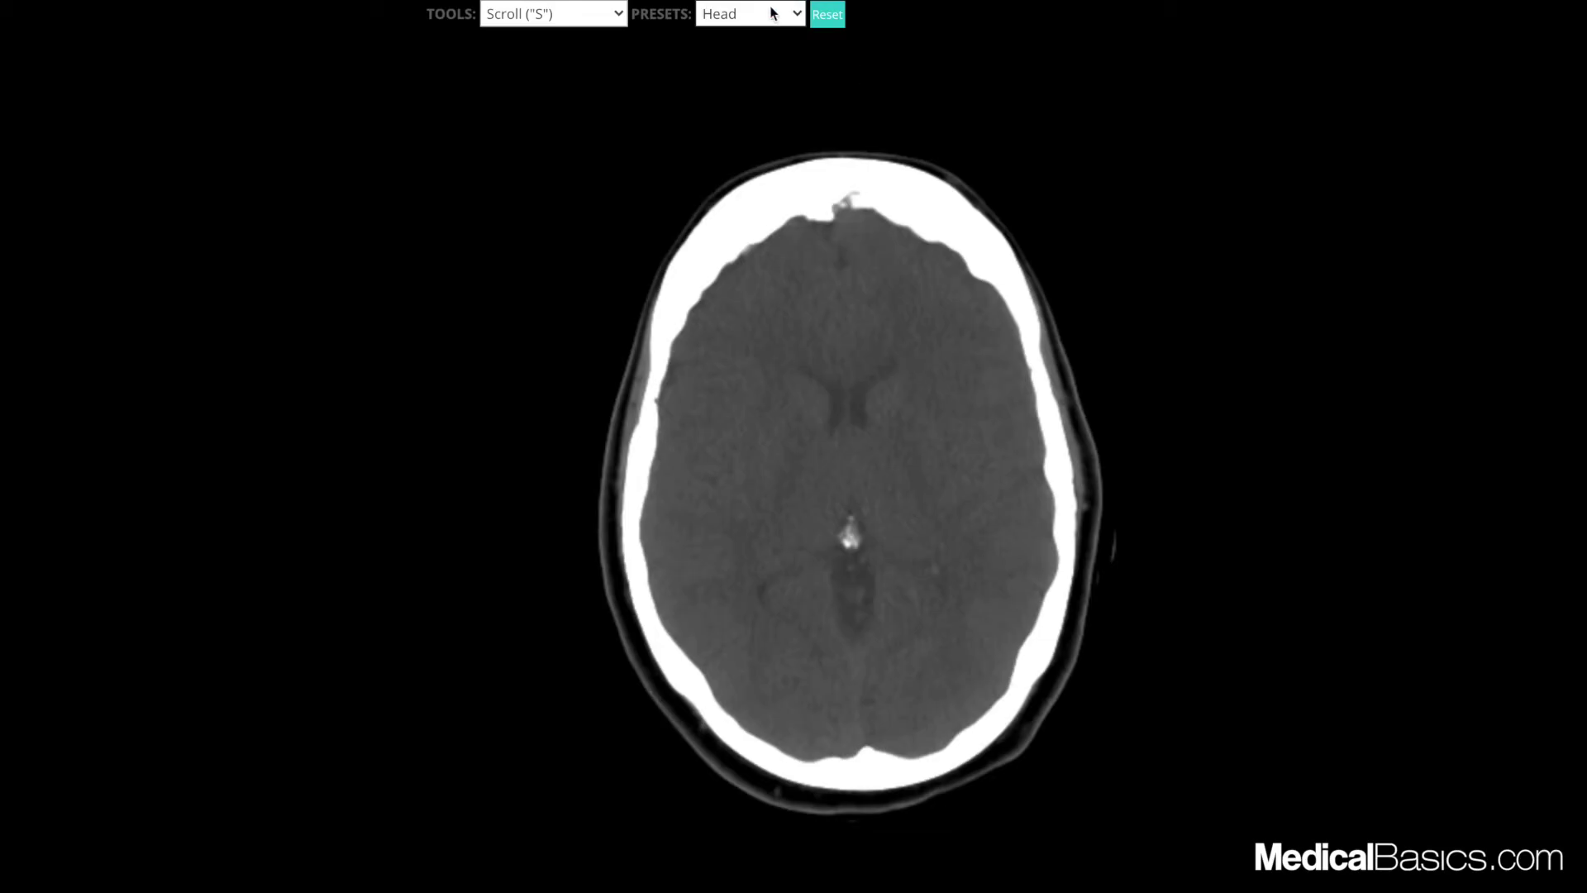
Drag on the pineal-level slice to narrow the window, switching the preset to Manual.
{"action": "left_click_drag", "start_coordinate": [951, 347], "coordinate": [1016, 445]}
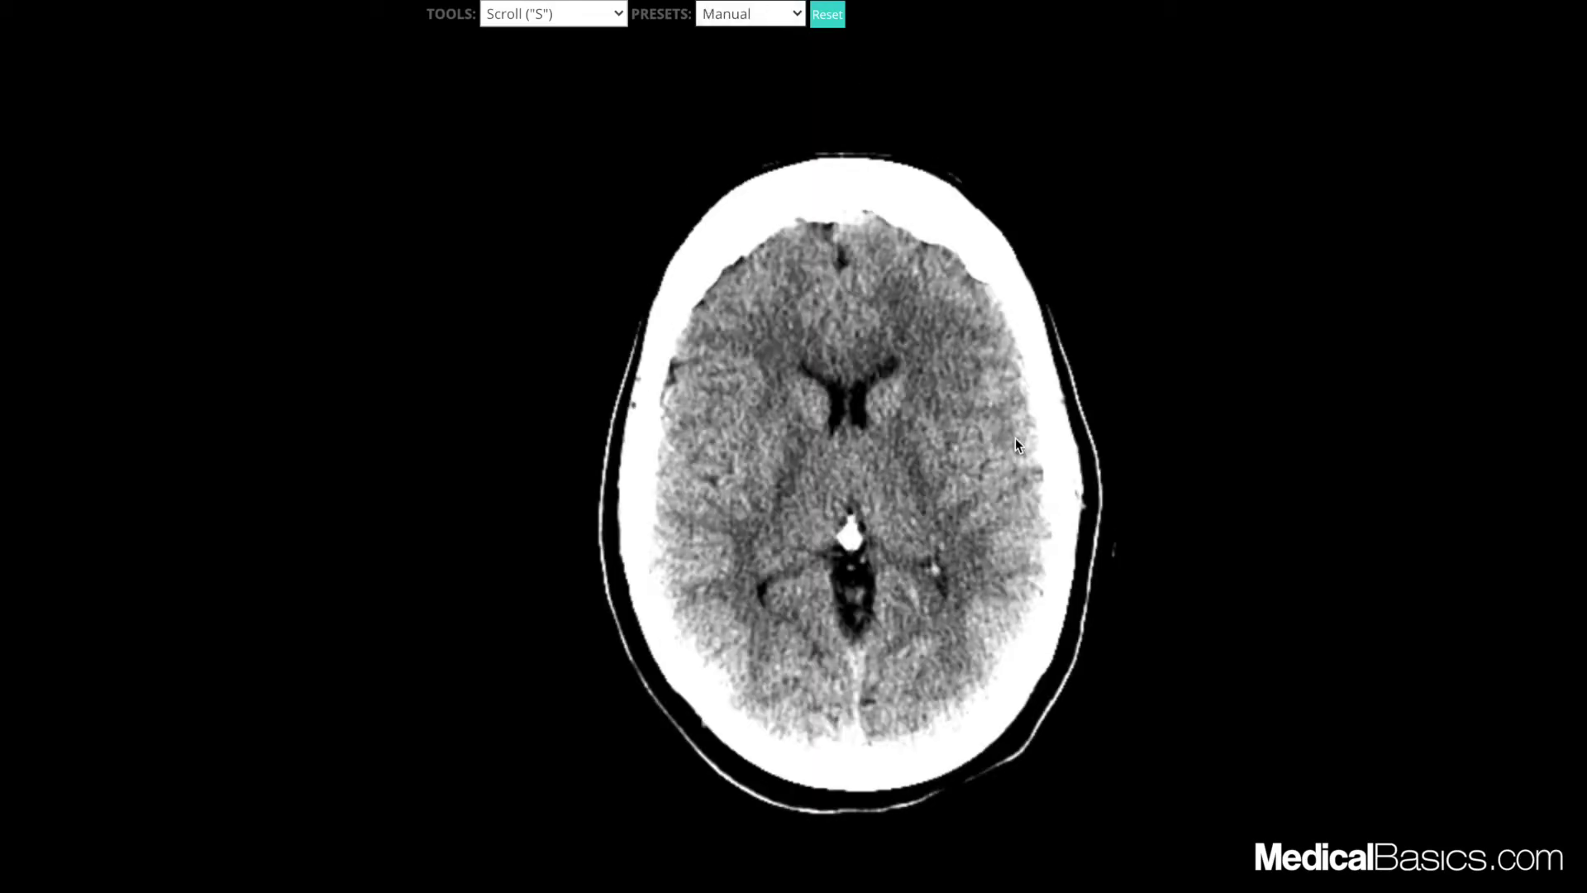